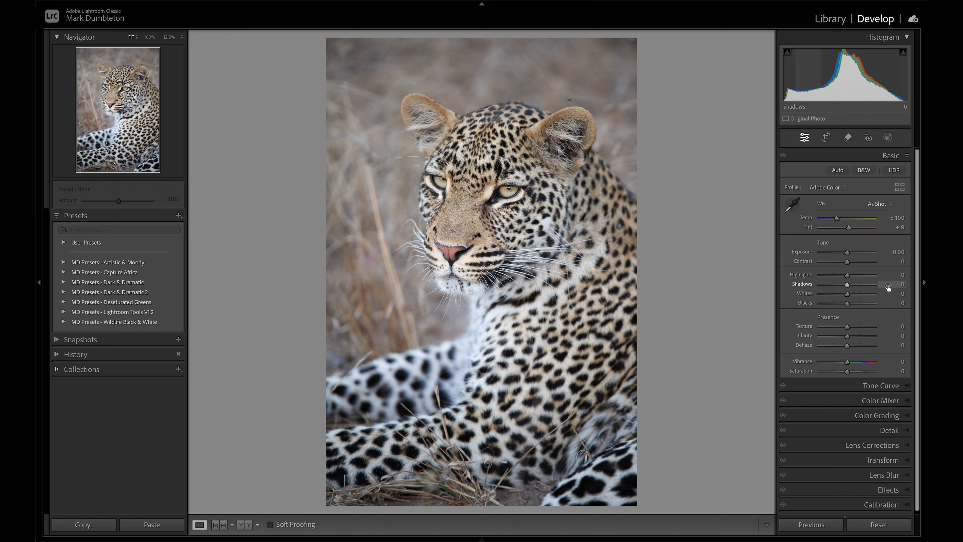
# Apply the Adobe Standard profile to the leopard photo
pyautogui.click(834, 187)
pyautogui.click(852, 217)
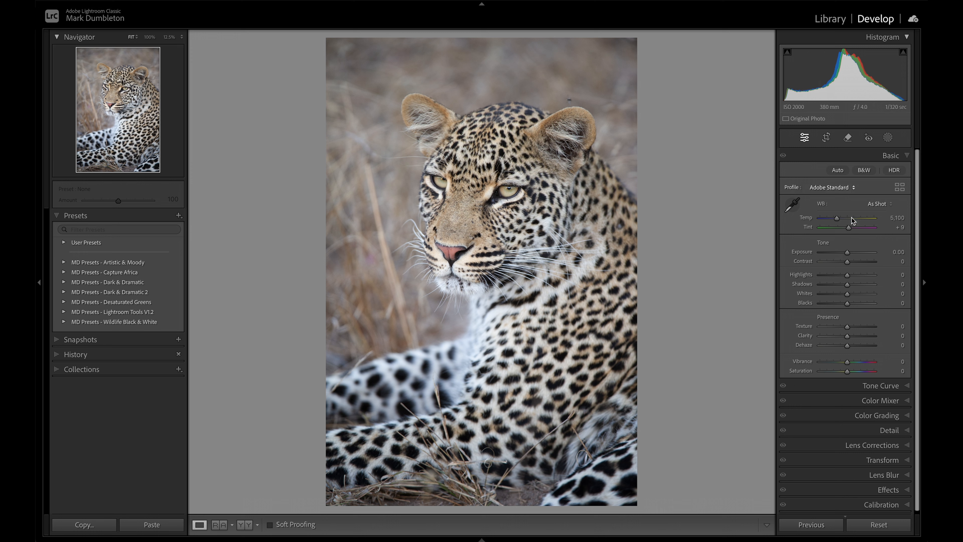
# Turn on chromatic aberration removal and set the sharpening amount to 0
pyautogui.click(887, 445)
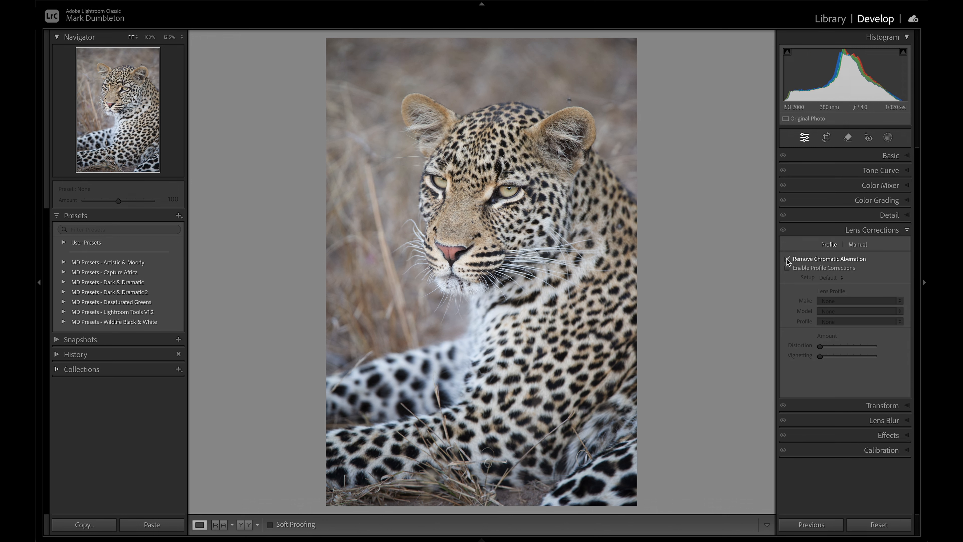
pyautogui.click(888, 216)
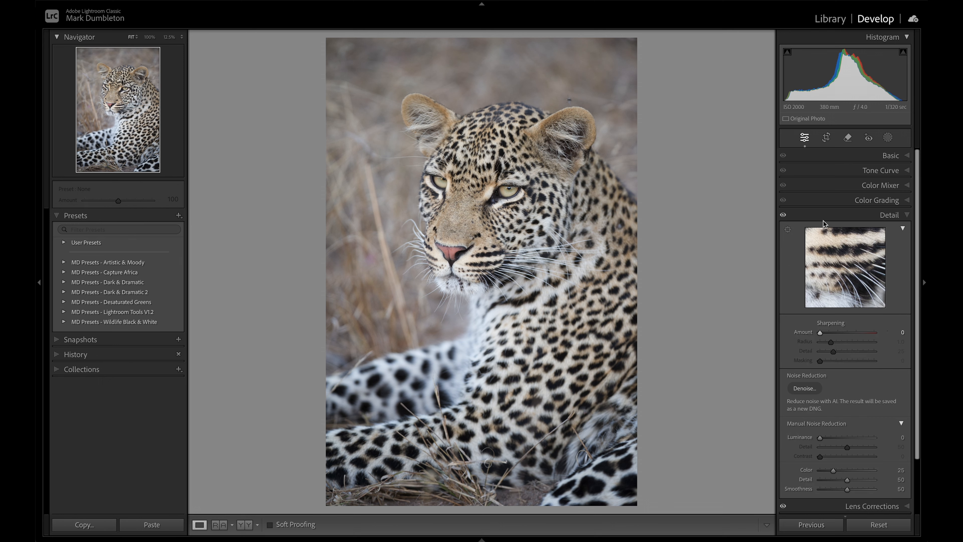
# Darken the whole photo and soften its tones with Exposure −1.70, Whites +27 and Blacks +97
pyautogui.click(891, 155)
pyautogui.moveTo(846, 252); pyautogui.dragTo(835, 253)
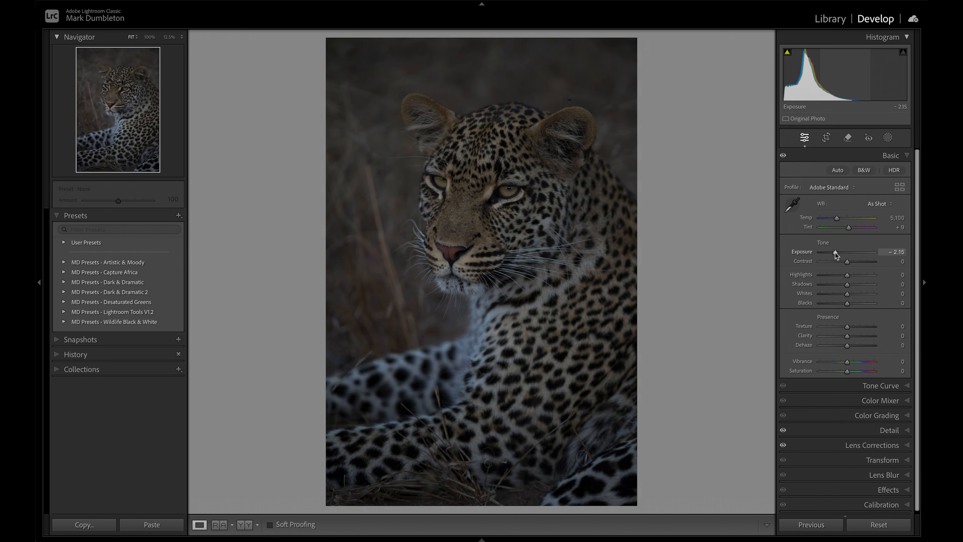
pyautogui.moveTo(848, 303)
pyautogui.mouseDown()
pyautogui.moveTo(874, 305)
pyautogui.moveTo(850, 296)
pyautogui.moveTo(861, 297)
pyautogui.mouseUp()
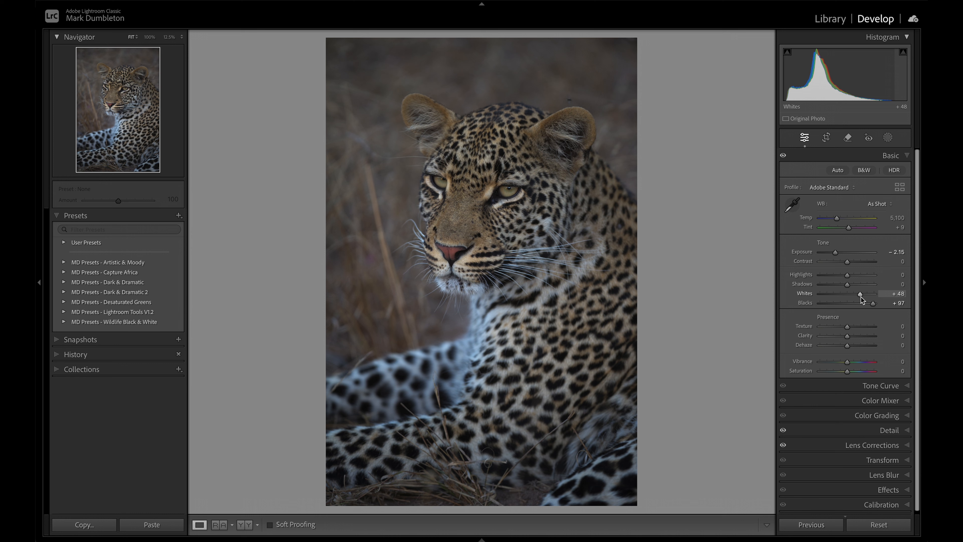
pyautogui.moveTo(836, 254); pyautogui.dragTo(838, 255)
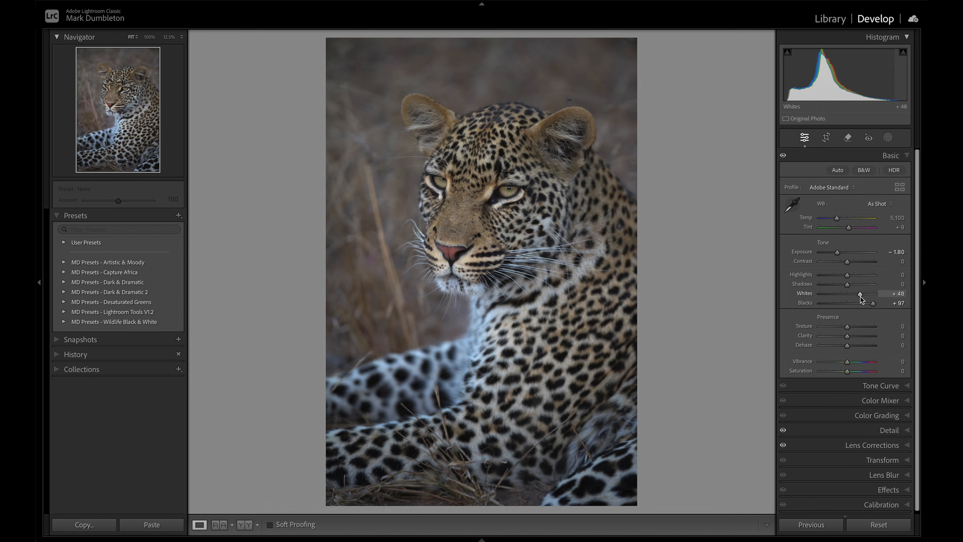
pyautogui.moveTo(860, 296); pyautogui.dragTo(854, 295)
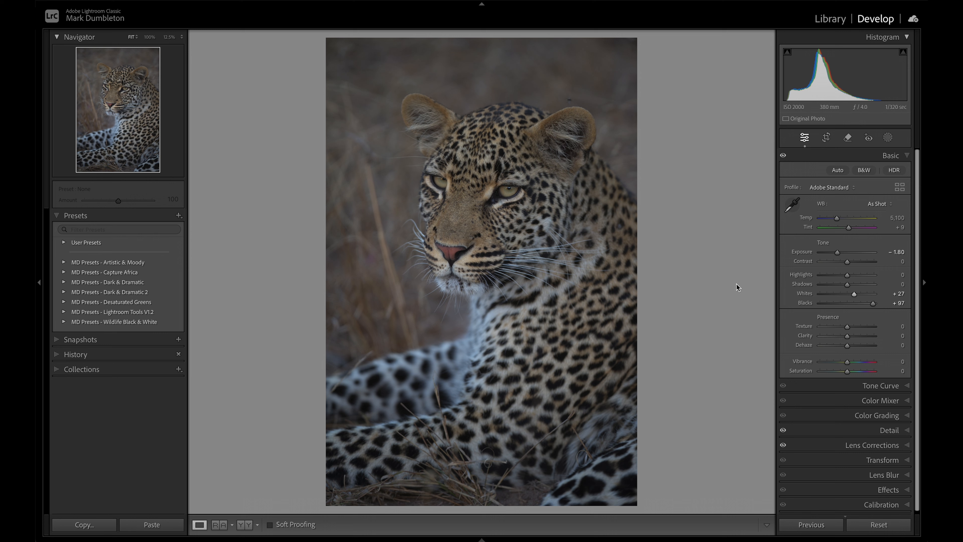
pyautogui.moveTo(837, 254); pyautogui.dragTo(838, 253)
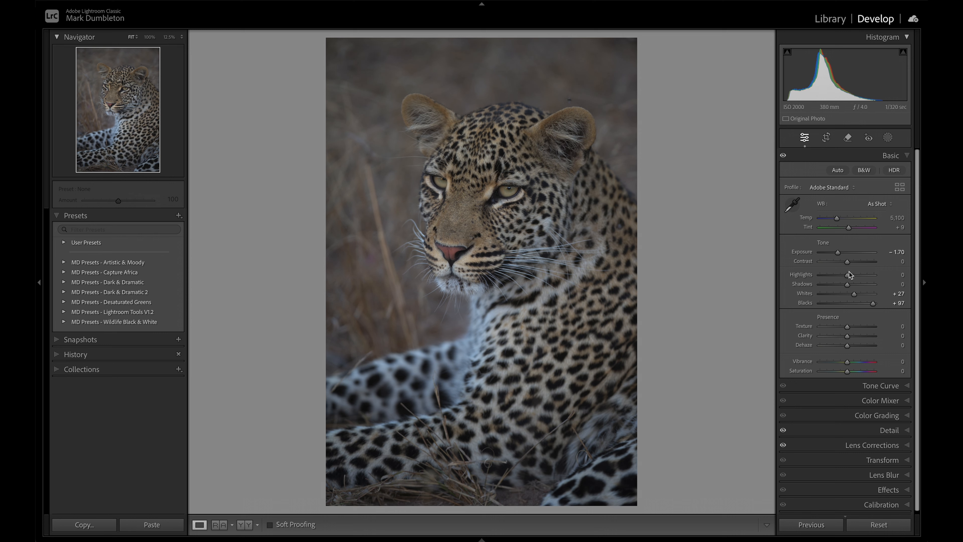
# Add a large radial gradient mask centred on the leopard's face and invert it to cover the surroundings
pyautogui.click(888, 137)
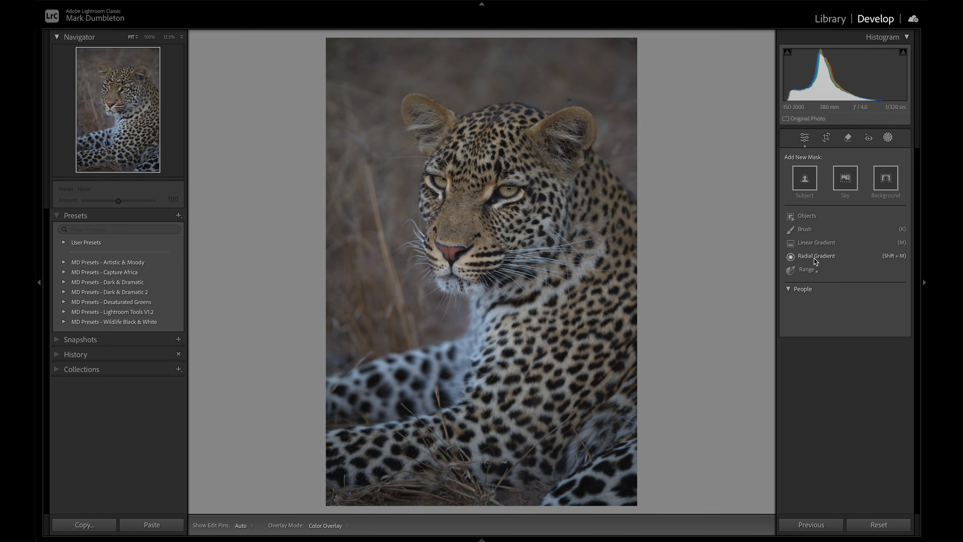
pyautogui.click(814, 258)
pyautogui.moveTo(475, 199)
pyautogui.mouseDown()
pyautogui.moveTo(649, 382)
pyautogui.moveTo(639, 402)
pyautogui.moveTo(482, 198)
pyautogui.moveTo(487, 206)
pyautogui.mouseUp()
pyautogui.click(884, 260)
# Set the radial mask's Feather to 96, Exposure to −1.38 and Blacks to 12, and widen its ellipse past the photo's sides
pyautogui.moveTo(848, 357); pyautogui.dragTo(840, 359)
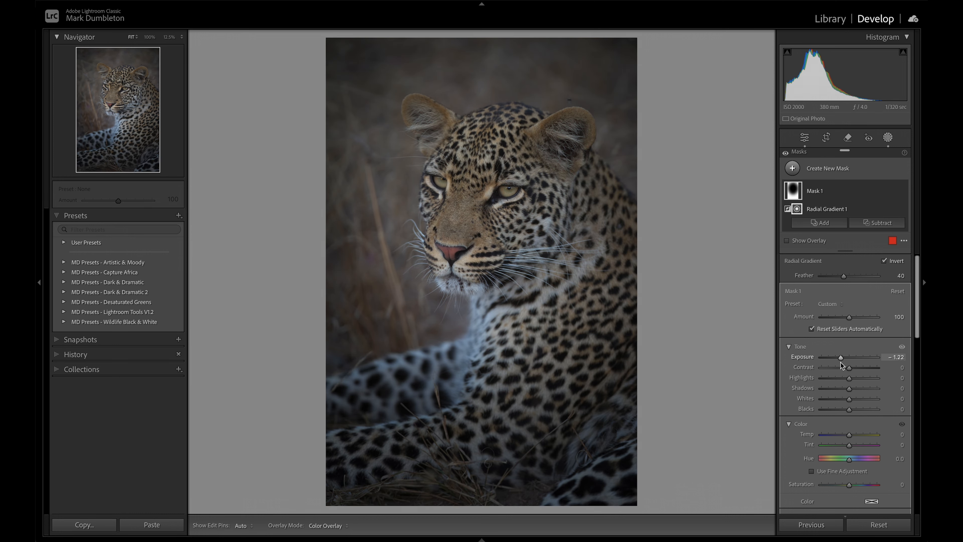
pyautogui.moveTo(865, 279); pyautogui.dragTo(874, 278)
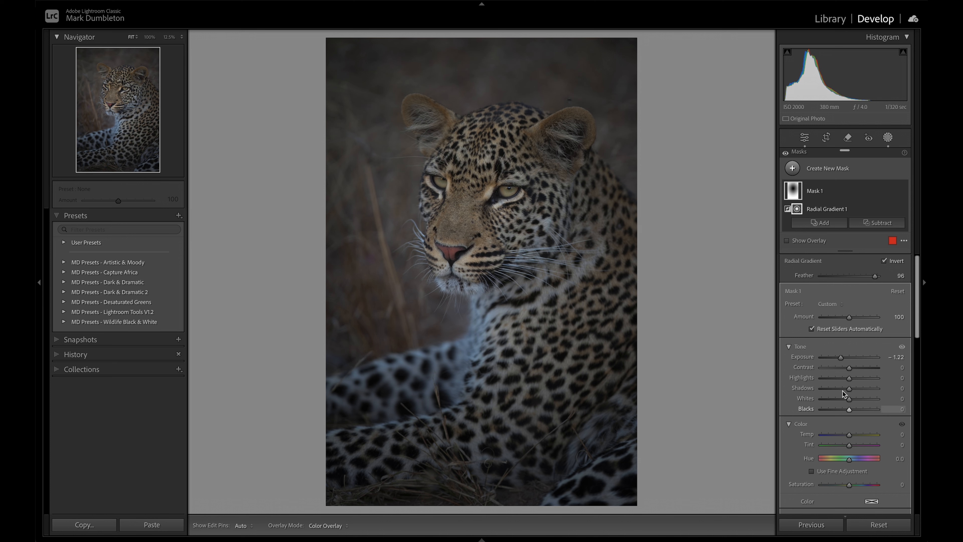
pyautogui.moveTo(842, 356); pyautogui.dragTo(840, 358)
pyautogui.moveTo(849, 411); pyautogui.dragTo(852, 411)
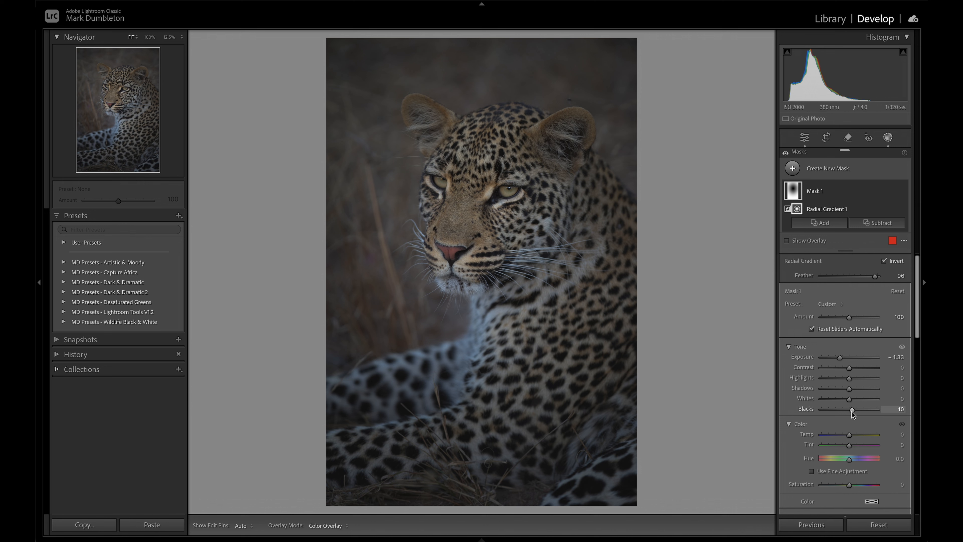
pyautogui.moveTo(851, 409); pyautogui.dragTo(852, 409)
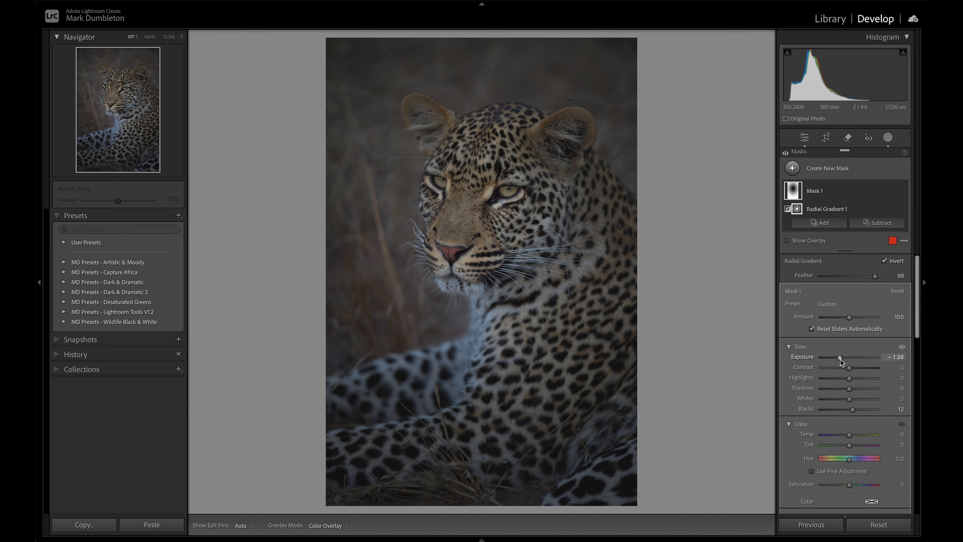
pyautogui.moveTo(321, 206); pyautogui.dragTo(259, 208)
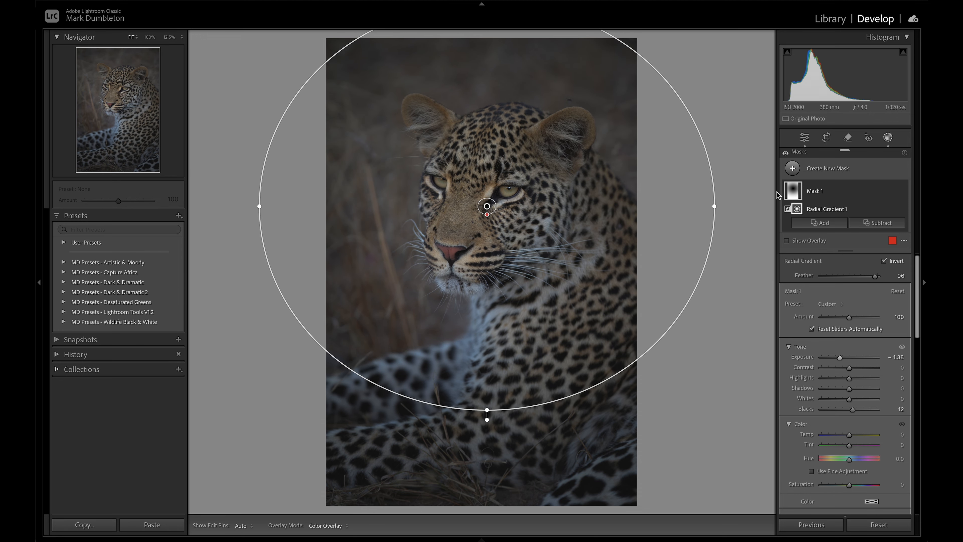
# Create a Select Subject mask of the leopard and brush the stray spot above its ear out of it
pyautogui.click(793, 169)
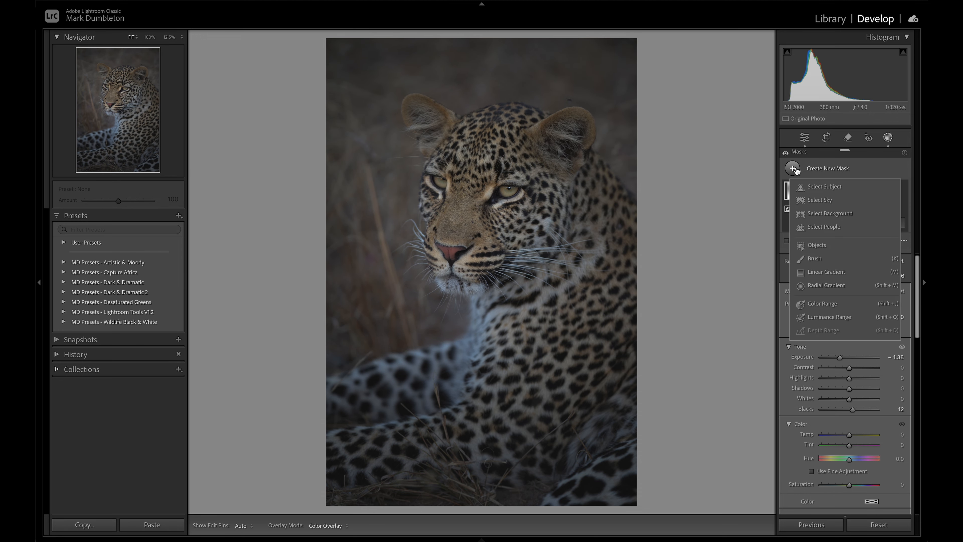
pyautogui.click(826, 186)
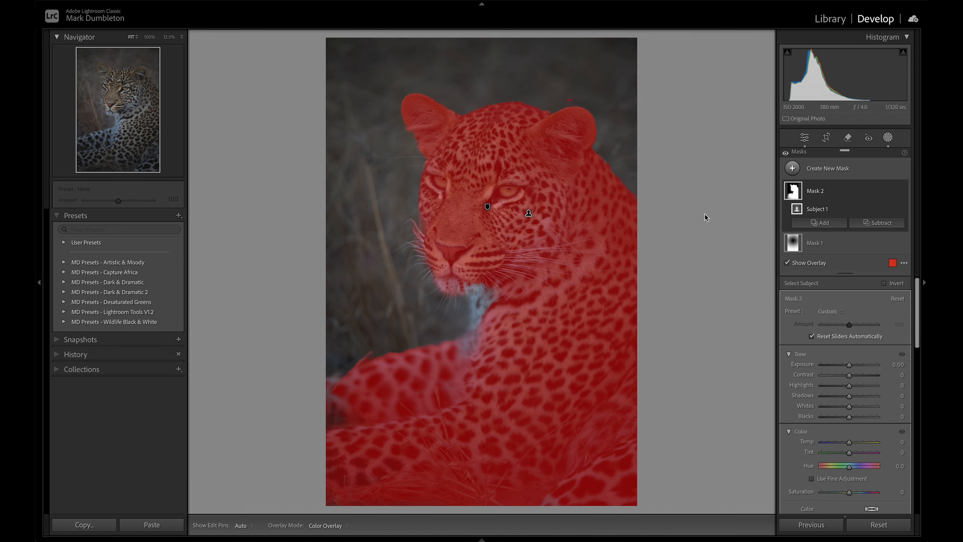
pyautogui.click(436, 208)
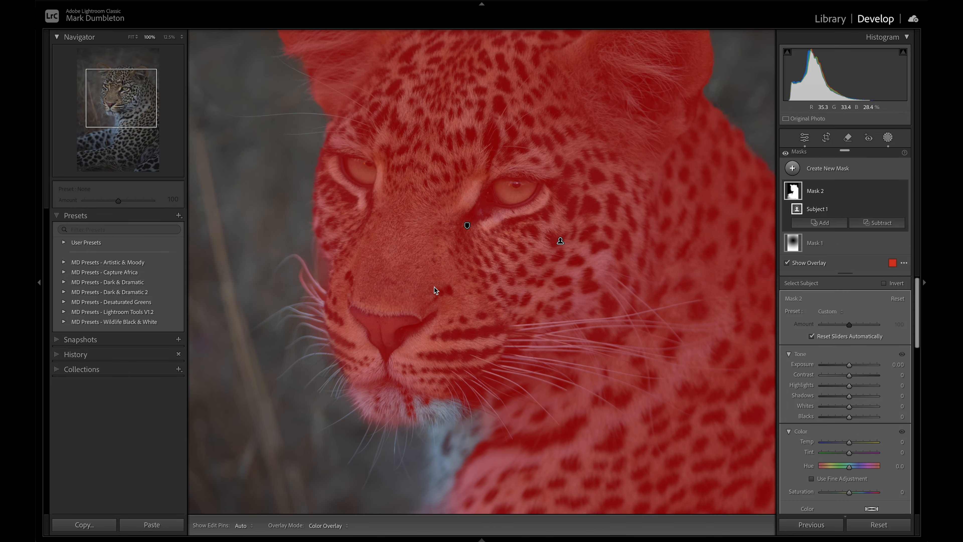
pyautogui.moveTo(623, 129); pyautogui.dragTo(623, 330)
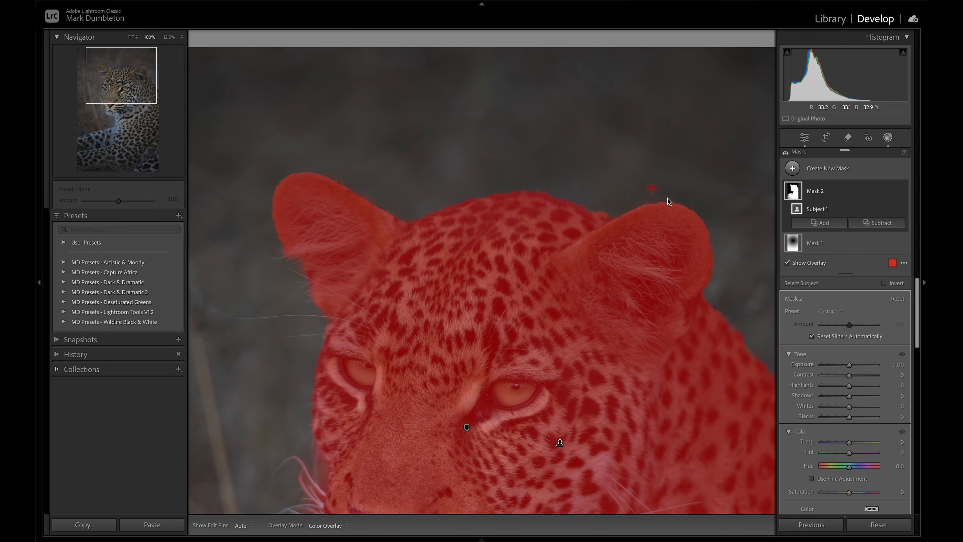
pyautogui.click(885, 232)
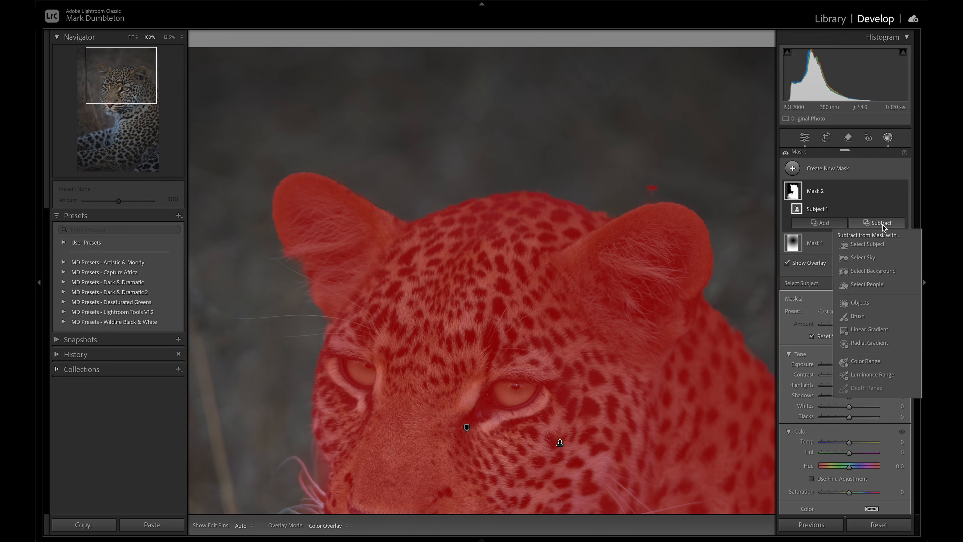
pyautogui.click(858, 304)
# Paint the missed pale fur under the chin and along the chest into the subject mask with an added brush
pyautogui.moveTo(491, 320)
pyautogui.mouseDown()
pyautogui.moveTo(495, 254)
pyautogui.moveTo(525, 124)
pyautogui.mouseUp()
pyautogui.moveTo(499, 344); pyautogui.dragTo(500, 245)
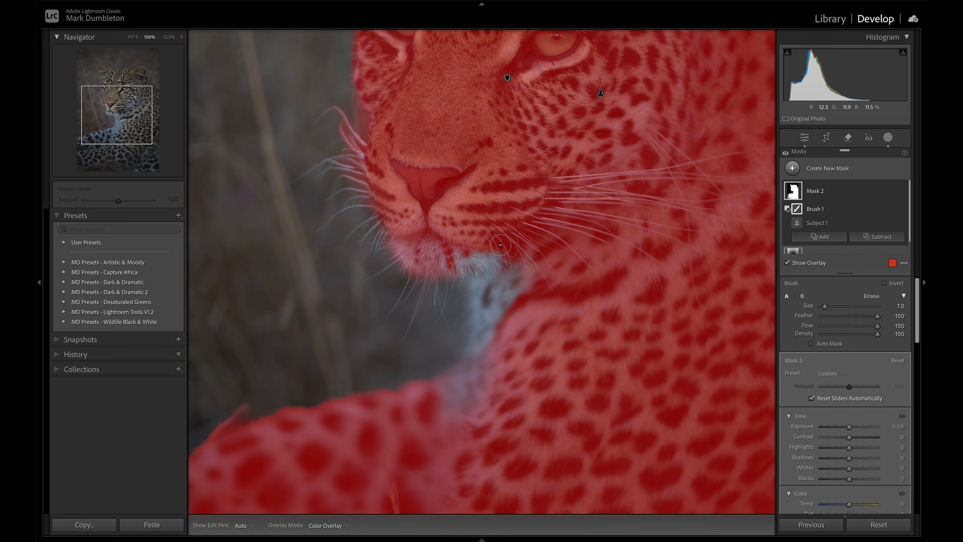
pyautogui.click(819, 237)
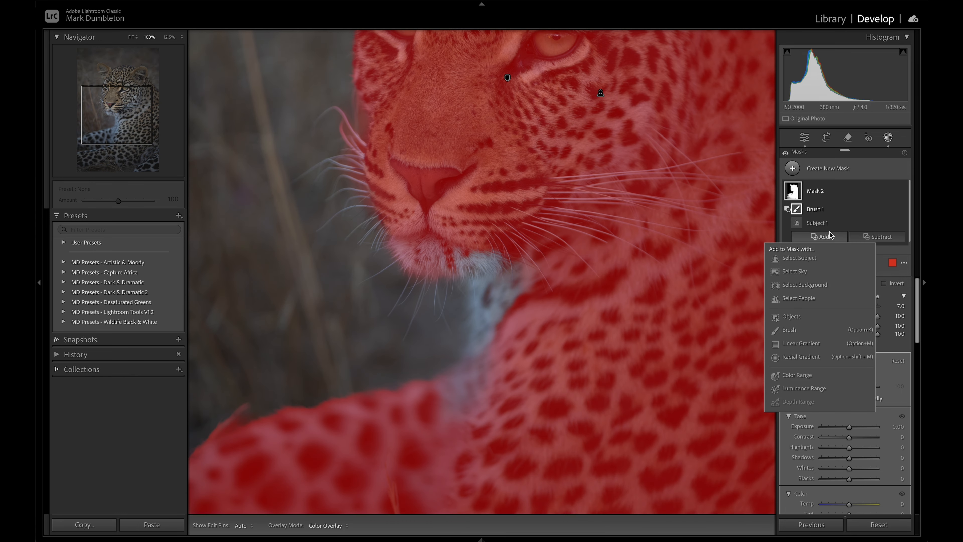
pyautogui.click(794, 330)
pyautogui.scroll(5, 551, 296)
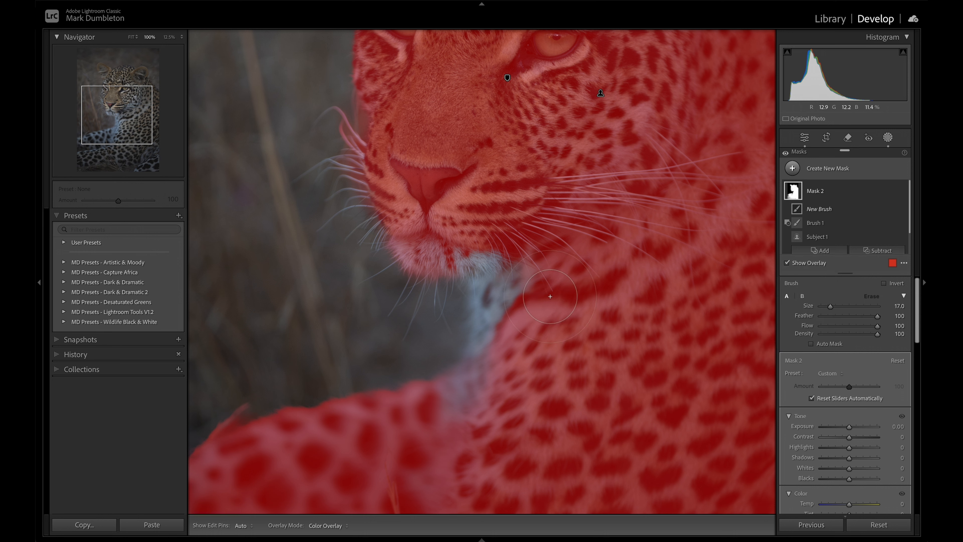
pyautogui.press('h')
pyautogui.moveTo(525, 212)
pyautogui.mouseDown()
pyautogui.moveTo(472, 231)
pyautogui.moveTo(516, 216)
pyautogui.mouseUp()
pyautogui.press('h')
pyautogui.press('h')
pyautogui.moveTo(501, 225)
pyautogui.mouseDown()
pyautogui.moveTo(508, 299)
pyautogui.moveTo(532, 228)
pyautogui.moveTo(512, 434)
pyautogui.moveTo(459, 430)
pyautogui.moveTo(539, 307)
pyautogui.mouseUp()
pyautogui.press('h')
pyautogui.press('z')
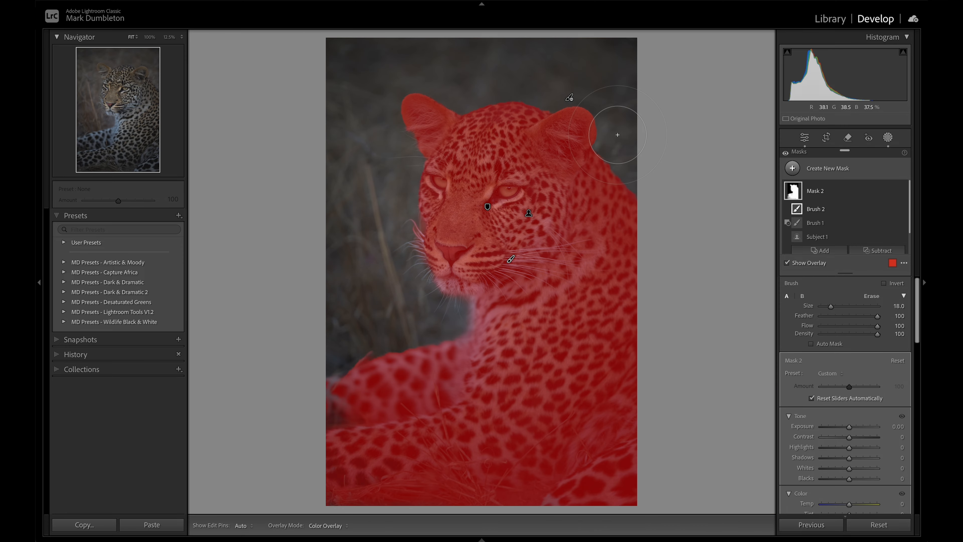
# Subtract a linear gradient from the subject mask, fading it out from eye level down to the front legs
pyautogui.click(879, 250)
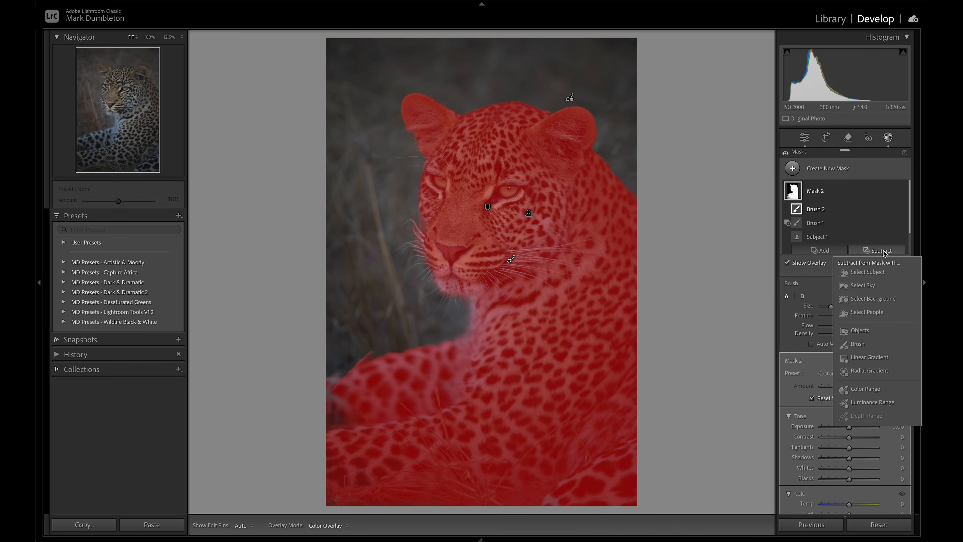
pyautogui.click(869, 357)
pyautogui.moveTo(503, 409); pyautogui.dragTo(501, 262)
pyautogui.moveTo(503, 409); pyautogui.dragTo(502, 495)
pyautogui.moveTo(501, 262); pyautogui.dragTo(501, 230)
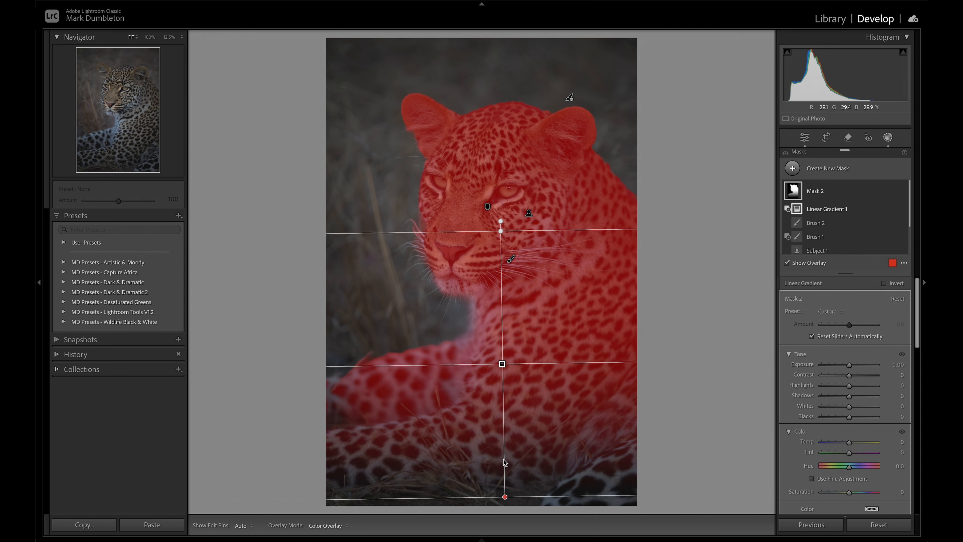
pyautogui.moveTo(504, 492); pyautogui.dragTo(503, 419)
pyautogui.moveTo(503, 232); pyautogui.dragTo(501, 253)
pyautogui.moveTo(503, 418)
pyautogui.mouseDown()
pyautogui.moveTo(504, 433)
pyautogui.moveTo(504, 415)
pyautogui.mouseUp()
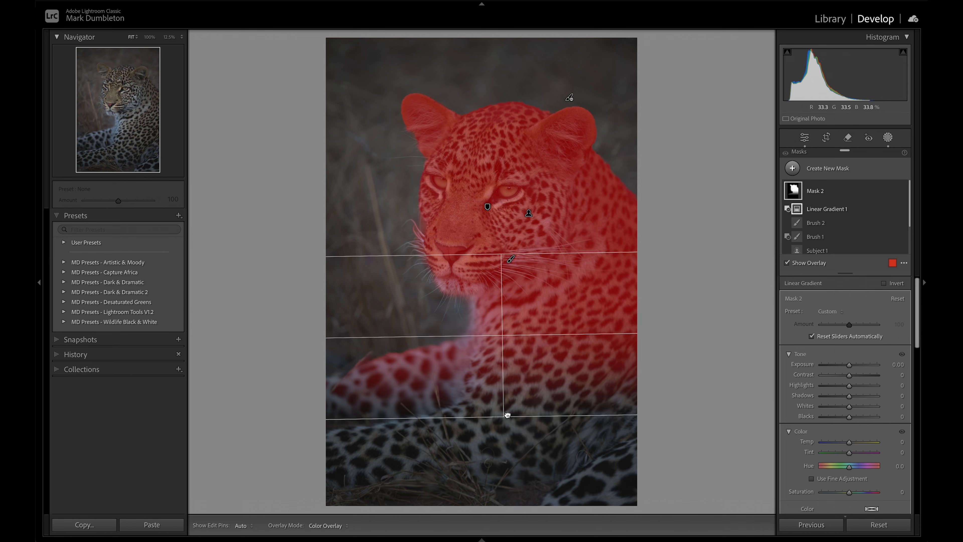
pyautogui.moveTo(502, 252); pyautogui.dragTo(501, 210)
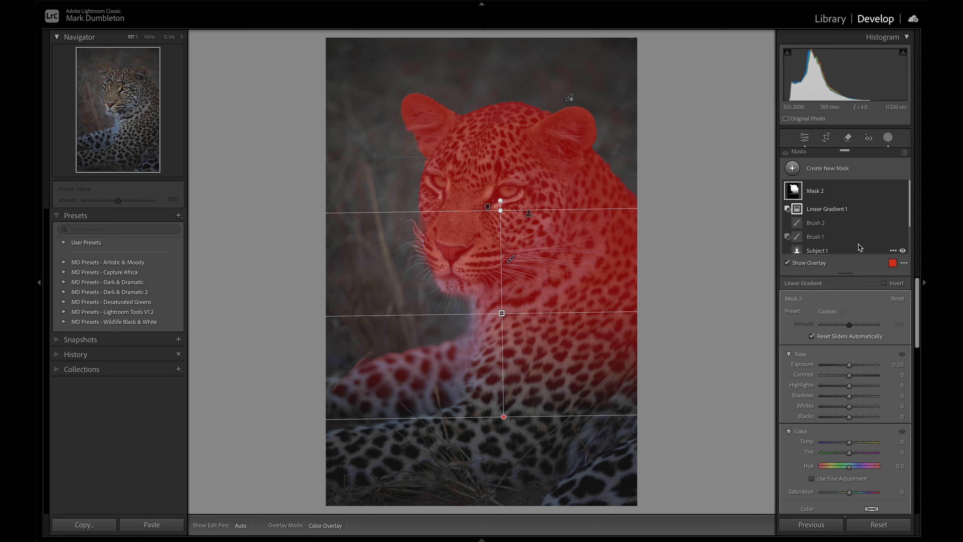
# Intersect the subject mask with an oval radial gradient around the leopard's face, using a Feather of 73
pyautogui.scroll(-2, 858, 230)
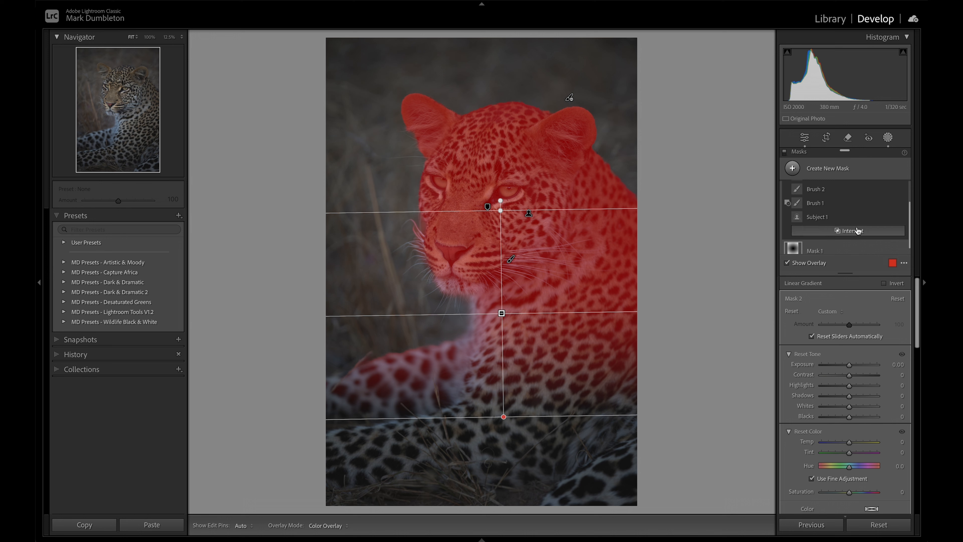
pyautogui.keyDown('alt'); pyautogui.click(858, 230); pyautogui.keyUp('alt')
pyautogui.click(850, 337)
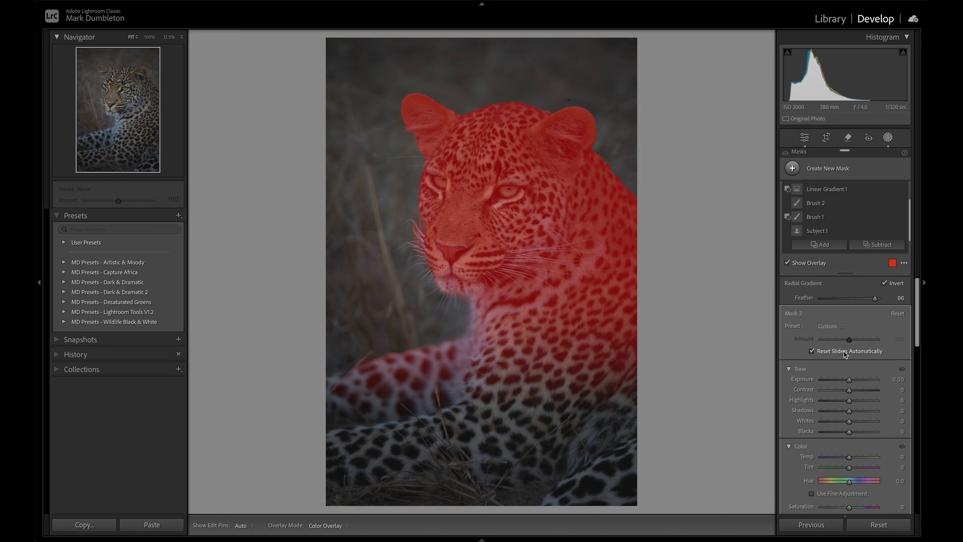
pyautogui.moveTo(487, 188); pyautogui.dragTo(577, 300)
pyautogui.moveTo(498, 211); pyautogui.dragTo(508, 231)
pyautogui.moveTo(525, 147); pyautogui.dragTo(527, 147)
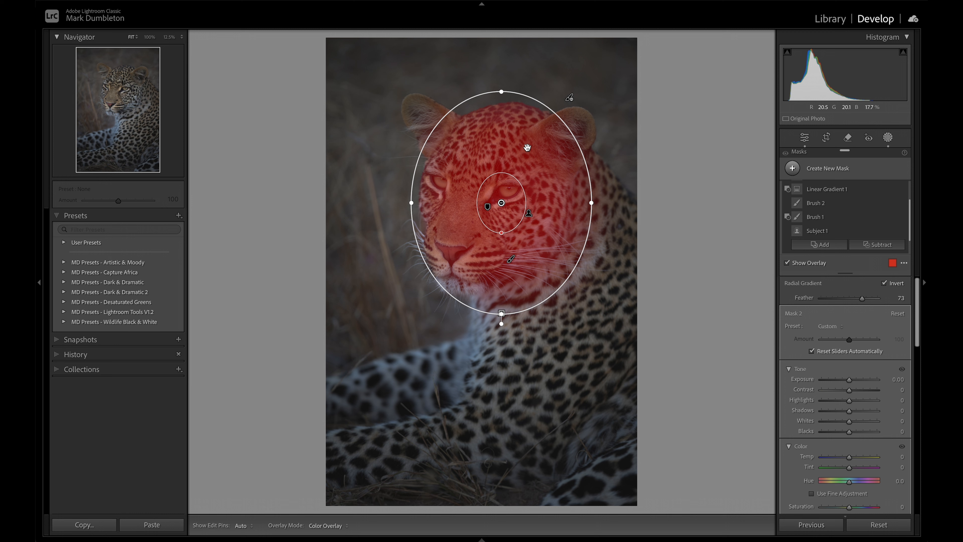
# Brighten the face mask with Exposure 0.37, reduce its Feather to 54 and shift the oval slightly toward the muzzle
pyautogui.moveTo(849, 380); pyautogui.dragTo(852, 381)
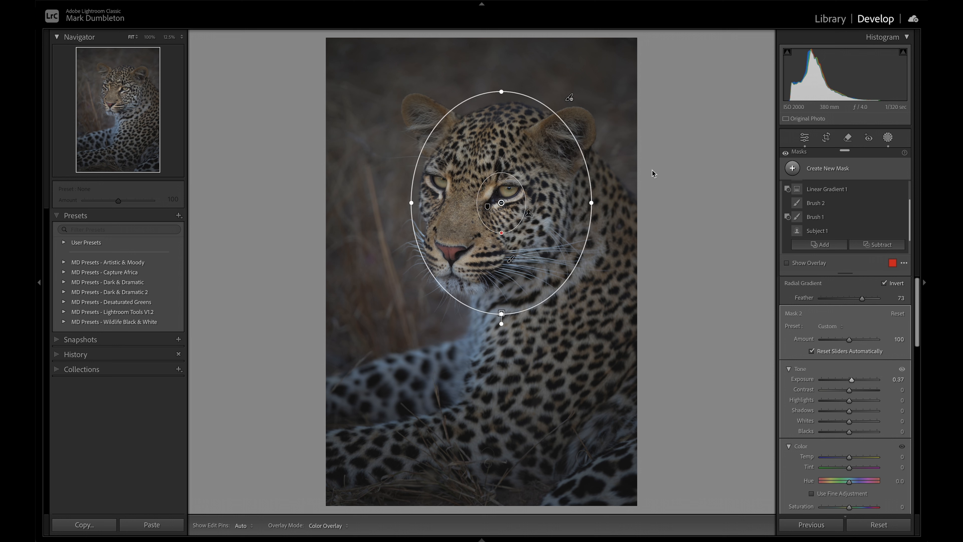
pyautogui.moveTo(502, 235); pyautogui.dragTo(514, 253)
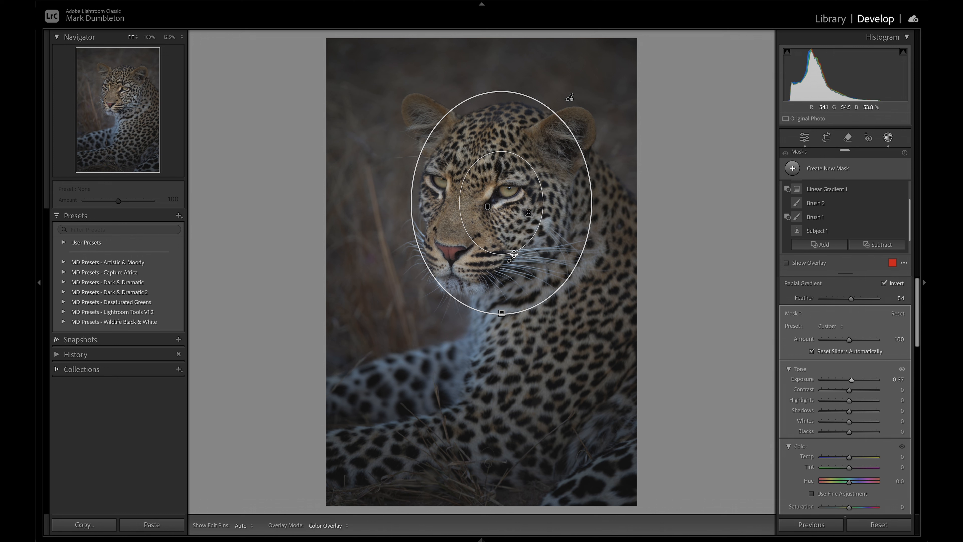
pyautogui.moveTo(483, 216); pyautogui.dragTo(479, 219)
pyautogui.scroll(3, 897, 191)
# Compare the photo with and without the face mask, reduce the mask's Amount to about 51 and close masking
pyautogui.click(902, 191)
pyautogui.click(902, 191)
pyautogui.click(902, 190)
pyautogui.click(902, 191)
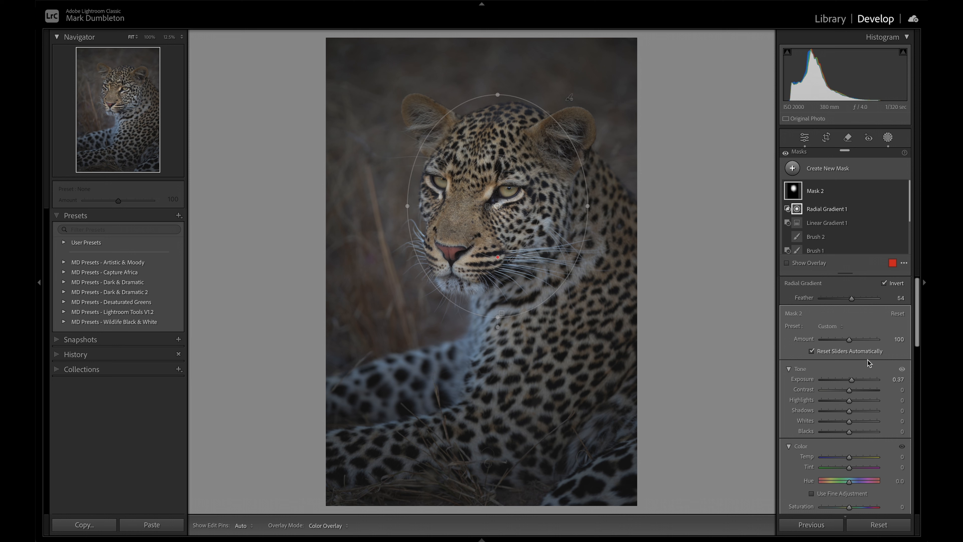
pyautogui.moveTo(848, 342); pyautogui.dragTo(839, 341)
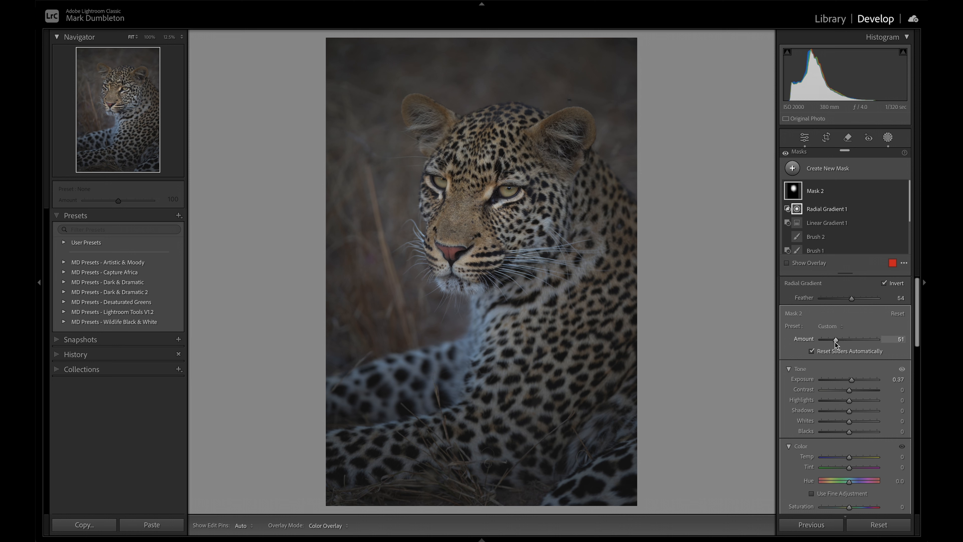
pyautogui.click(888, 139)
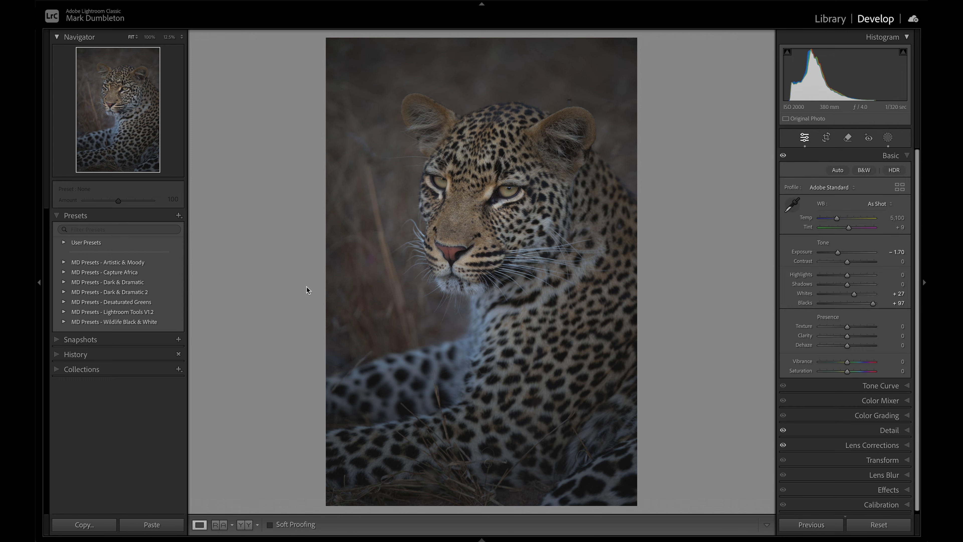
# Apply the Black Fade 1 preset from MD Presets - Lightroom Tools V1.2, and set Exposure to −1.55 and Whites to +46
pyautogui.click(64, 312)
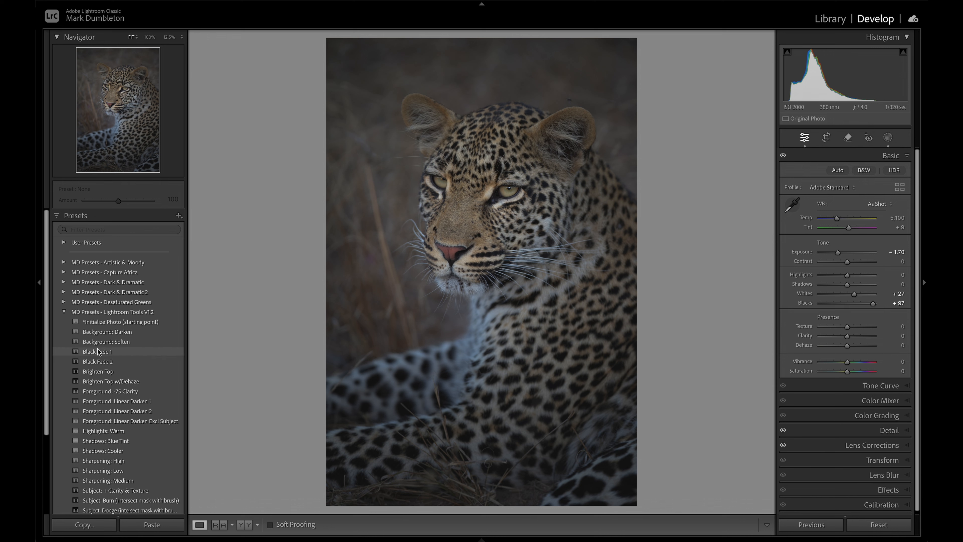
pyautogui.click(117, 353)
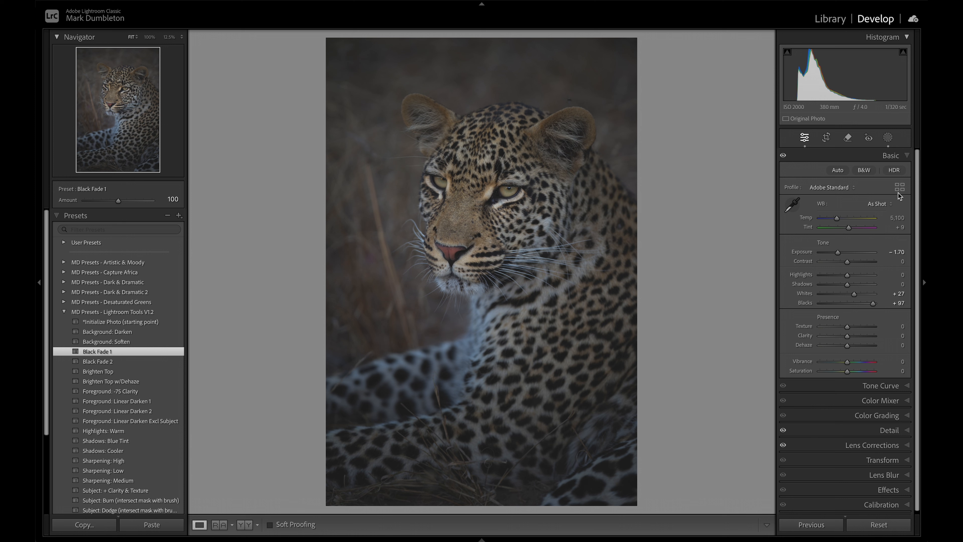
pyautogui.moveTo(837, 253); pyautogui.dragTo(836, 254)
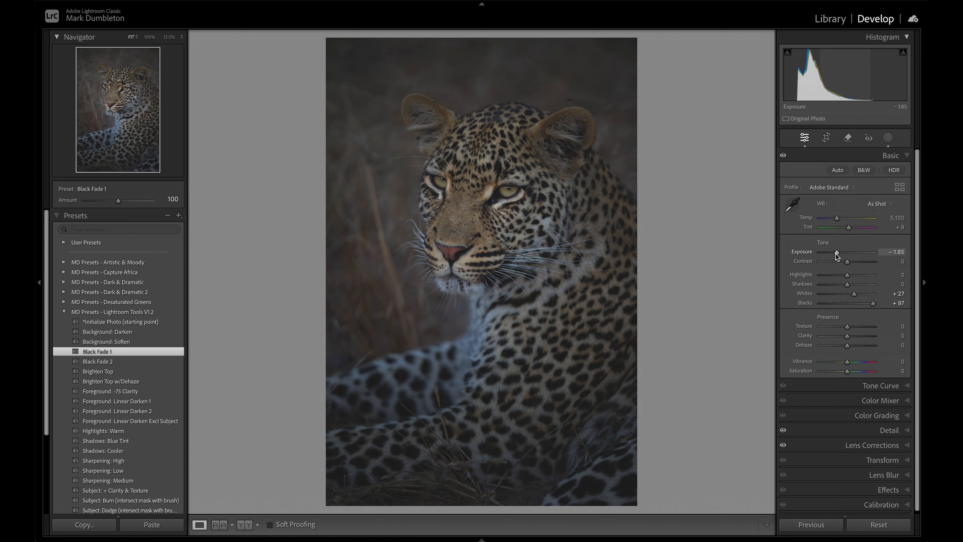
pyautogui.click(860, 296)
pyautogui.moveTo(836, 252); pyautogui.dragTo(837, 254)
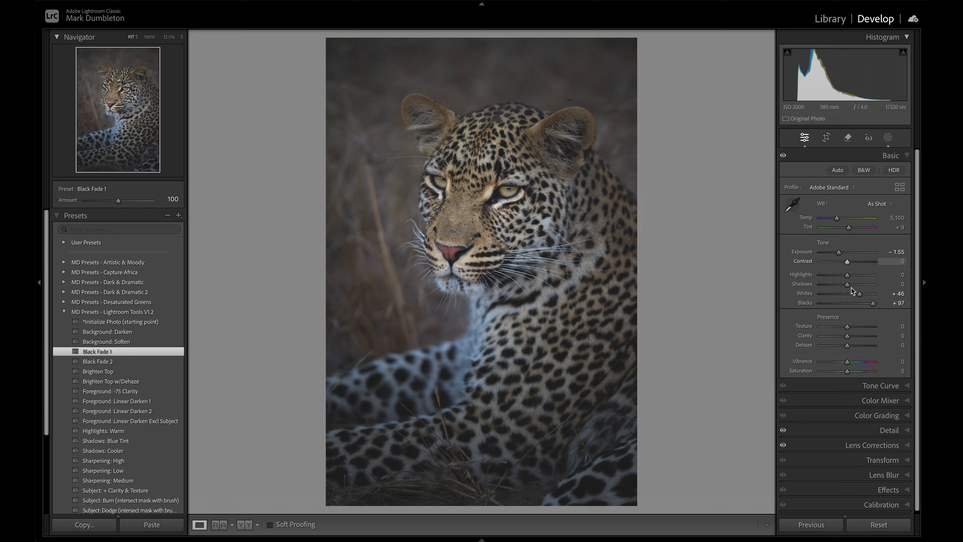
# Shape the tone curve for slightly more contrast, and set Highlights to −60 and Shadows to +6
pyautogui.click(876, 390)
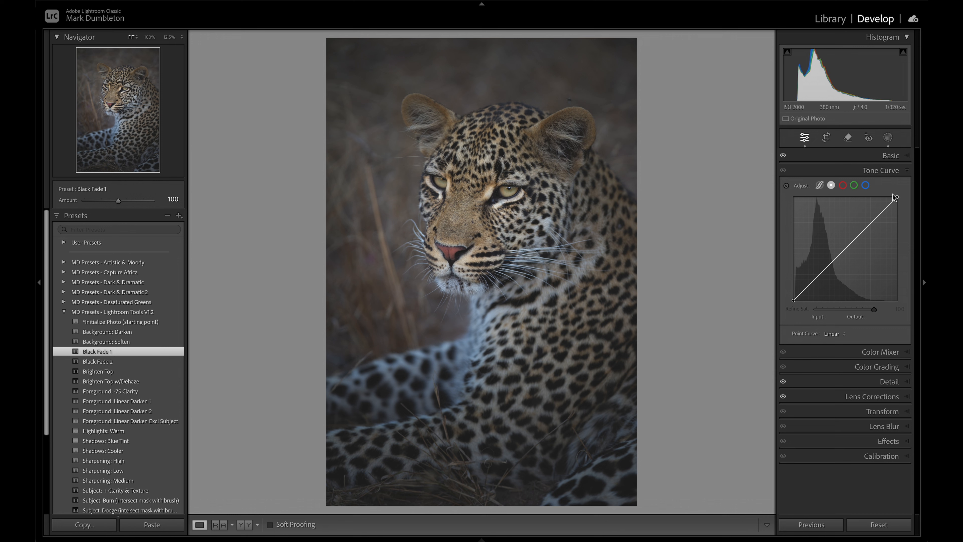
pyautogui.moveTo(824, 270); pyautogui.dragTo(871, 223)
pyautogui.click(889, 155)
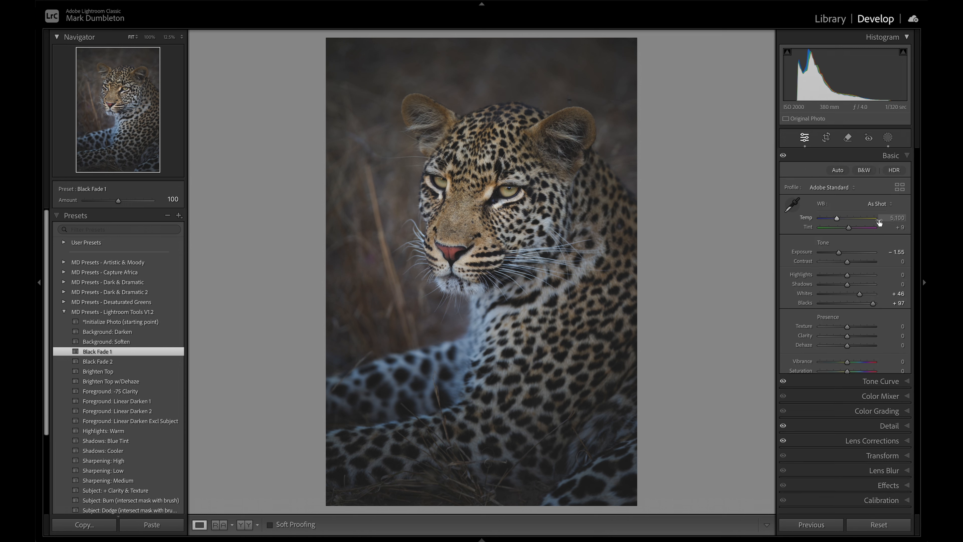
pyautogui.moveTo(847, 275); pyautogui.dragTo(830, 277)
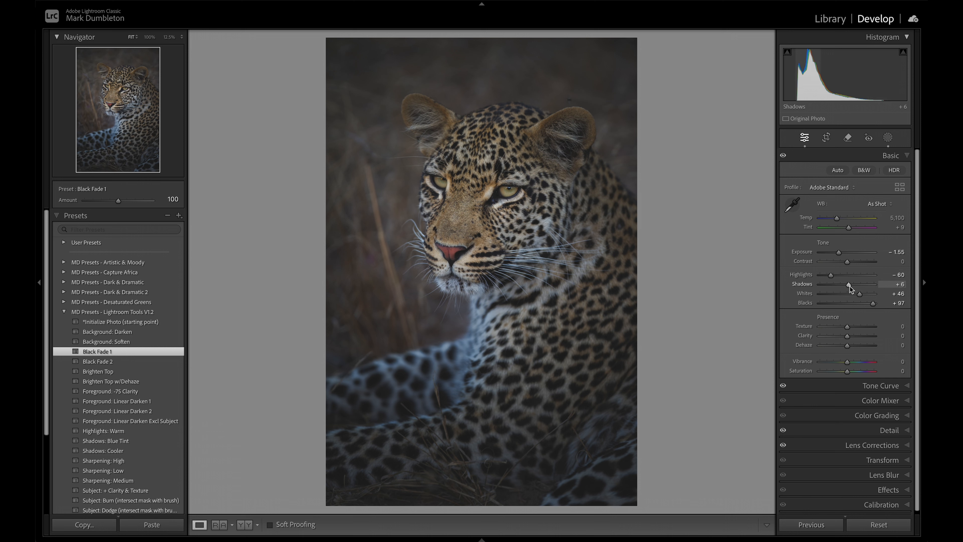
# Create a new mask that selects the leopard as the subject
pyautogui.click(888, 137)
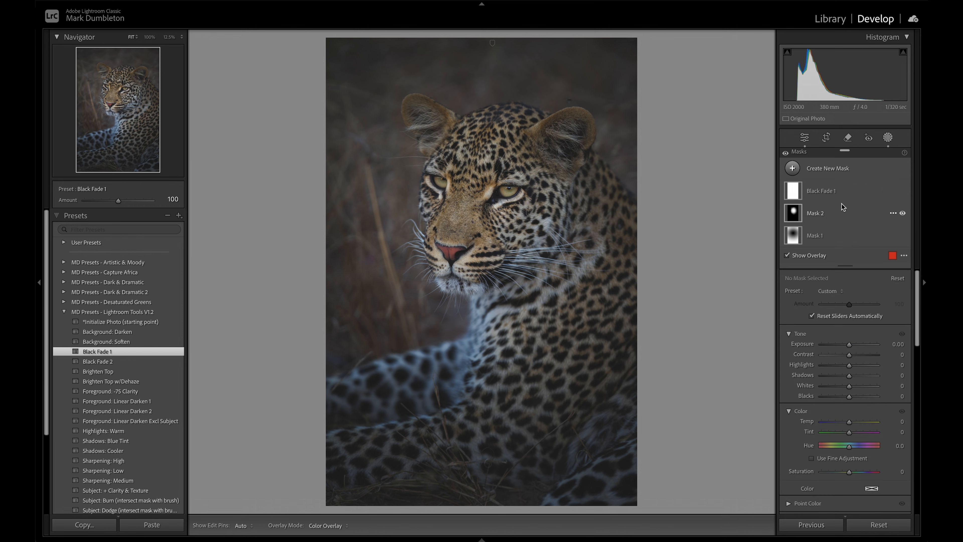
pyautogui.click(792, 168)
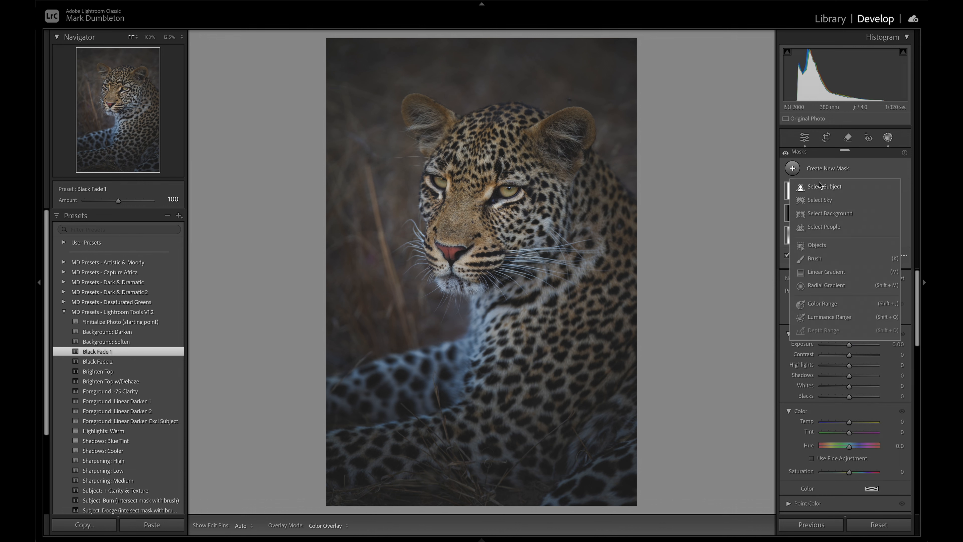
pyautogui.click(820, 183)
# Add the missed chest fur below the chin to the subject mask with a brush of about size 9
pyautogui.click(819, 223)
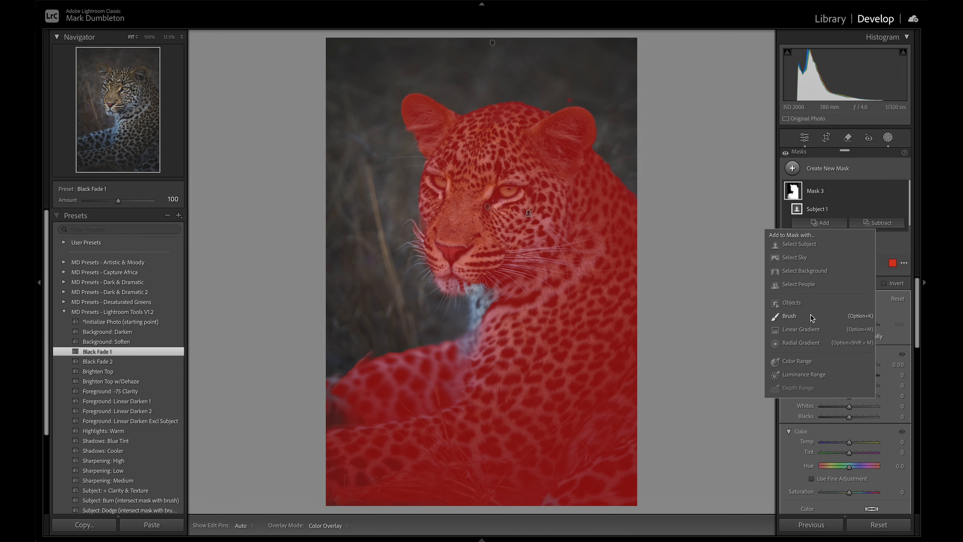
pyautogui.click(796, 237)
pyautogui.press('[')
pyautogui.press('[')
pyautogui.press('[')
pyautogui.press('[')
pyautogui.press('[')
pyautogui.press('[')
pyautogui.press('[')
pyautogui.press('[')
pyautogui.press('[')
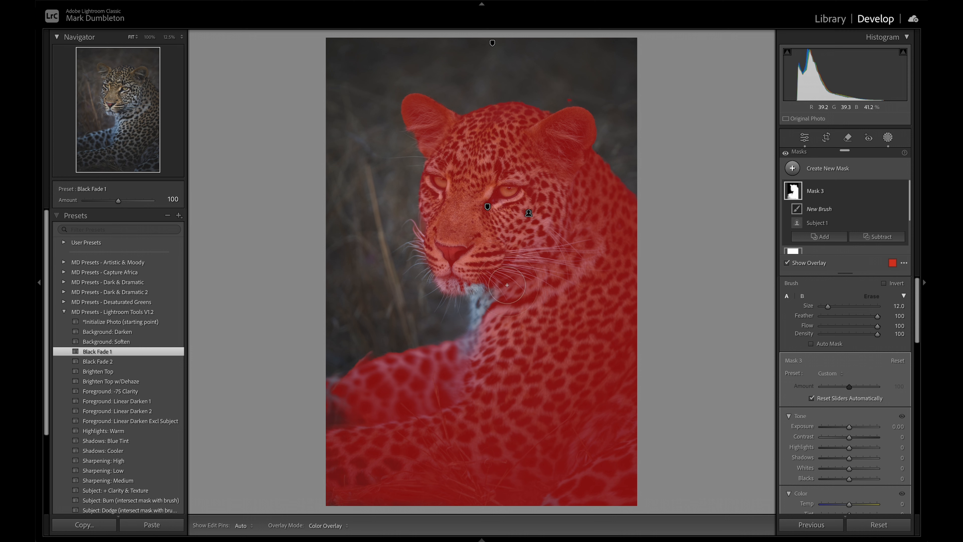
pyautogui.moveTo(483, 285)
pyautogui.mouseDown()
pyautogui.moveTo(489, 340)
pyautogui.moveTo(463, 365)
pyautogui.moveTo(474, 355)
pyautogui.mouseUp()
# Subtract a linear gradient from the subject mask, fading it out from eye level down to the front legs
pyautogui.click(888, 237)
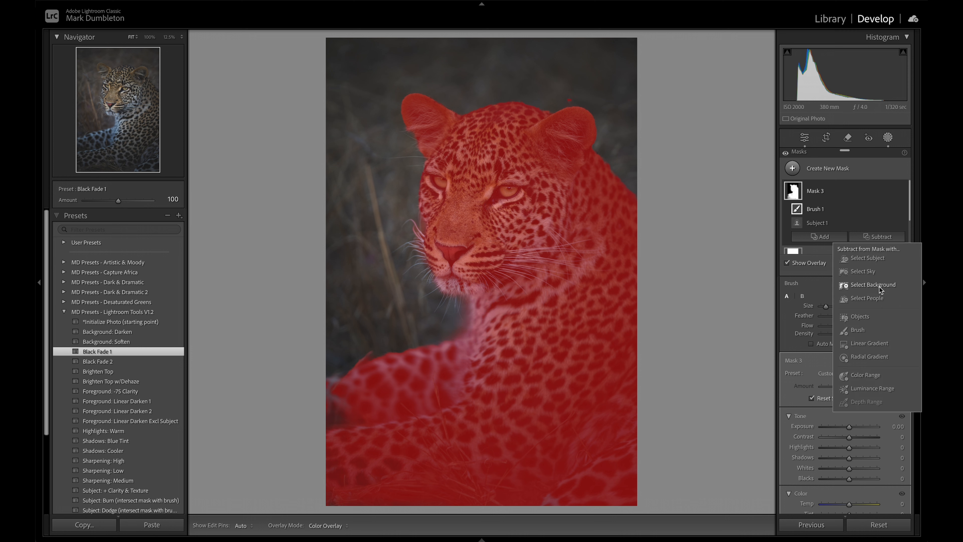
pyautogui.click(876, 342)
pyautogui.moveTo(501, 456); pyautogui.dragTo(489, 206)
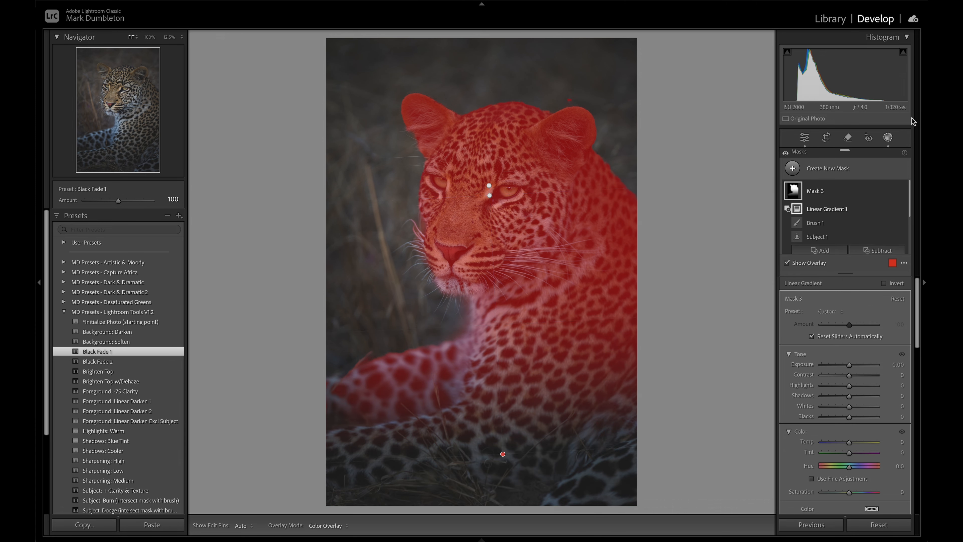
# Close masking and set the whole photo's Texture to +4 and Clarity to +20
pyautogui.click(889, 138)
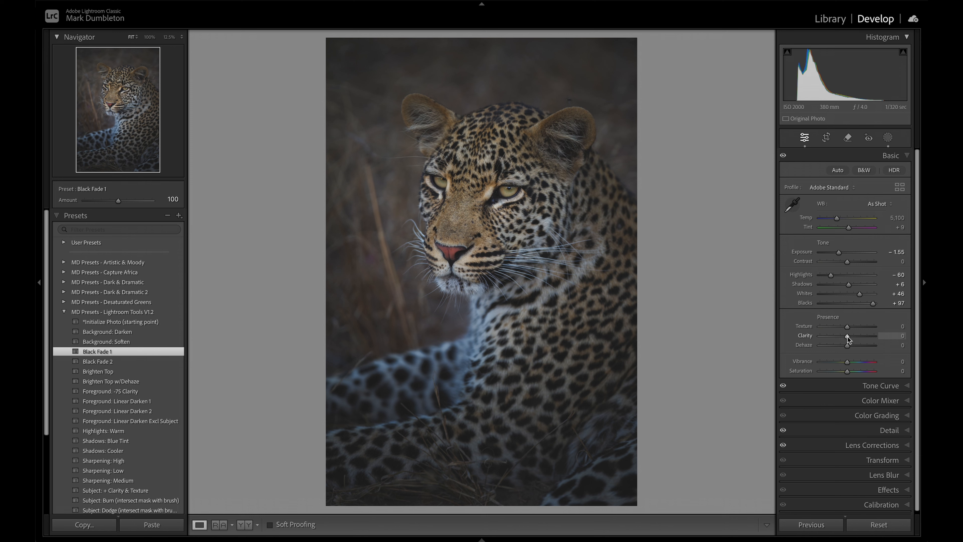
pyautogui.moveTo(848, 336); pyautogui.dragTo(850, 337)
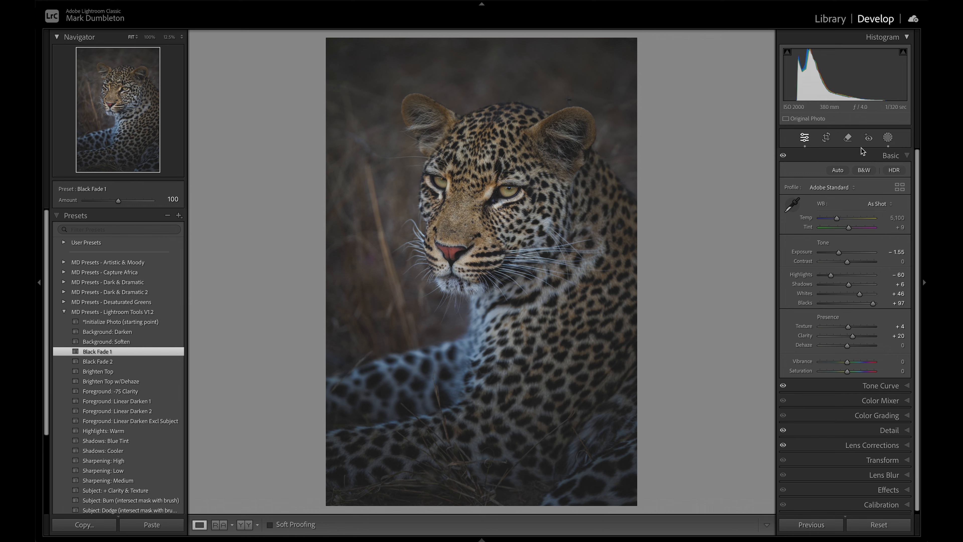
# Set the Exposure of Mask 1, the inverted radial gradient around the face, to −0.77 and close masking
pyautogui.click(887, 139)
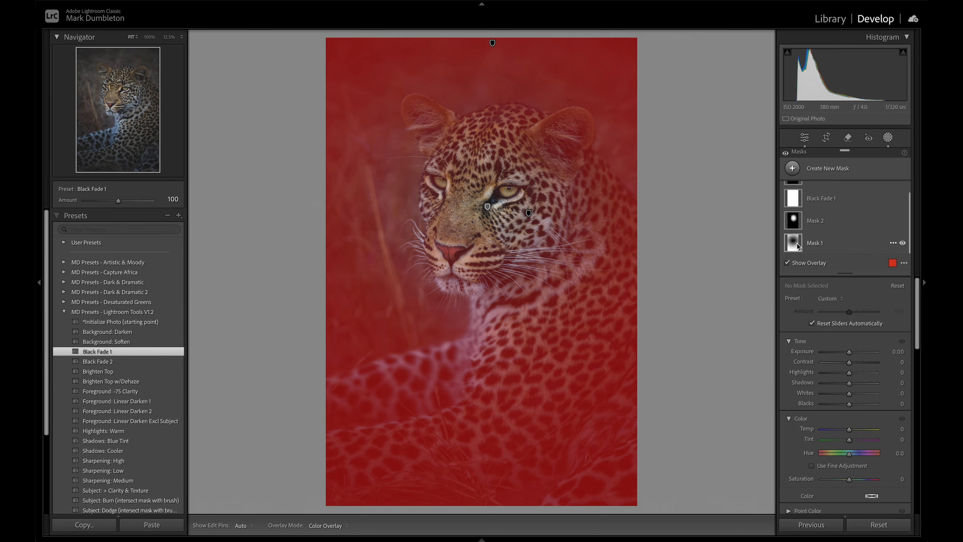
pyautogui.click(797, 246)
pyautogui.moveTo(840, 380); pyautogui.dragTo(845, 380)
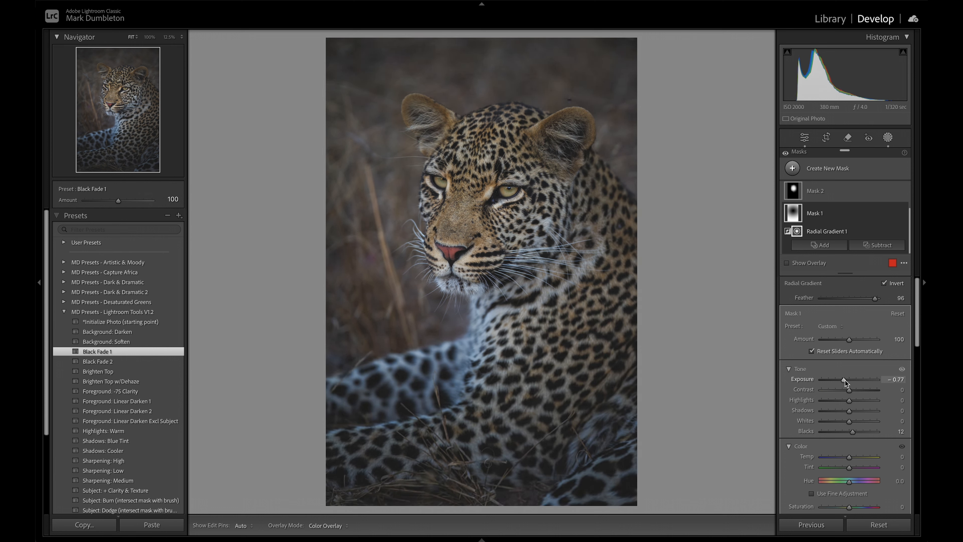
pyautogui.click(888, 137)
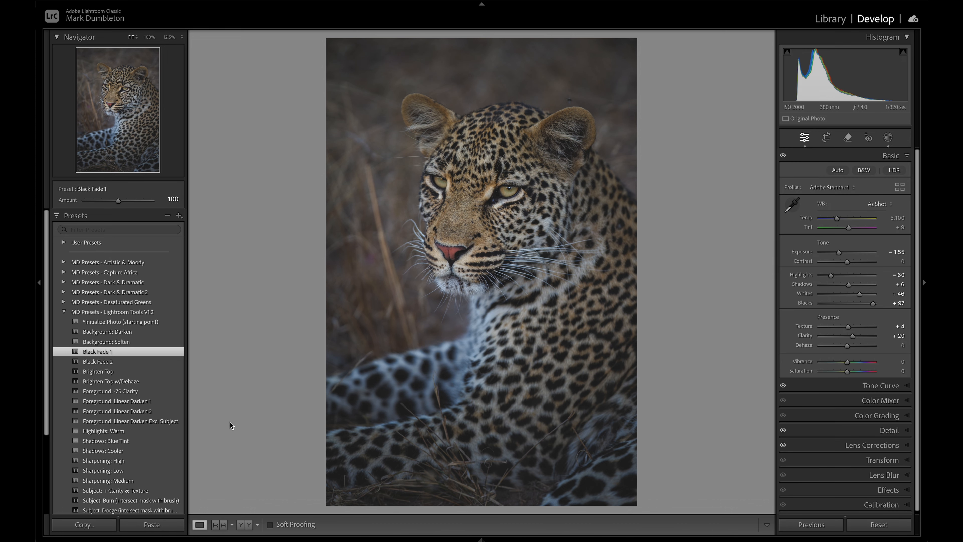
# Apply the Shadows: Blue Tint preset and reduce the Amount of its Shadow Blue Tint mask to 63
pyautogui.click(149, 442)
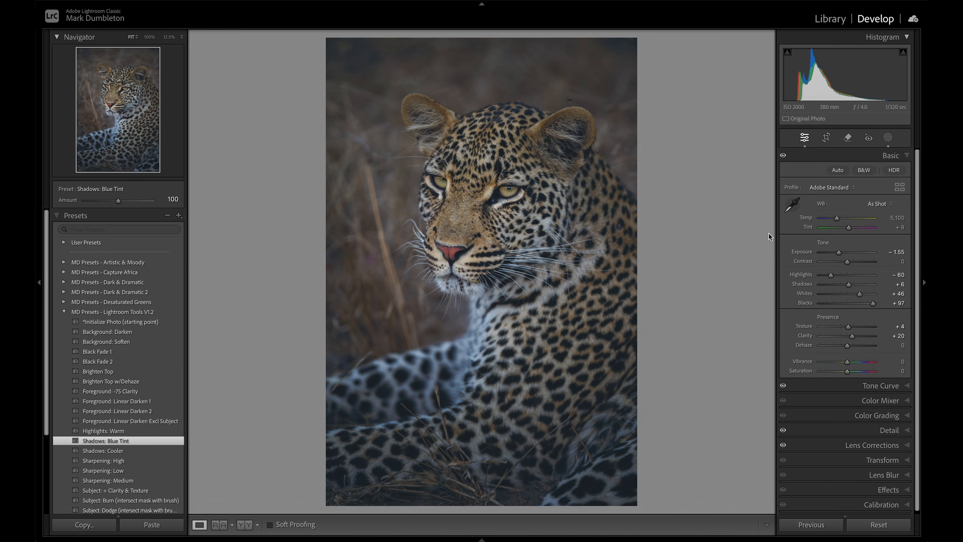
pyautogui.click(888, 137)
pyautogui.click(825, 193)
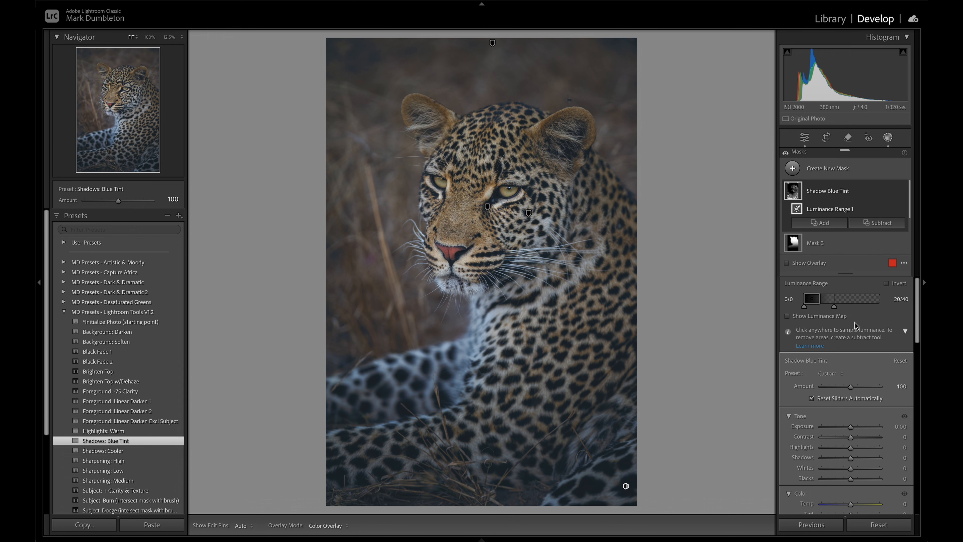
pyautogui.moveTo(823, 388); pyautogui.dragTo(840, 389)
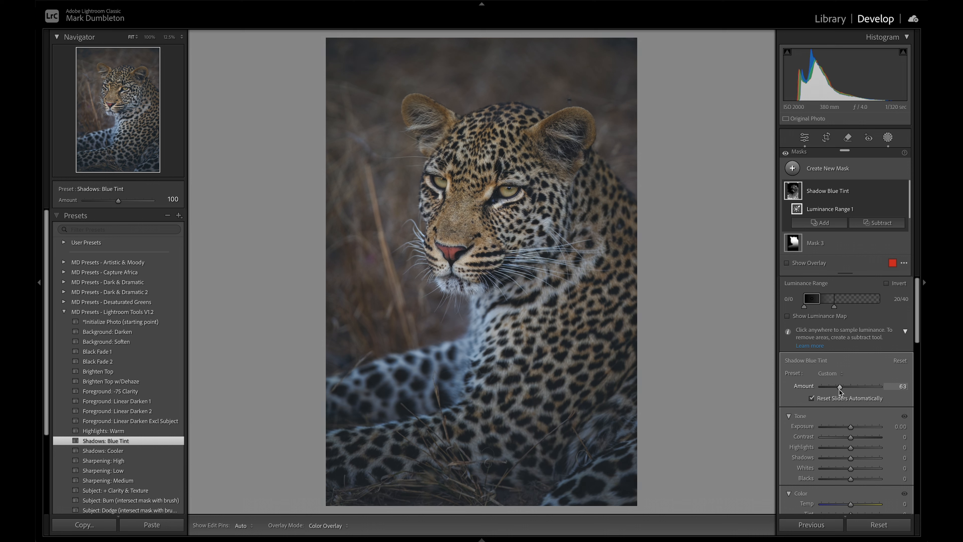
pyautogui.click(889, 138)
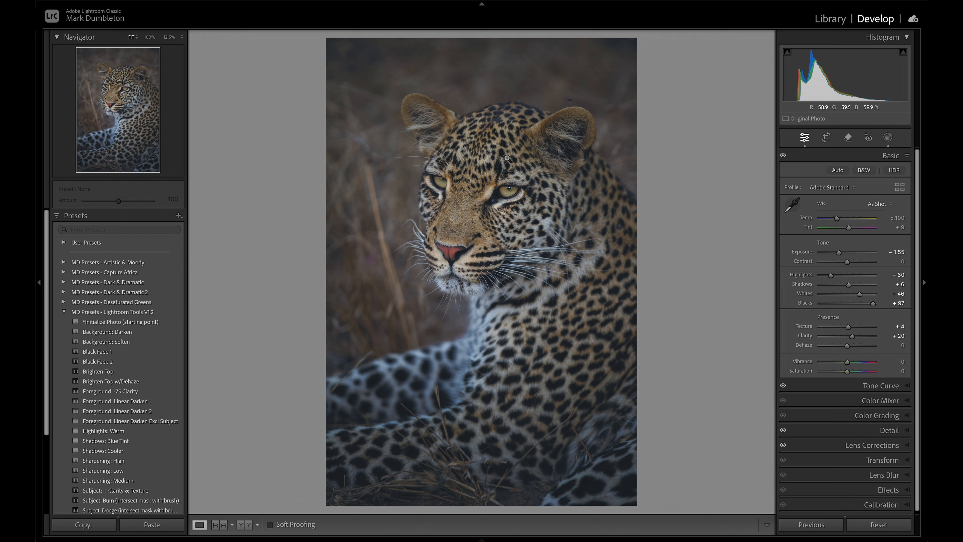
# Desaturate the leopard's nose with the Color Mixer's targeted adjustment, and set the Hue of Orange to −8 and Yellow to −26
pyautogui.click(877, 402)
pyautogui.click(831, 228)
pyautogui.click(786, 245)
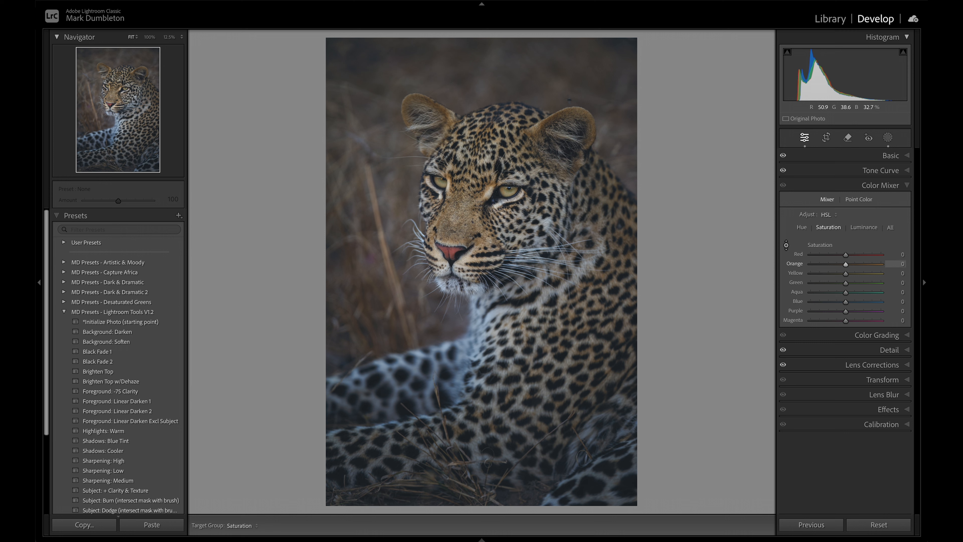
pyautogui.moveTo(451, 251); pyautogui.dragTo(451, 281)
pyautogui.click(802, 227)
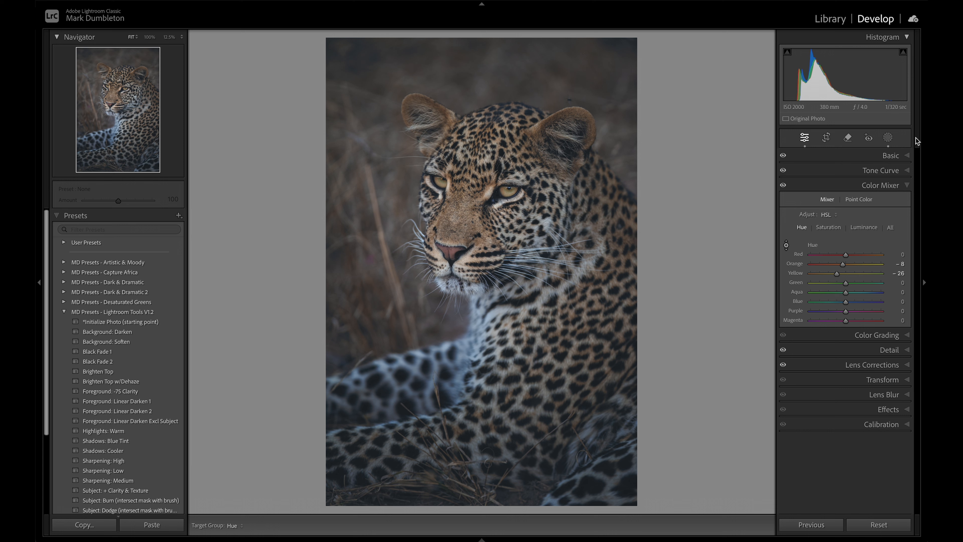
# Raise the Amount of the Shadow Blue Tint mask to 96
pyautogui.click(888, 137)
pyautogui.click(830, 191)
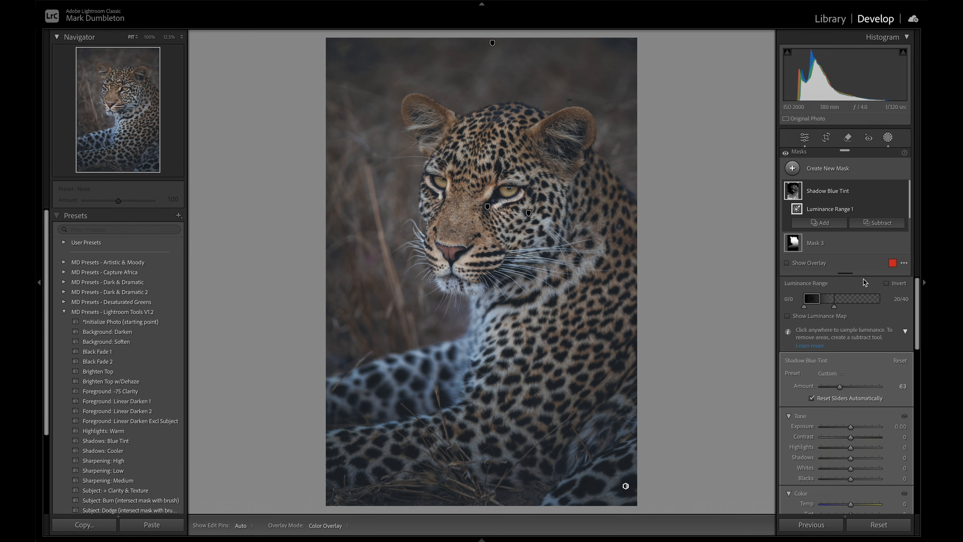
pyautogui.moveTo(839, 387); pyautogui.dragTo(844, 388)
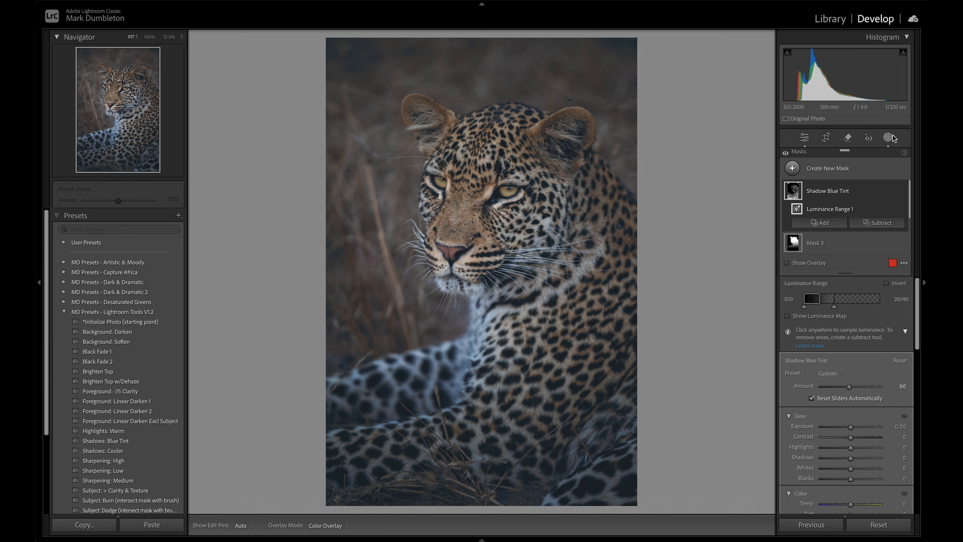
# Create a new brush mask and dab it over the purple patch in the background beside the muzzle
pyautogui.click(793, 168)
pyautogui.click(815, 258)
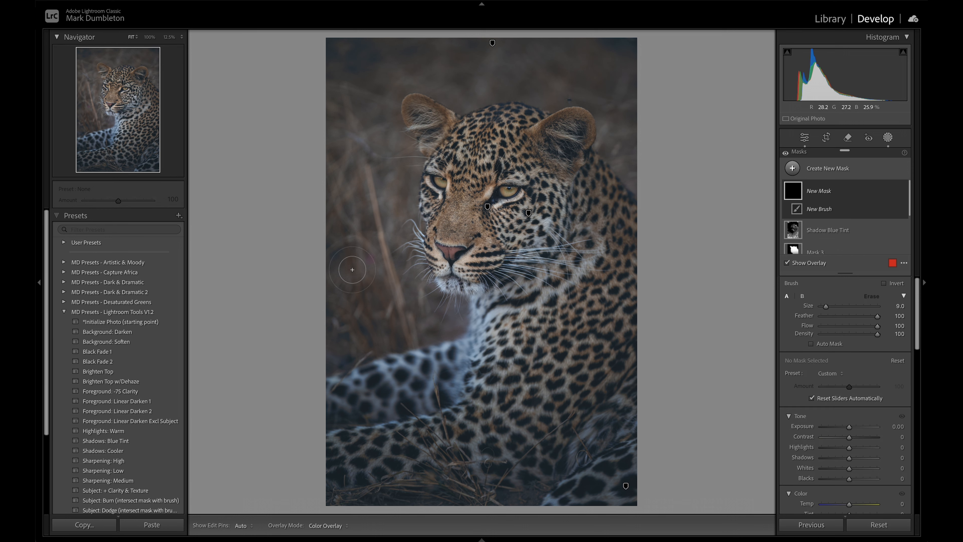
pyautogui.moveTo(369, 258); pyautogui.dragTo(369, 258)
# Sample the purple patch with the brush mask's Point Color, set Sat. Shift to −66 and close masking
pyautogui.press('z')
pyautogui.moveTo(277, 210); pyautogui.dragTo(412, 259)
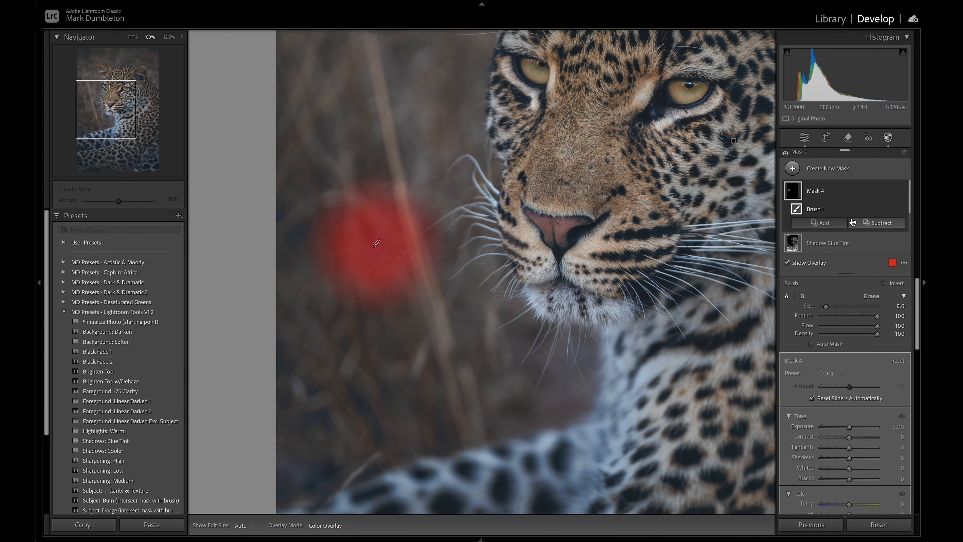
pyautogui.scroll(-4, 865, 408)
pyautogui.scroll(-3, 865, 408)
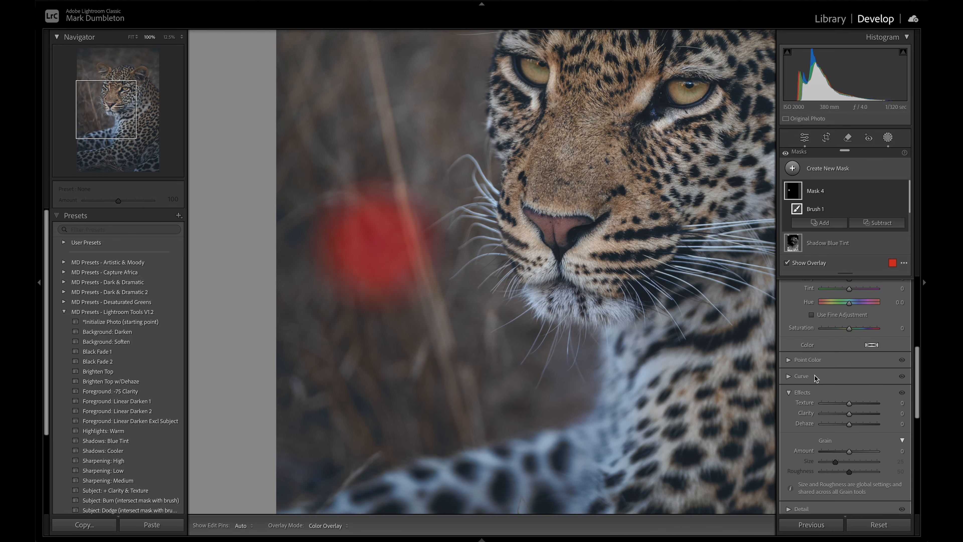
pyautogui.click(789, 361)
pyautogui.click(793, 381)
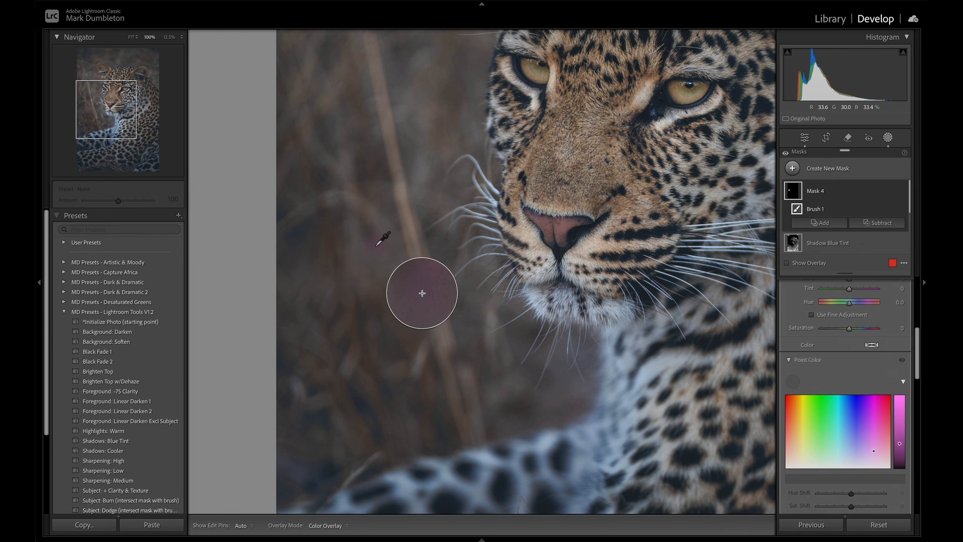
pyautogui.click(376, 246)
pyautogui.scroll(-1, 859, 393)
pyautogui.moveTo(853, 464); pyautogui.dragTo(823, 465)
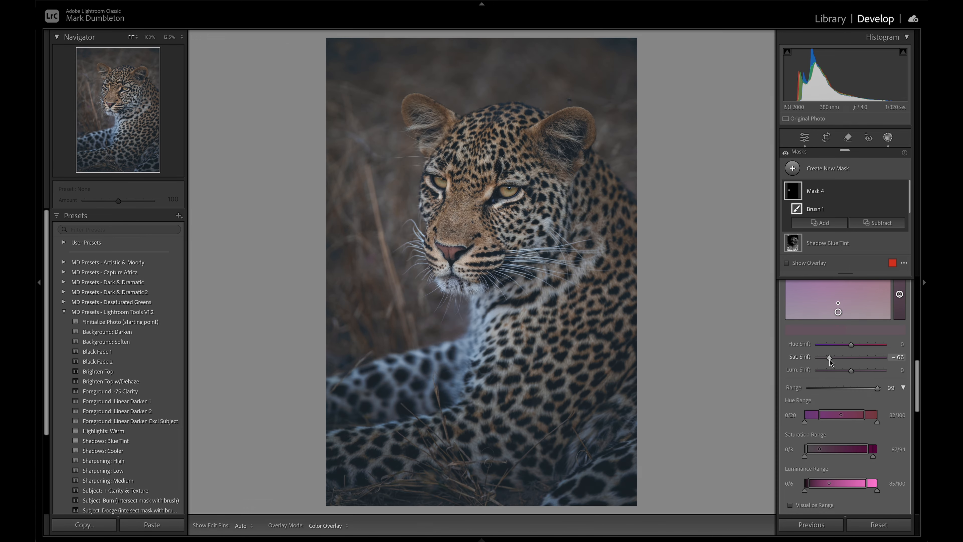
pyautogui.click(888, 138)
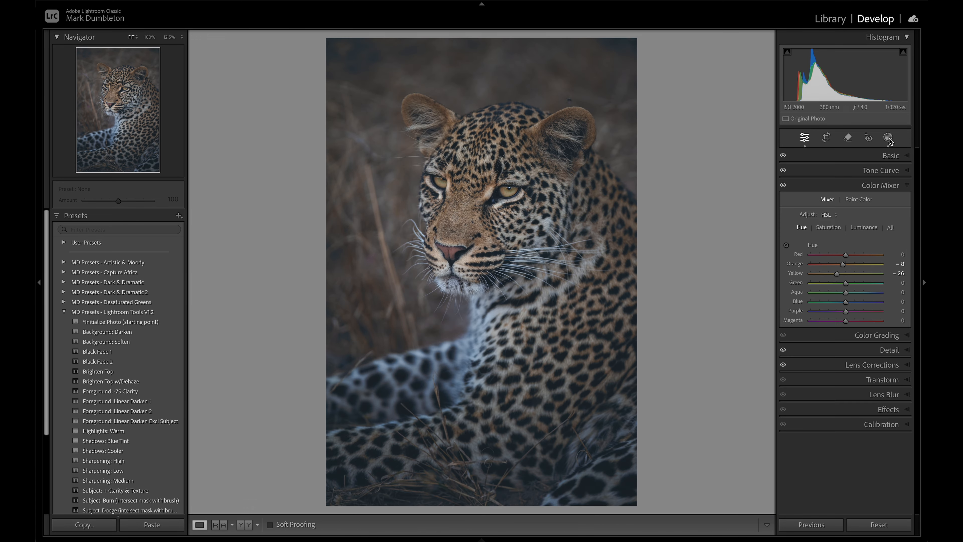
# Create a linear gradient mask over the lower part of the photo, fading out from the lower body up to the muzzle
pyautogui.click(888, 138)
pyautogui.click(805, 169)
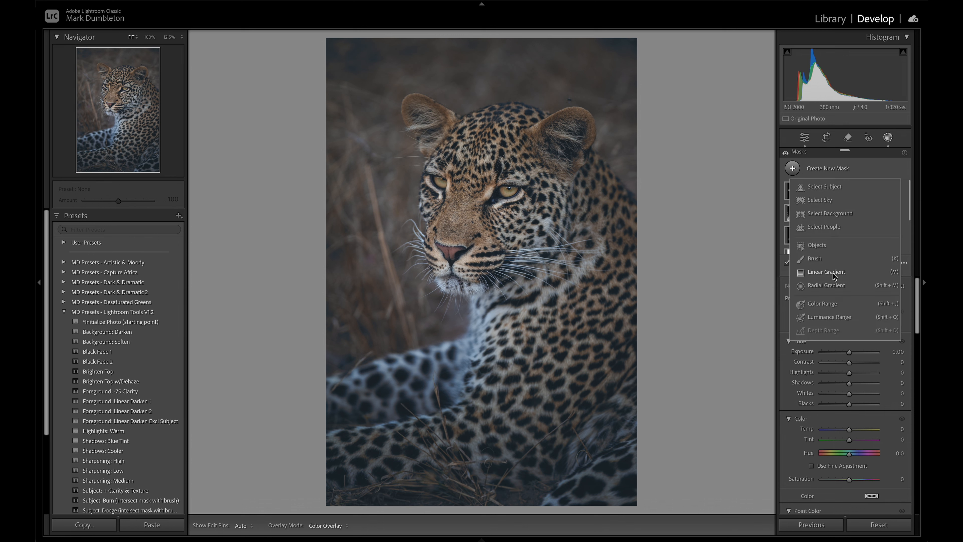
pyautogui.click(826, 271)
pyautogui.moveTo(555, 394); pyautogui.dragTo(512, 229)
# Set the linear gradient mask's Exposure to −0.46 and Blacks to 14, and extend its lower edge further down the body
pyautogui.press('o')
pyautogui.moveTo(849, 365); pyautogui.dragTo(846, 367)
pyautogui.moveTo(849, 416); pyautogui.dragTo(853, 418)
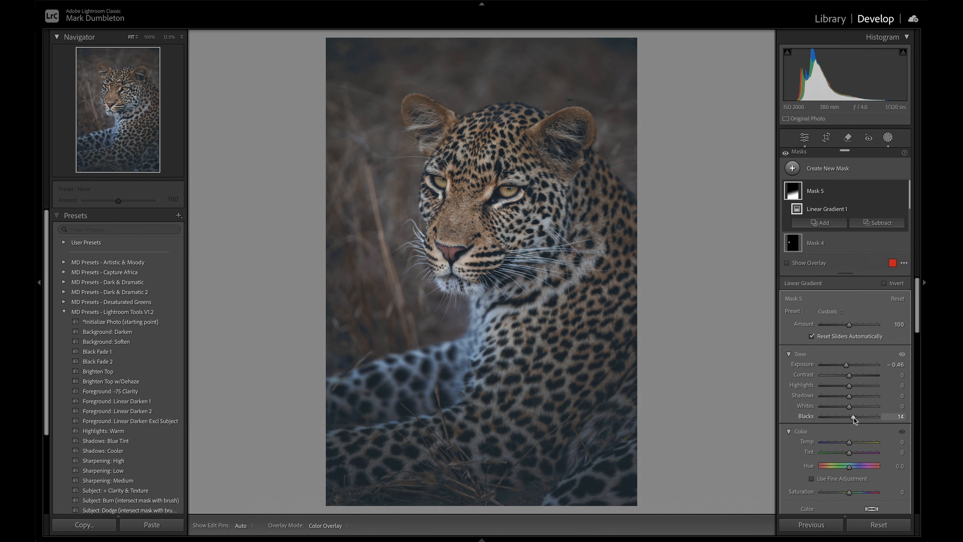
pyautogui.moveTo(555, 396); pyautogui.dragTo(566, 438)
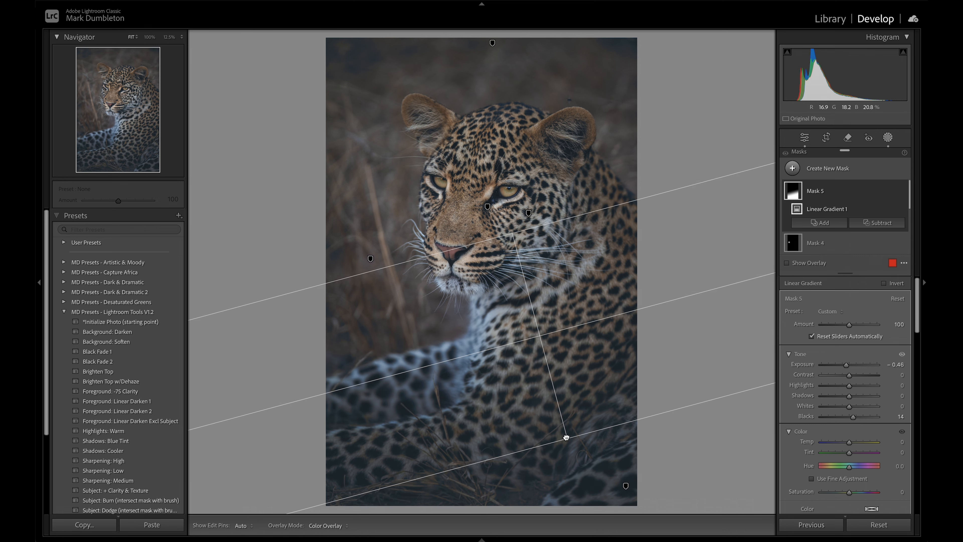
# Lower the upper edge of the body's linear gradient slightly and add a new linear gradient mask fading down from the photo's top edge
pyautogui.moveTo(512, 234); pyautogui.dragTo(516, 255)
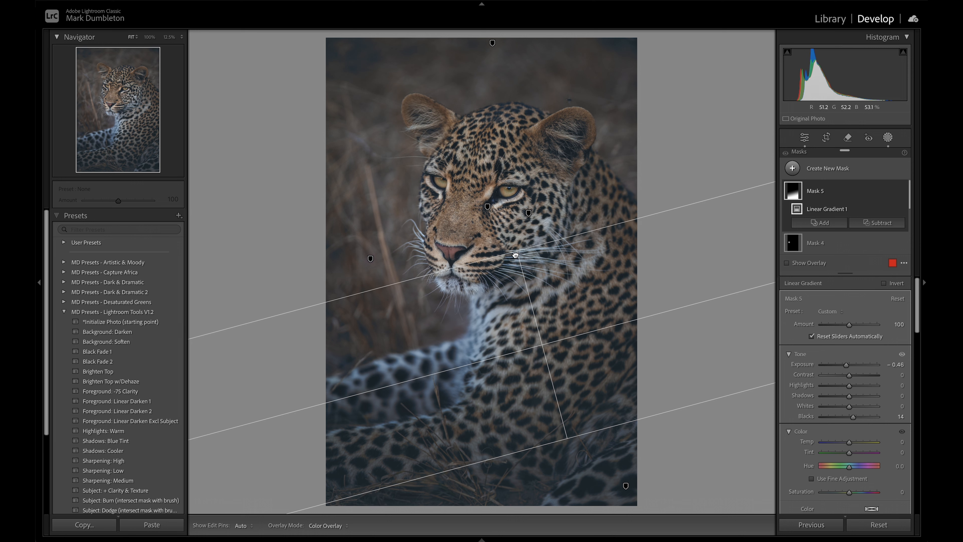
pyautogui.click(791, 168)
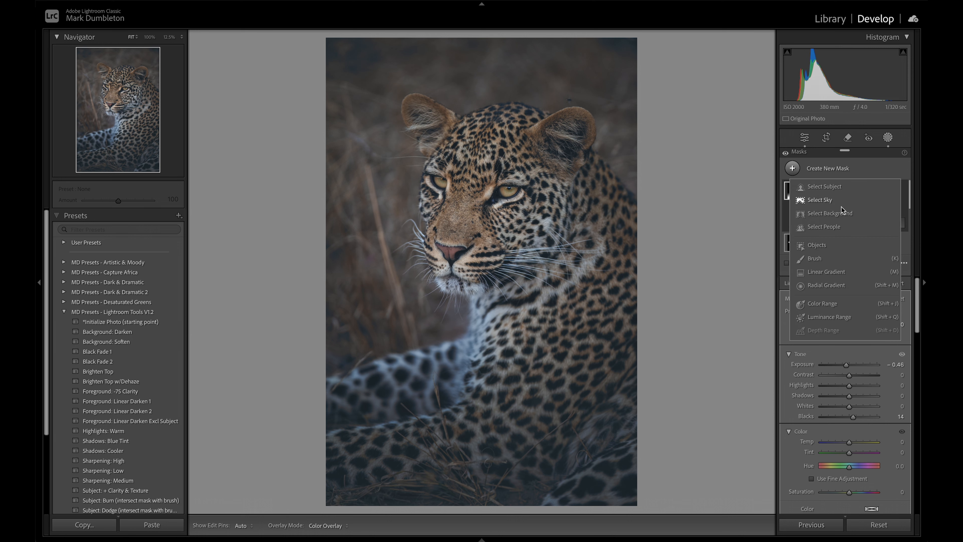
pyautogui.click(834, 272)
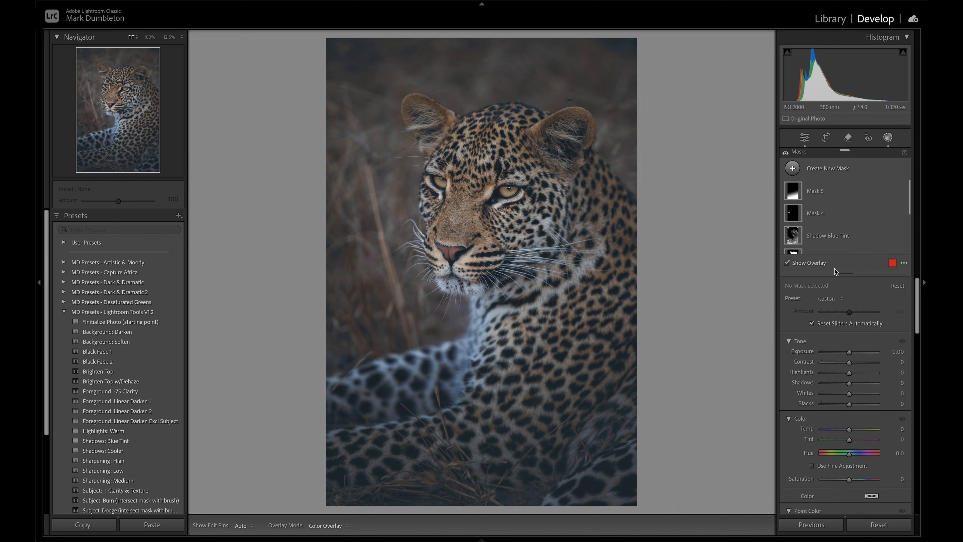
pyautogui.moveTo(508, 36); pyautogui.dragTo(497, 211)
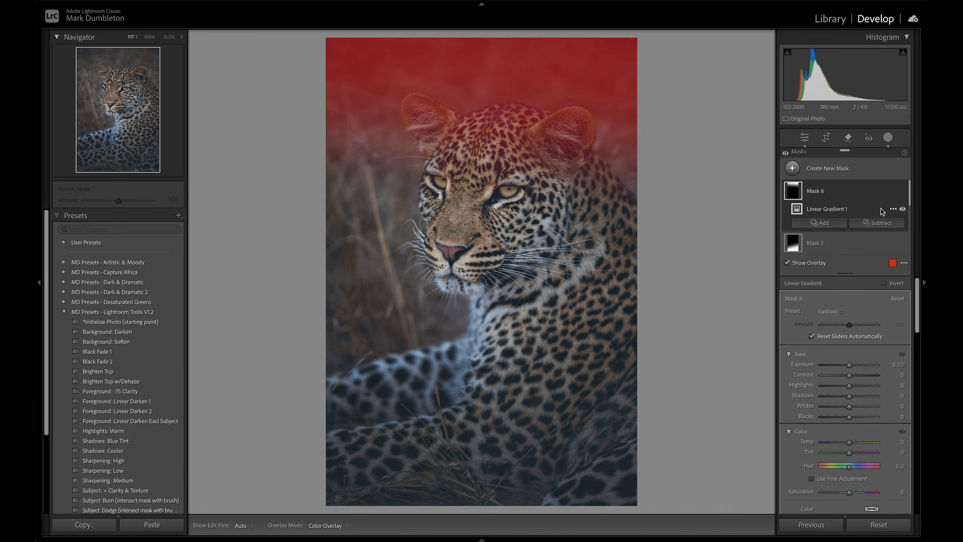
# Subtract the subject from the new top gradient mask, hide its overlay and lower the mask's Exposure slightly
pyautogui.click(877, 226)
pyautogui.click(858, 241)
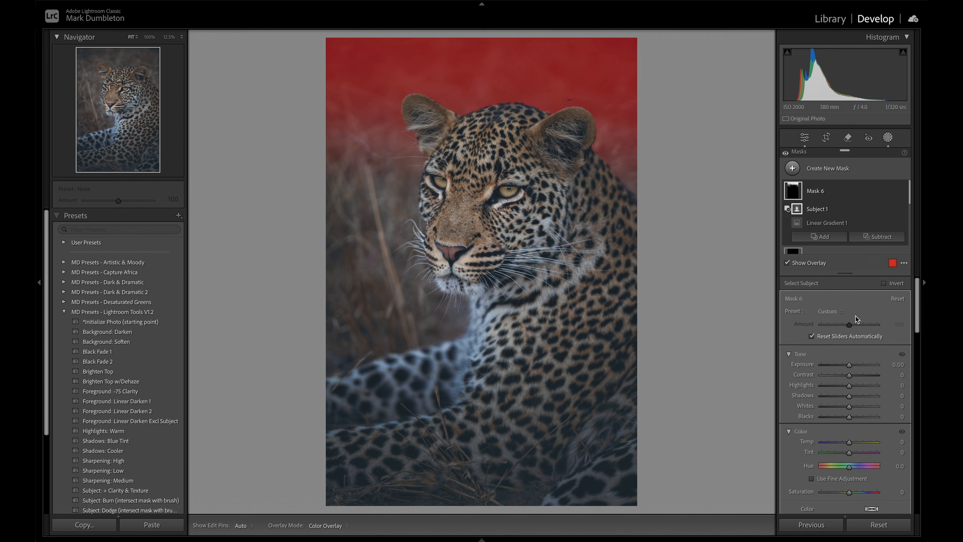
pyautogui.press('o')
pyautogui.moveTo(849, 366); pyautogui.dragTo(844, 365)
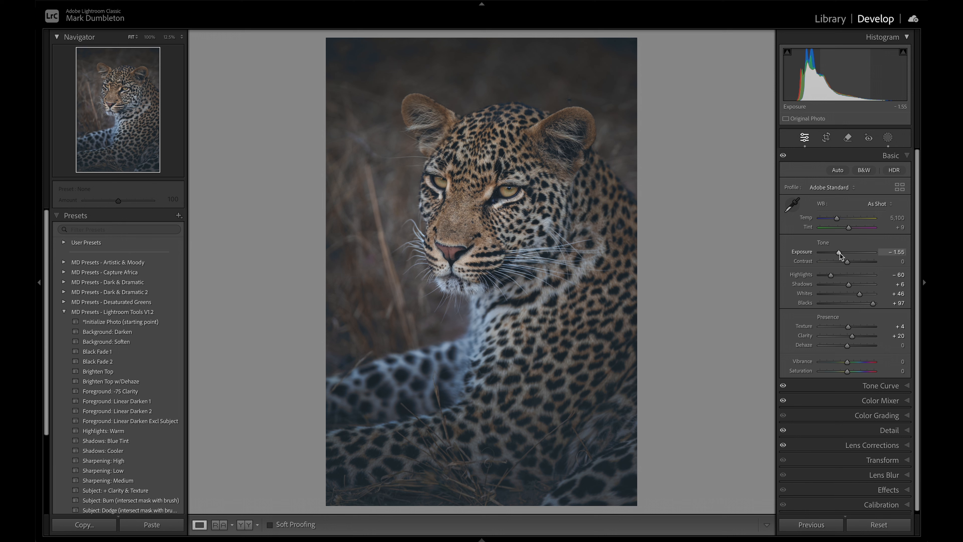
# Set the photo's overall Exposure to −1.65, add two shadow points to the point curve, and pull the darkest point and the midpoint slightly down
pyautogui.moveTo(839, 254); pyautogui.dragTo(839, 253)
pyautogui.click(884, 385)
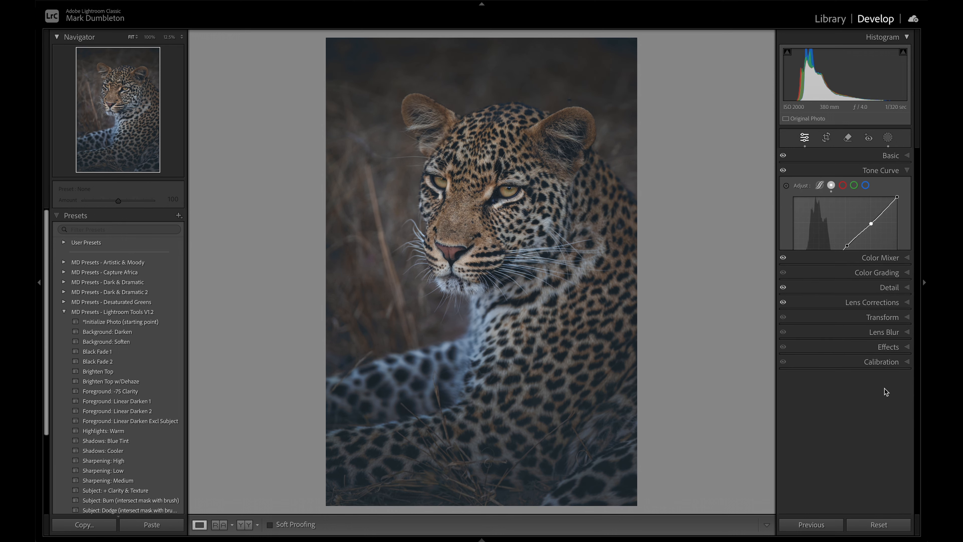
pyautogui.click(825, 272)
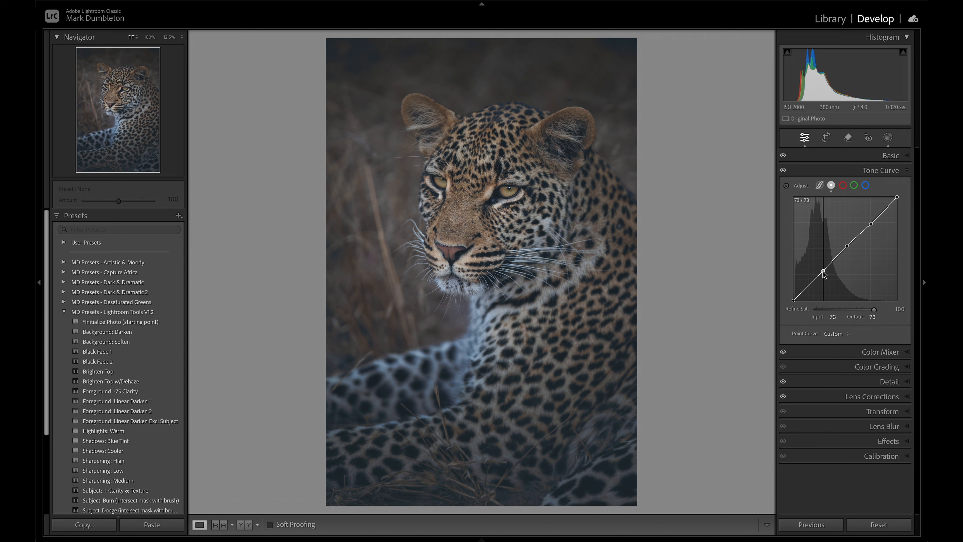
pyautogui.click(806, 288)
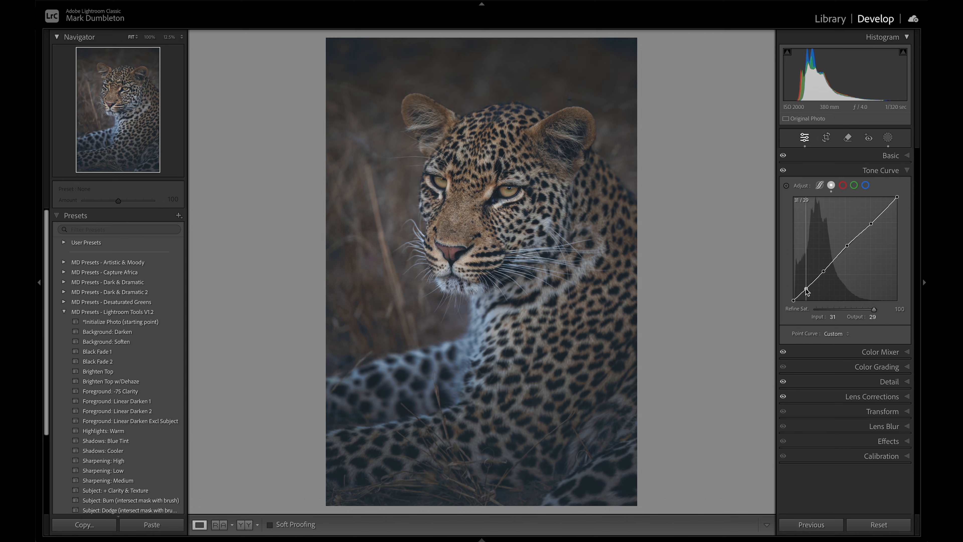
pyautogui.moveTo(805, 289); pyautogui.dragTo(806, 293)
pyautogui.moveTo(847, 246); pyautogui.dragTo(847, 249)
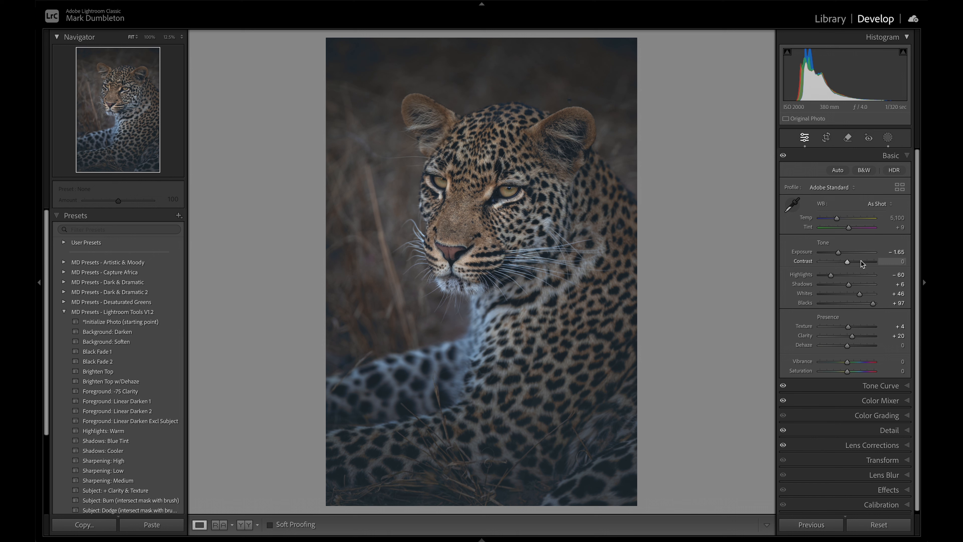
# Set the parametric tone curve to Lights +12, Darks −34 and Shadows +29, and set the photo's Saturation to −25
pyautogui.click(873, 383)
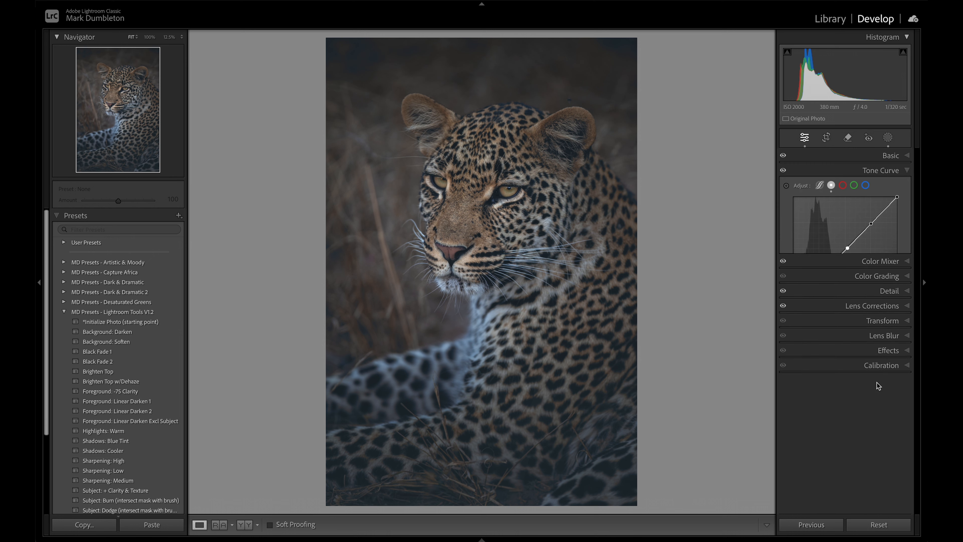
pyautogui.click(821, 187)
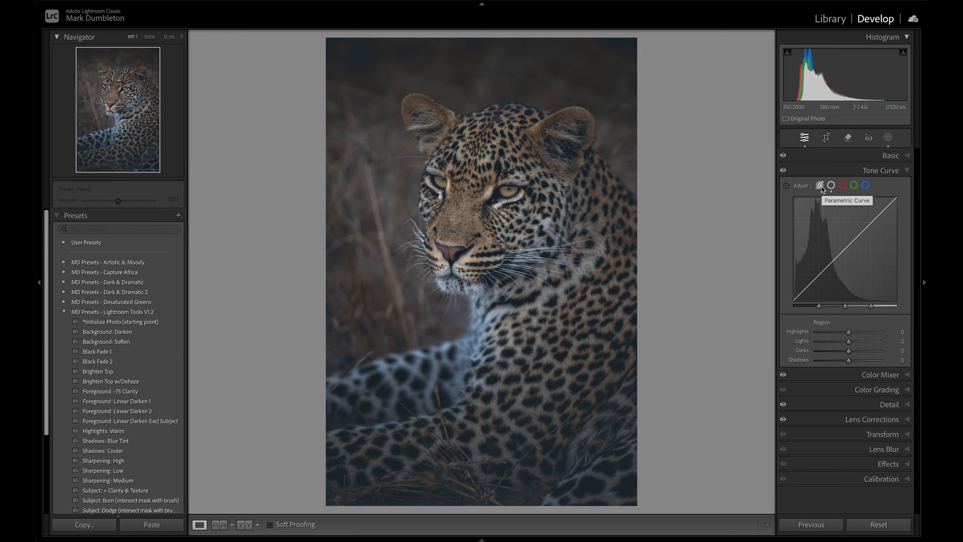
pyautogui.moveTo(846, 351); pyautogui.dragTo(854, 342)
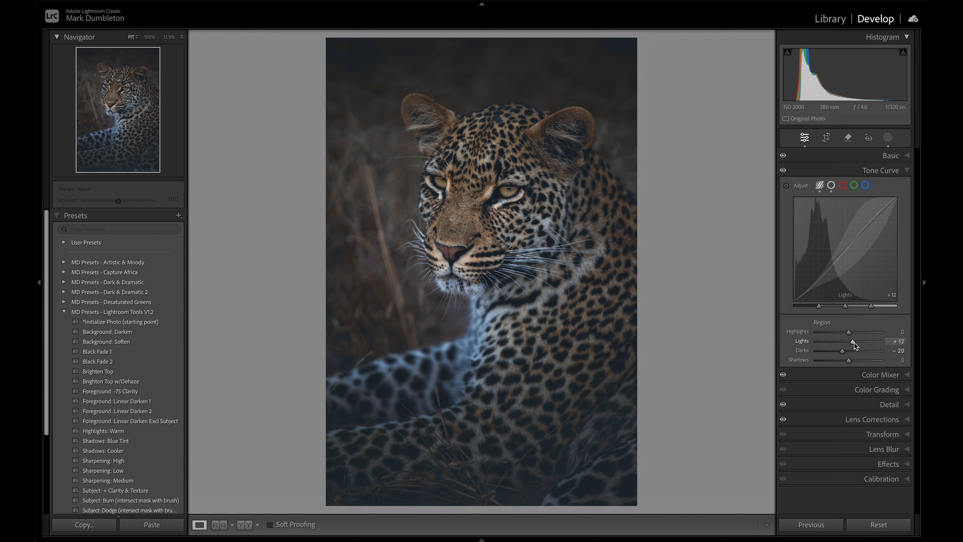
pyautogui.moveTo(849, 361)
pyautogui.mouseDown()
pyautogui.moveTo(839, 351)
pyautogui.moveTo(856, 362)
pyautogui.mouseUp()
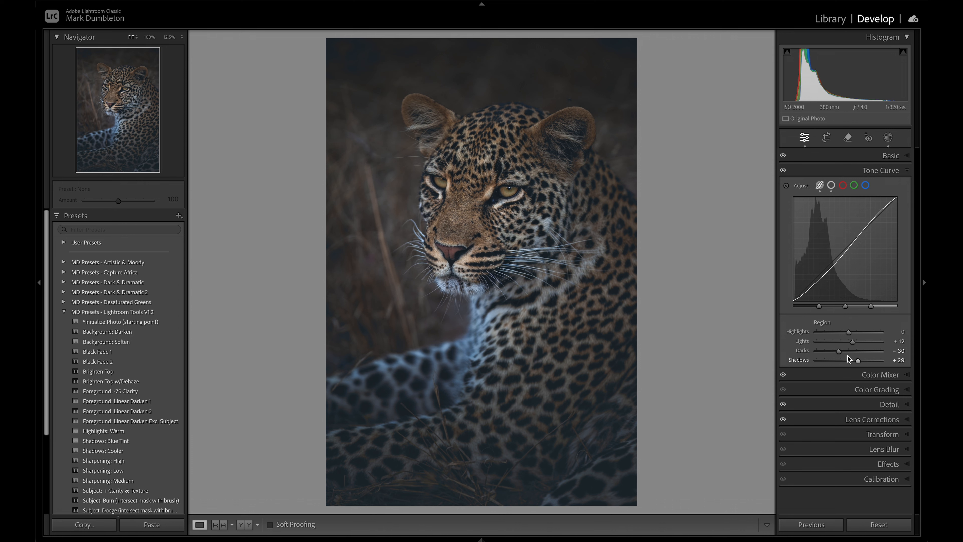
pyautogui.moveTo(839, 351); pyautogui.dragTo(836, 352)
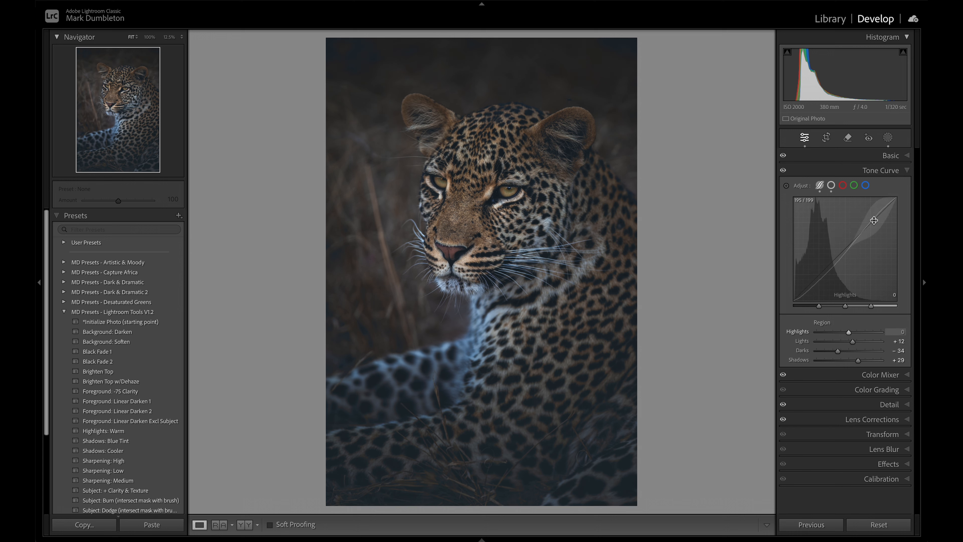
pyautogui.click(891, 157)
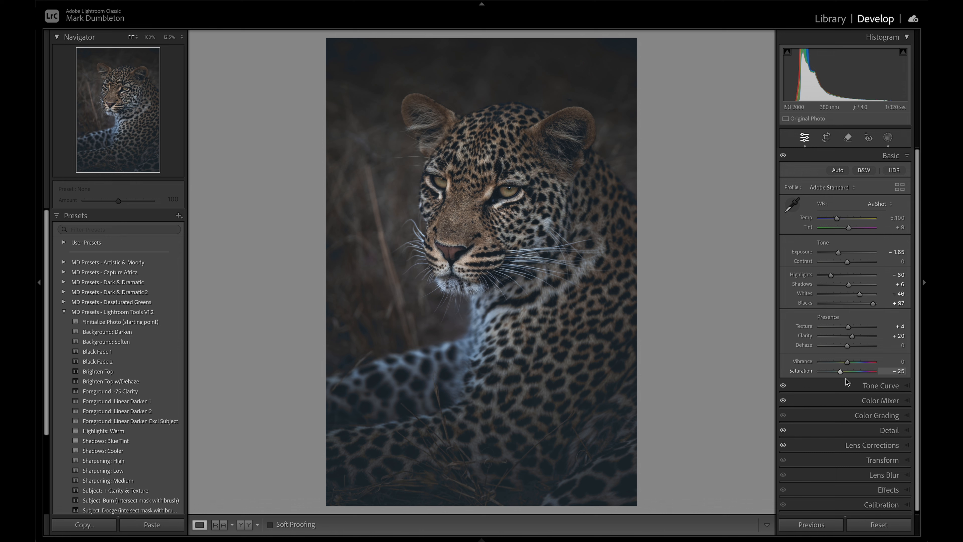
# Color grade the shadows blue at hue about 219 with Luminance −13 and Balance +50, and set the photo's Exposure to −1.40
pyautogui.click(876, 415)
pyautogui.moveTo(813, 346); pyautogui.dragTo(798, 355)
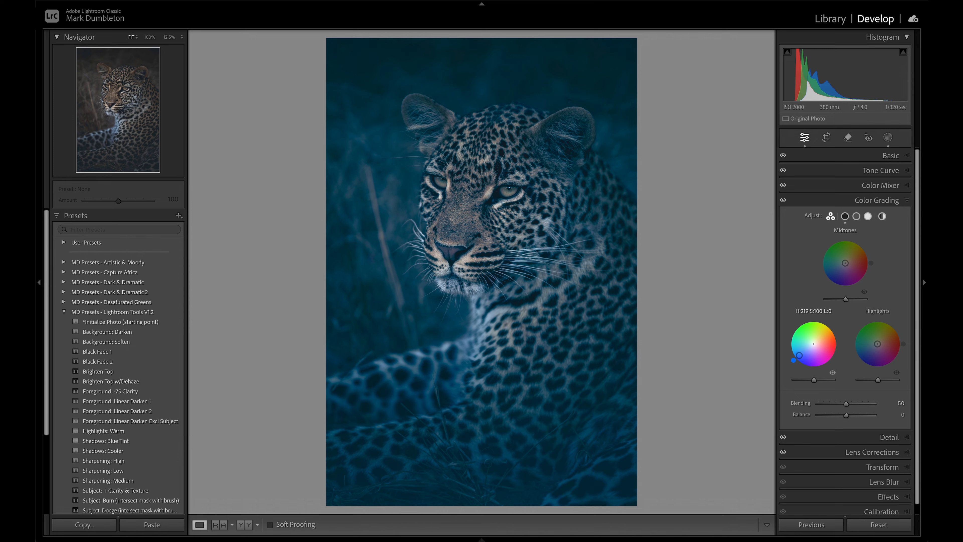
pyautogui.moveTo(800, 357); pyautogui.dragTo(811, 347)
pyautogui.moveTo(814, 381); pyautogui.dragTo(811, 383)
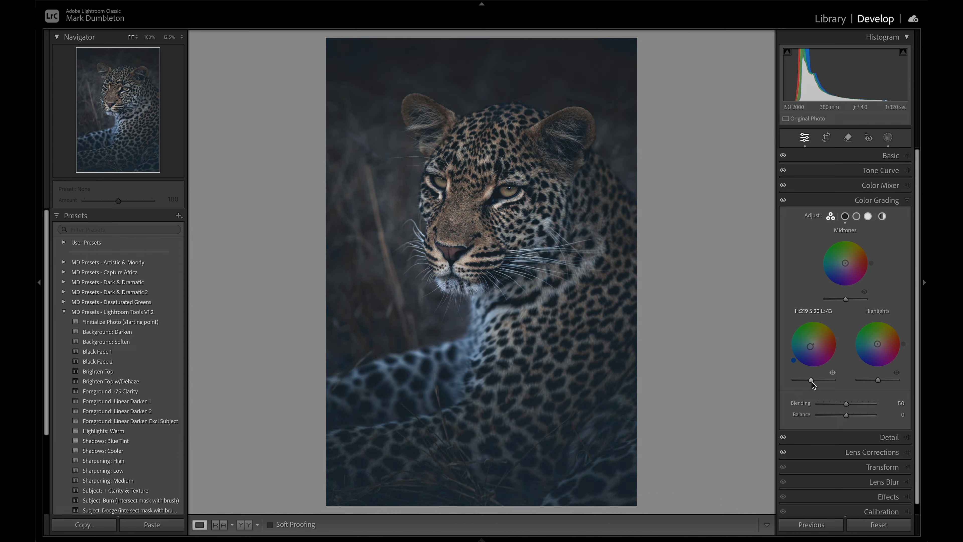
pyautogui.moveTo(846, 416); pyautogui.dragTo(860, 419)
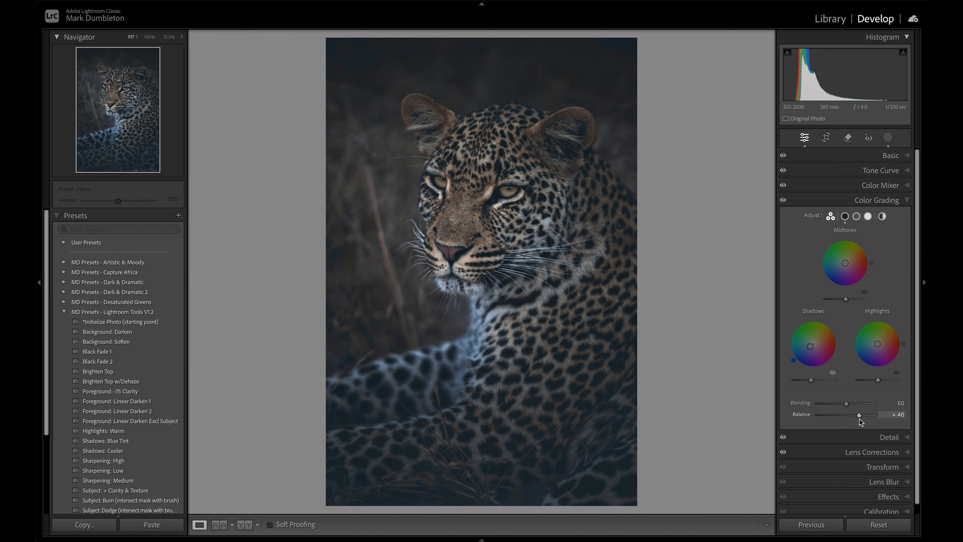
pyautogui.moveTo(810, 347); pyautogui.dragTo(808, 348)
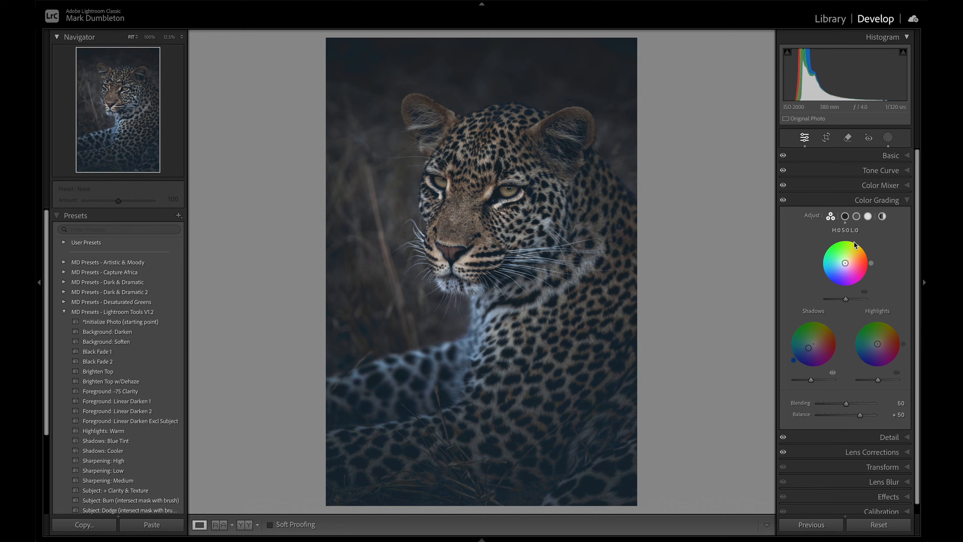
pyautogui.click(888, 155)
pyautogui.moveTo(838, 253); pyautogui.dragTo(839, 252)
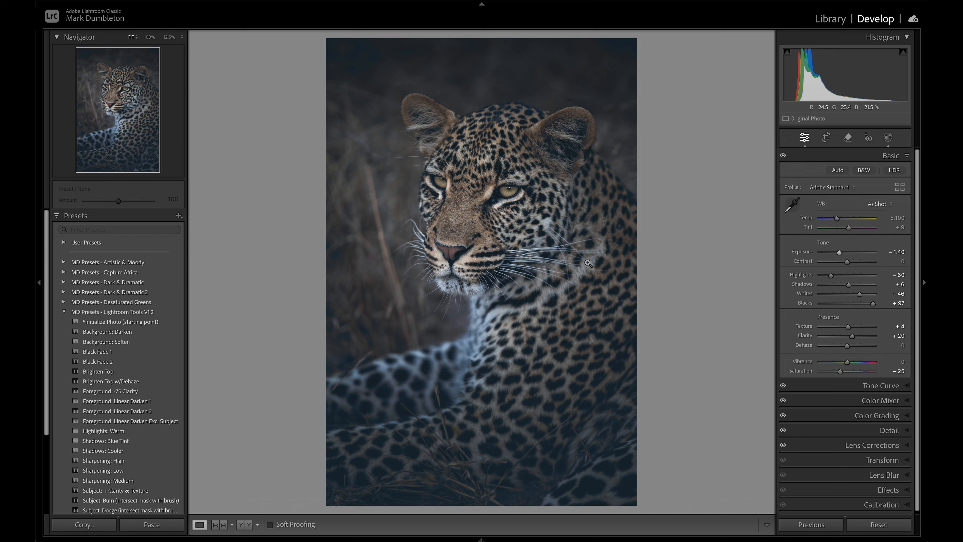
# Create a radial gradient mask with Feather 56 over the leopard's shoulder and back along the photo's right edge
pyautogui.click(888, 138)
pyautogui.click(792, 168)
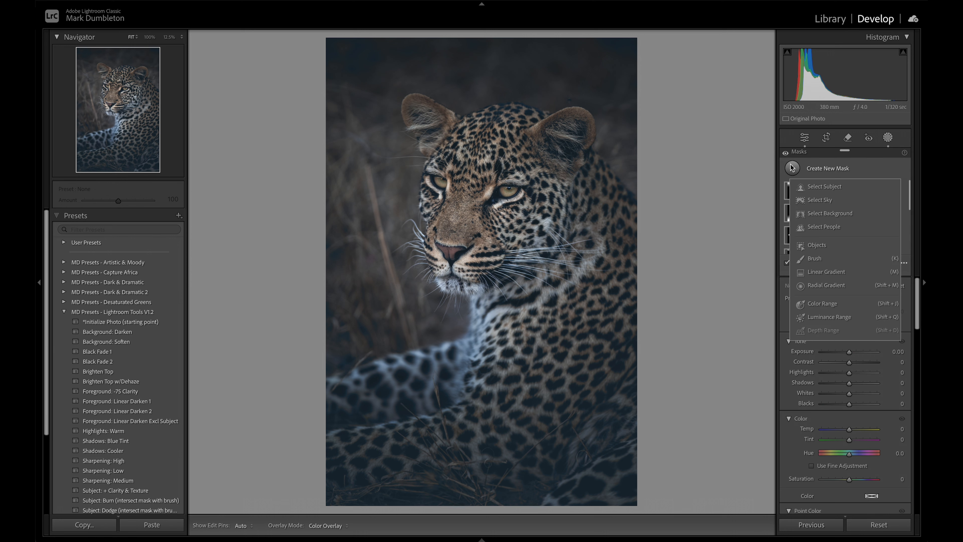
pyautogui.click(825, 285)
pyautogui.moveTo(720, 200); pyautogui.dragTo(571, 338)
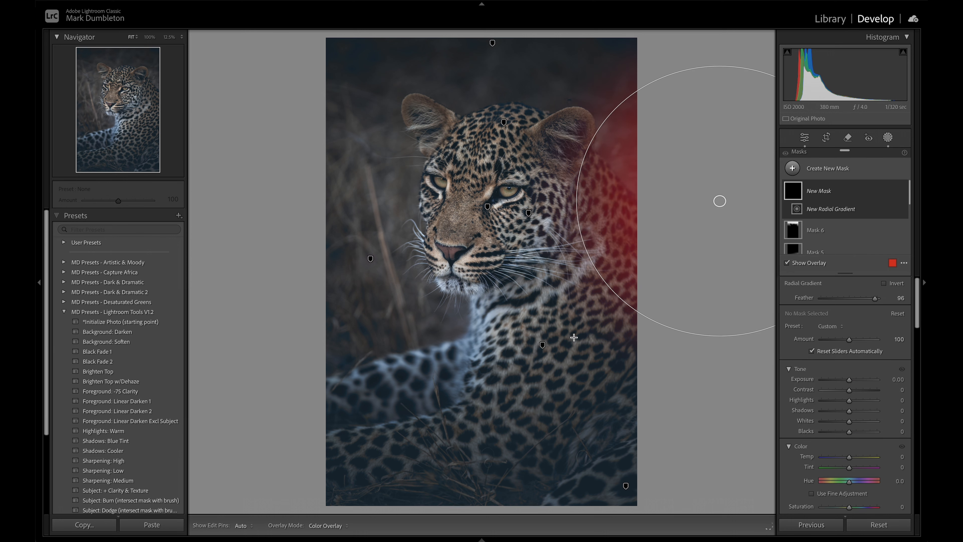
pyautogui.moveTo(719, 201); pyautogui.dragTo(682, 229)
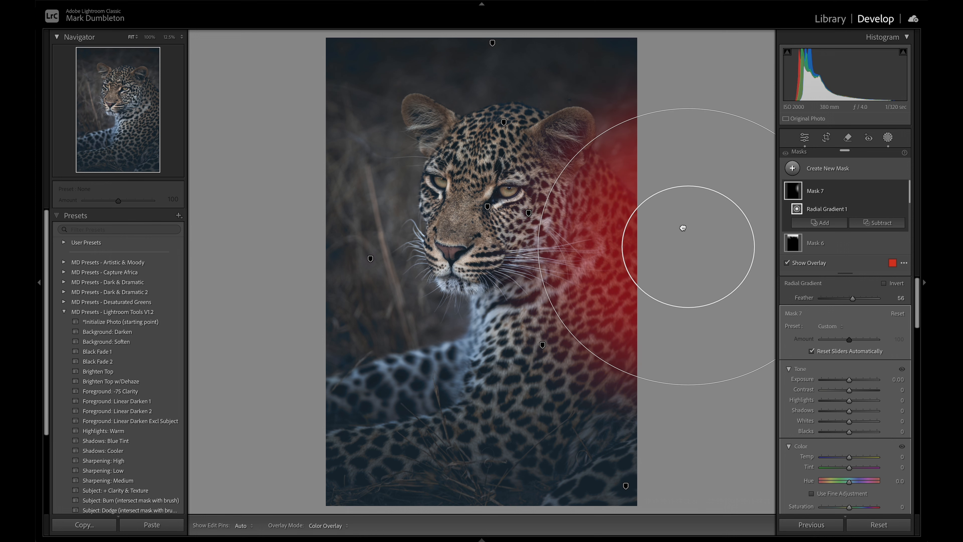
# Set the shoulder radial mask's Exposure to −0.71 and shift it slightly further onto the leopard's body
pyautogui.press('o')
pyautogui.moveTo(845, 380); pyautogui.dragTo(843, 381)
pyautogui.moveTo(687, 273); pyautogui.dragTo(677, 277)
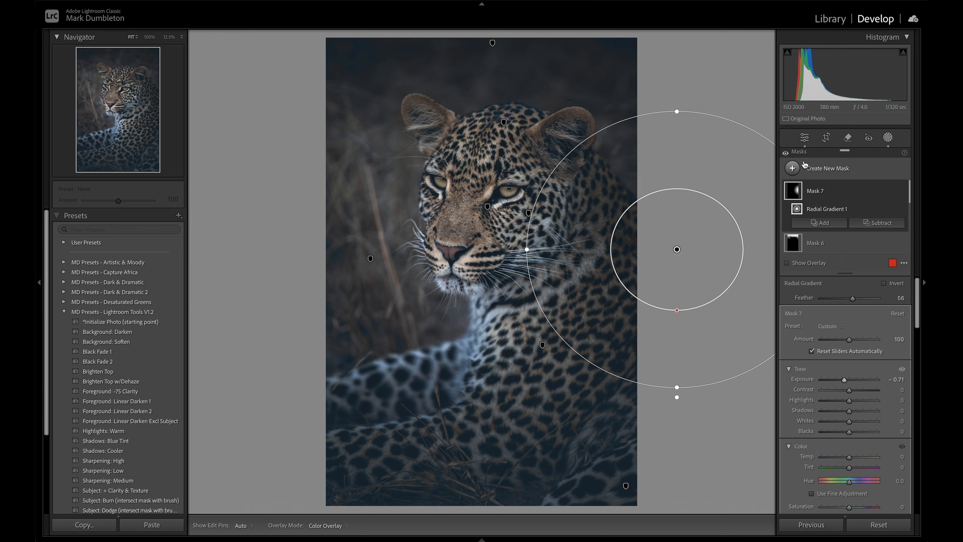
# Create a radial gradient mask with Feather 38 over the bright limb below the muzzle, tilting and moving it to follow the fur
pyautogui.click(811, 168)
pyautogui.click(830, 282)
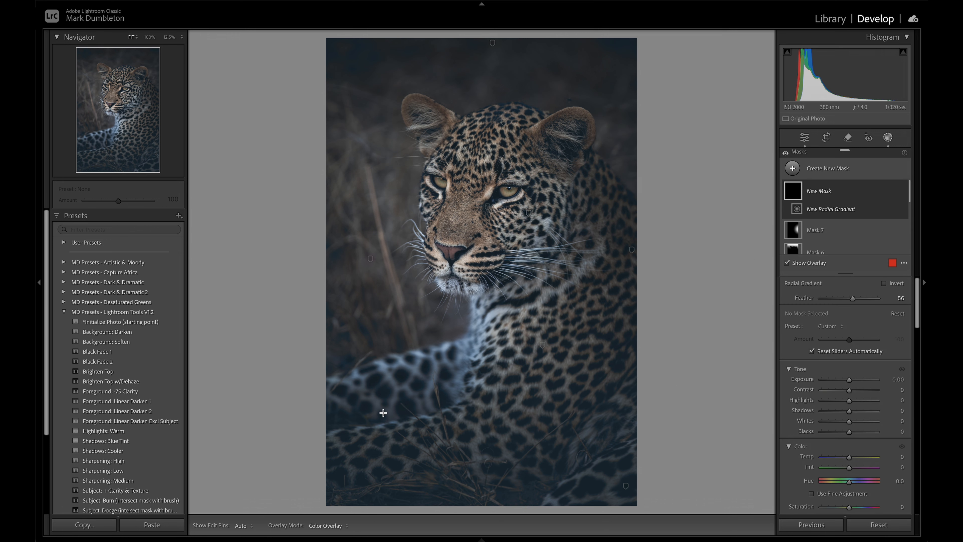
pyautogui.moveTo(398, 360); pyautogui.dragTo(462, 392)
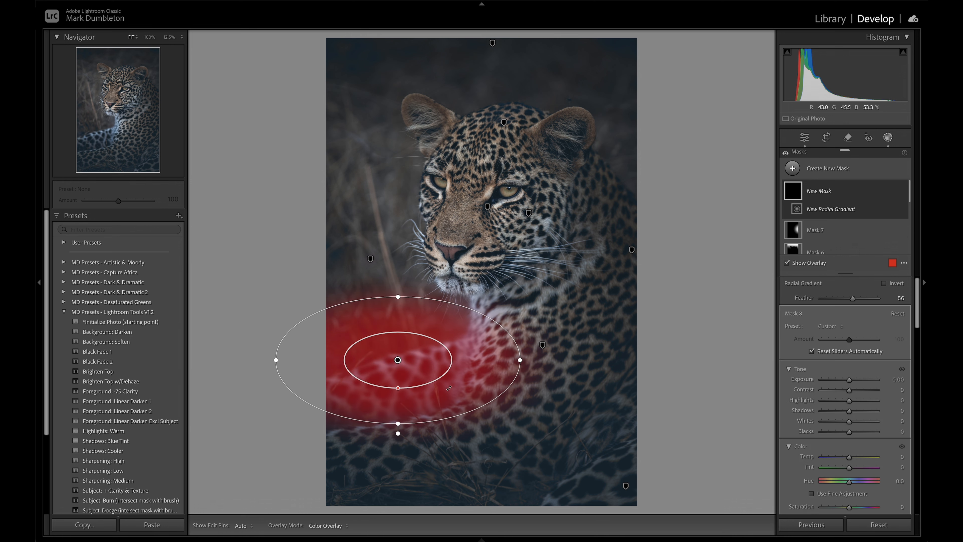
pyautogui.moveTo(398, 388); pyautogui.dragTo(422, 399)
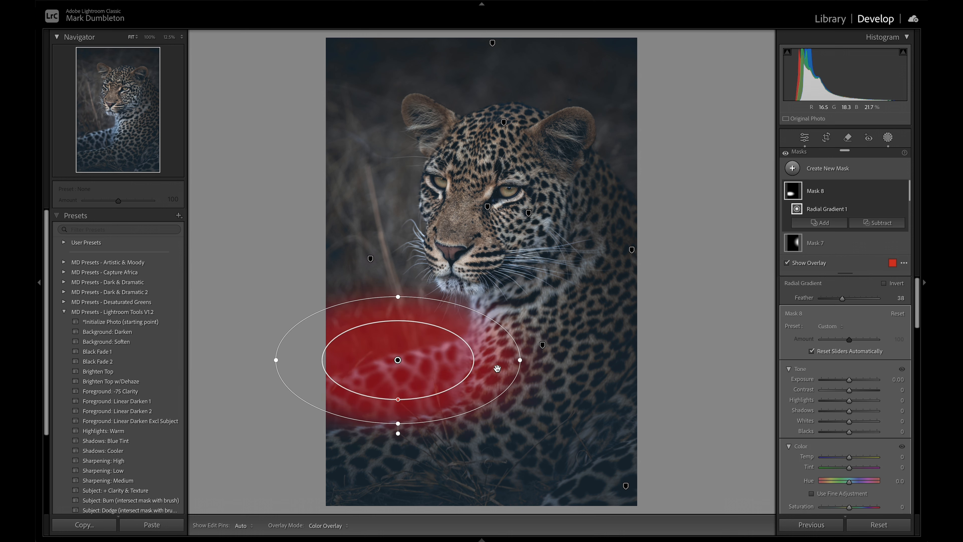
pyautogui.moveTo(526, 359); pyautogui.dragTo(523, 334)
pyautogui.moveTo(437, 358); pyautogui.dragTo(454, 357)
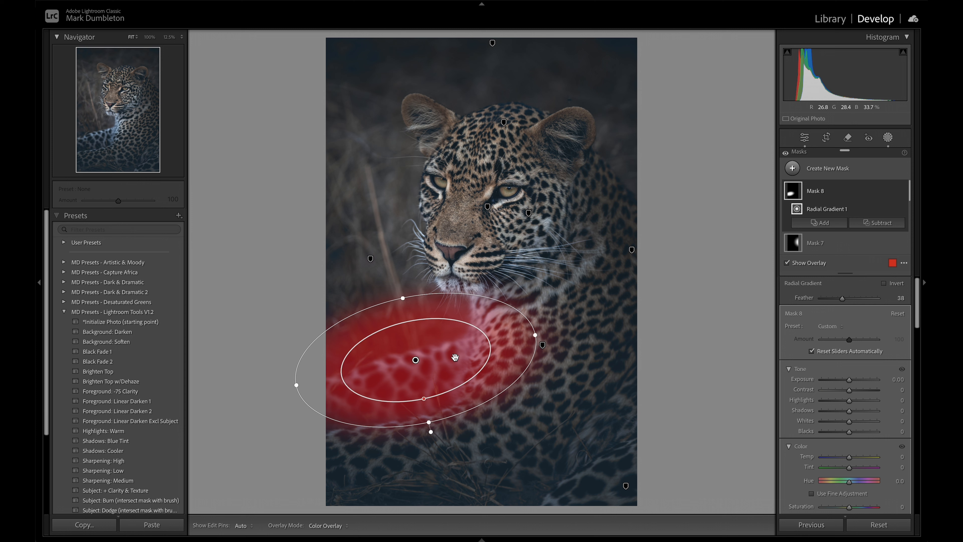
# Set the limb radial mask's Highlights to −78, Contrast to −65 and Exposure to −0.42, and reposition the ellipse over the bright fur
pyautogui.moveTo(849, 400); pyautogui.dragTo(836, 402)
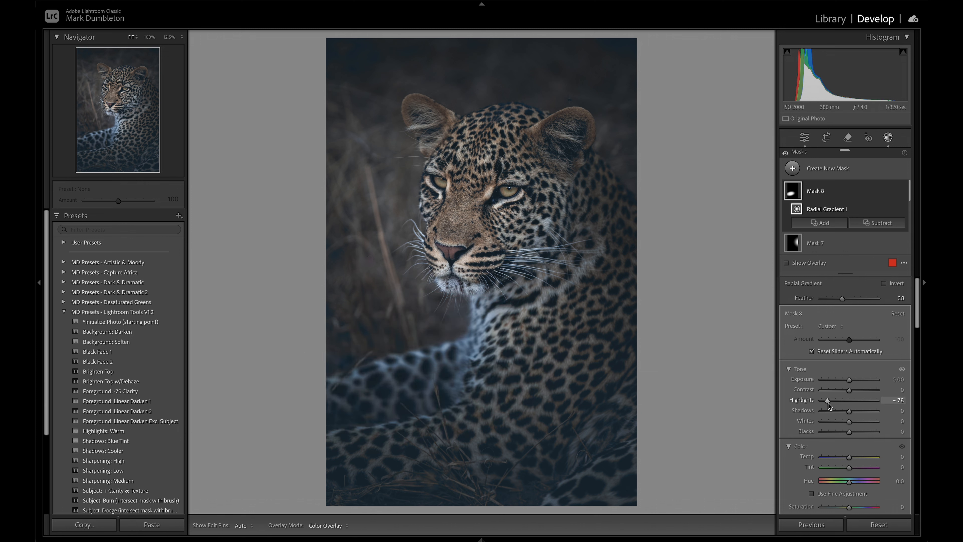
pyautogui.click(849, 379)
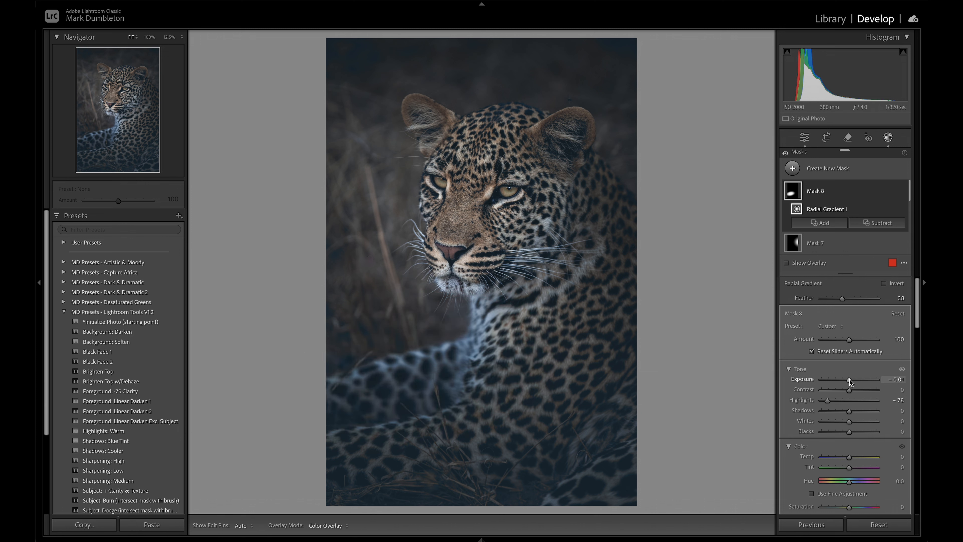
pyautogui.moveTo(413, 369); pyautogui.dragTo(392, 377)
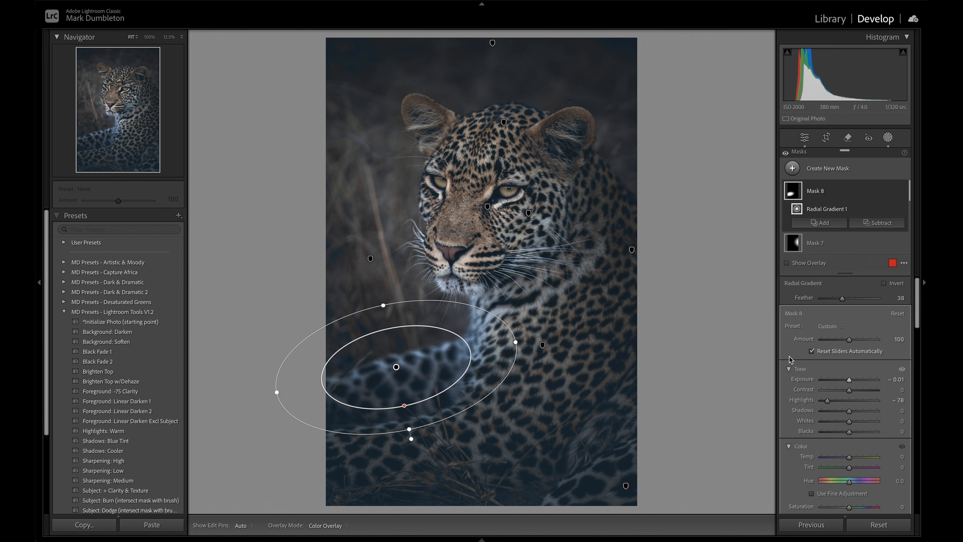
pyautogui.moveTo(846, 389)
pyautogui.mouseDown()
pyautogui.moveTo(831, 389)
pyautogui.moveTo(846, 380)
pyautogui.mouseUp()
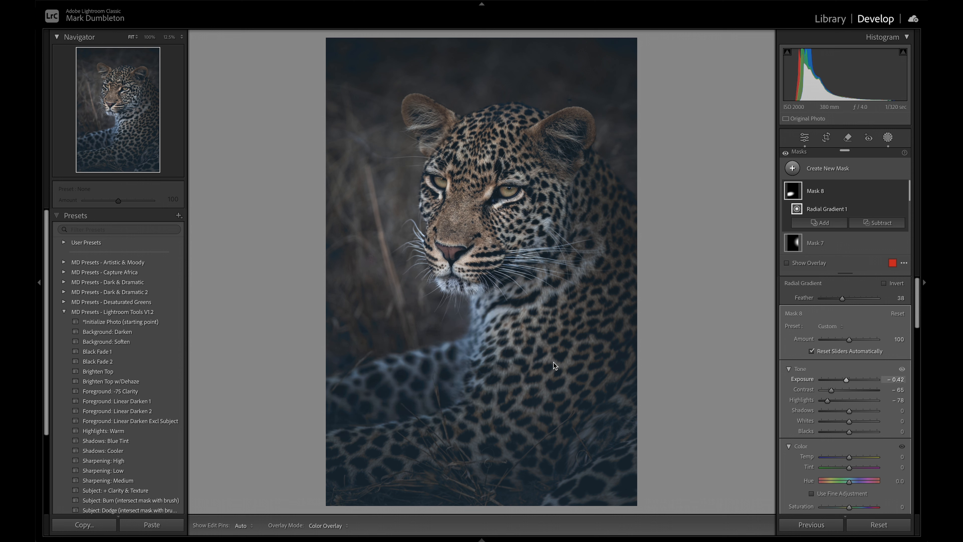
pyautogui.moveTo(425, 344); pyautogui.dragTo(448, 345)
# Create a brush mask with Exposure −0.87 and paint it over the leopard's cheek and the neck fur below the ear
pyautogui.click(792, 168)
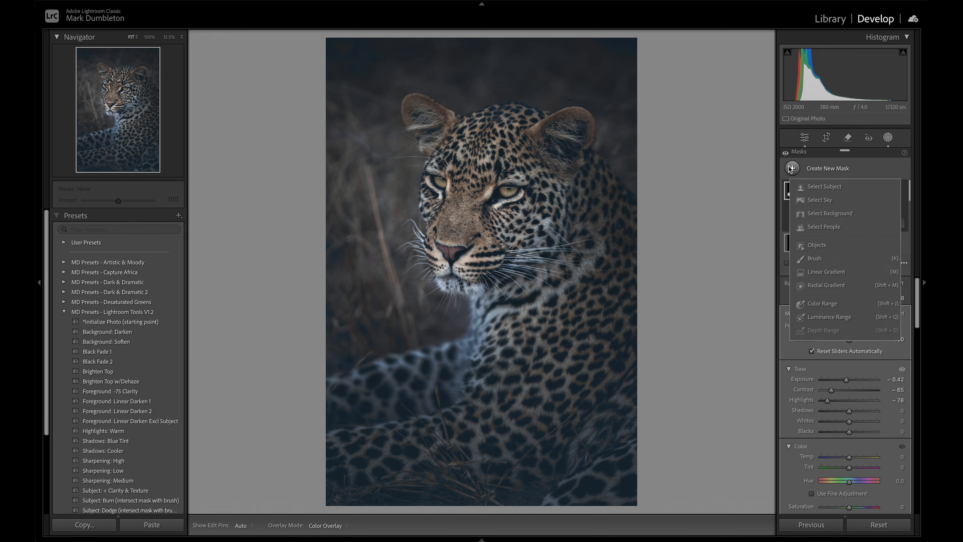
pyautogui.click(840, 260)
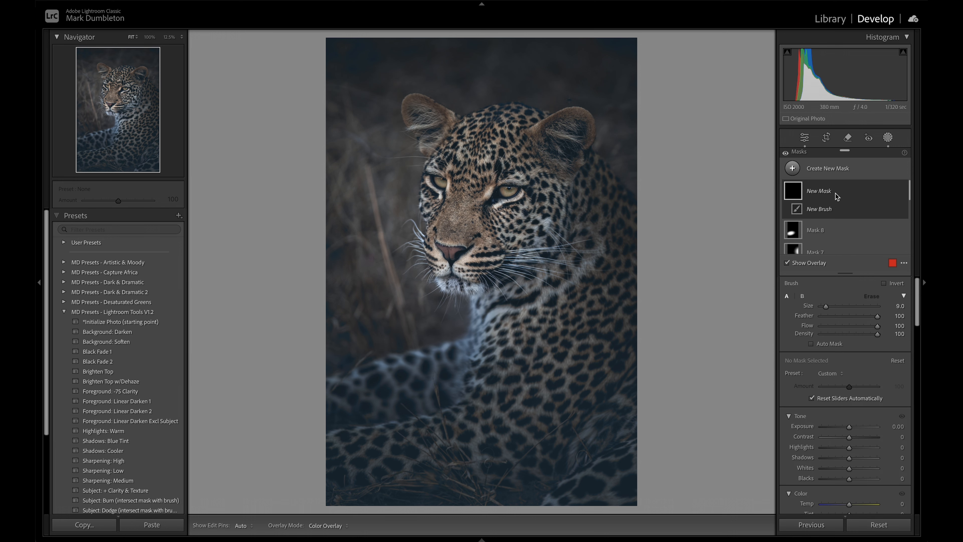
pyautogui.moveTo(849, 426); pyautogui.dragTo(842, 426)
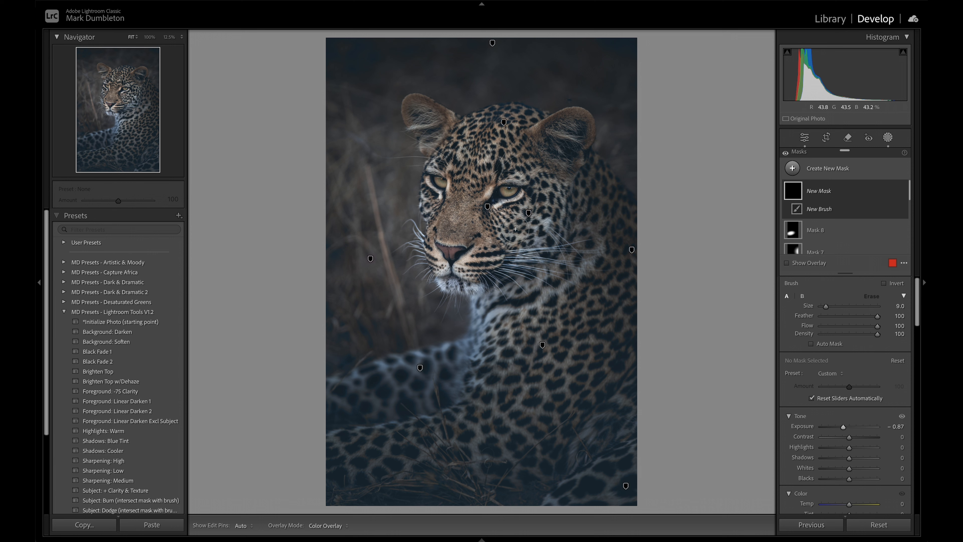
pyautogui.moveTo(520, 230)
pyautogui.mouseDown()
pyautogui.moveTo(511, 264)
pyautogui.moveTo(531, 237)
pyautogui.moveTo(530, 246)
pyautogui.moveTo(499, 267)
pyautogui.moveTo(560, 218)
pyautogui.mouseUp()
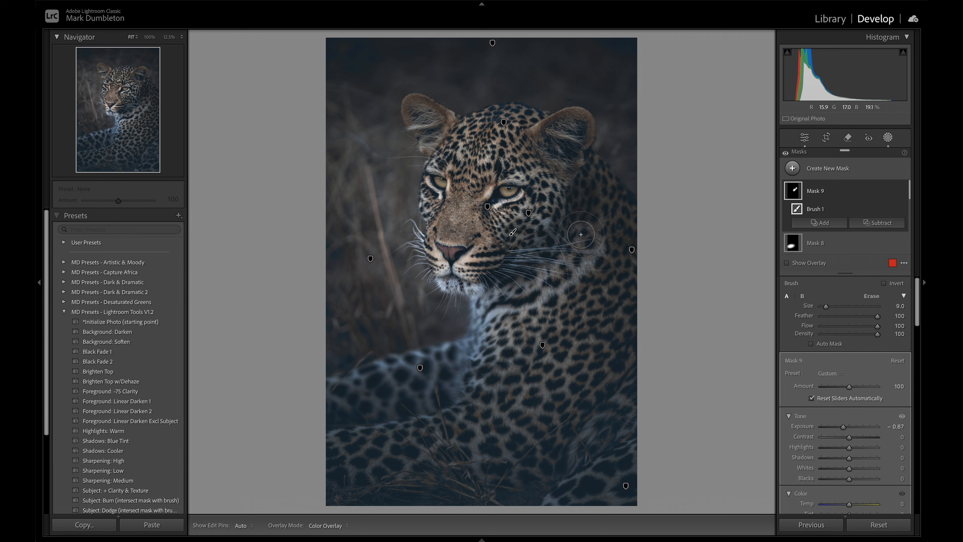
pyautogui.press('h')
pyautogui.moveTo(610, 205)
pyautogui.mouseDown()
pyautogui.moveTo(556, 278)
pyautogui.moveTo(608, 241)
pyautogui.moveTo(586, 254)
pyautogui.moveTo(595, 245)
pyautogui.moveTo(587, 205)
pyautogui.moveTo(560, 229)
pyautogui.moveTo(573, 192)
pyautogui.moveTo(559, 205)
pyautogui.moveTo(528, 219)
pyautogui.mouseUp()
pyautogui.press('h')
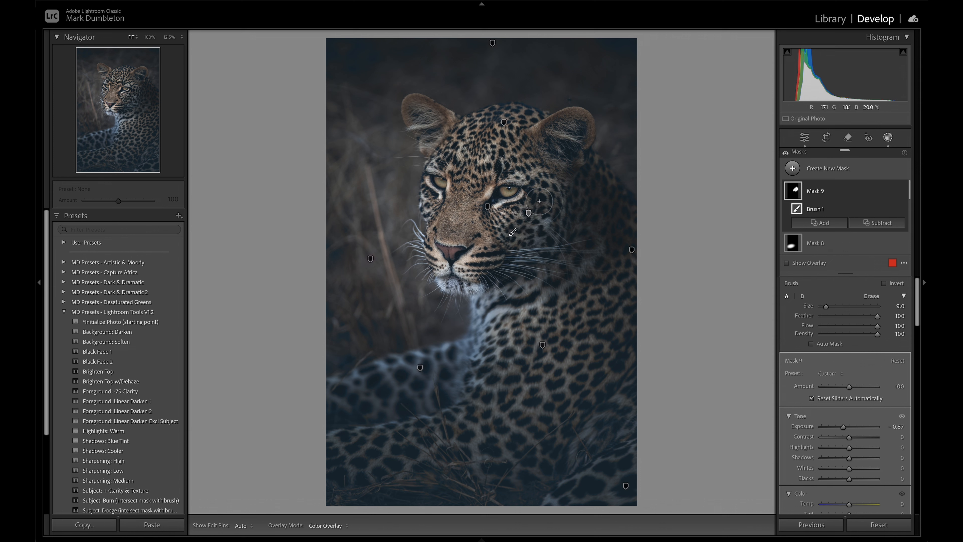
# Extend the brush mask over the chest fur and the bright limb, and set its Exposure to −0.44
pyautogui.moveTo(495, 290)
pyautogui.mouseDown()
pyautogui.moveTo(492, 310)
pyautogui.moveTo(523, 299)
pyautogui.mouseUp()
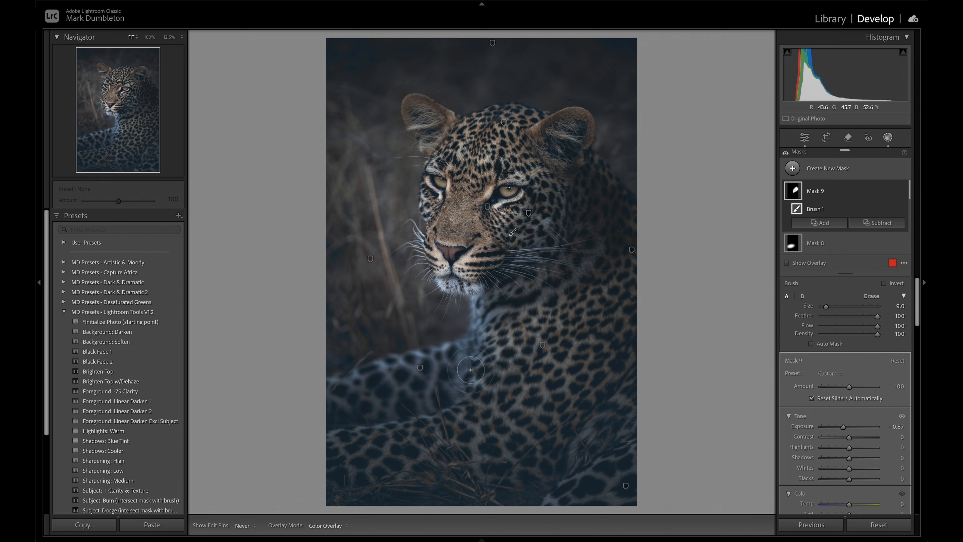
pyautogui.press('h')
pyautogui.moveTo(428, 414); pyautogui.dragTo(352, 442)
pyautogui.moveTo(479, 431); pyautogui.dragTo(420, 469)
pyautogui.moveTo(459, 367); pyautogui.dragTo(333, 383)
pyautogui.moveTo(485, 308)
pyautogui.mouseDown()
pyautogui.moveTo(451, 356)
pyautogui.moveTo(383, 364)
pyautogui.mouseUp()
pyautogui.moveTo(844, 428); pyautogui.dragTo(846, 428)
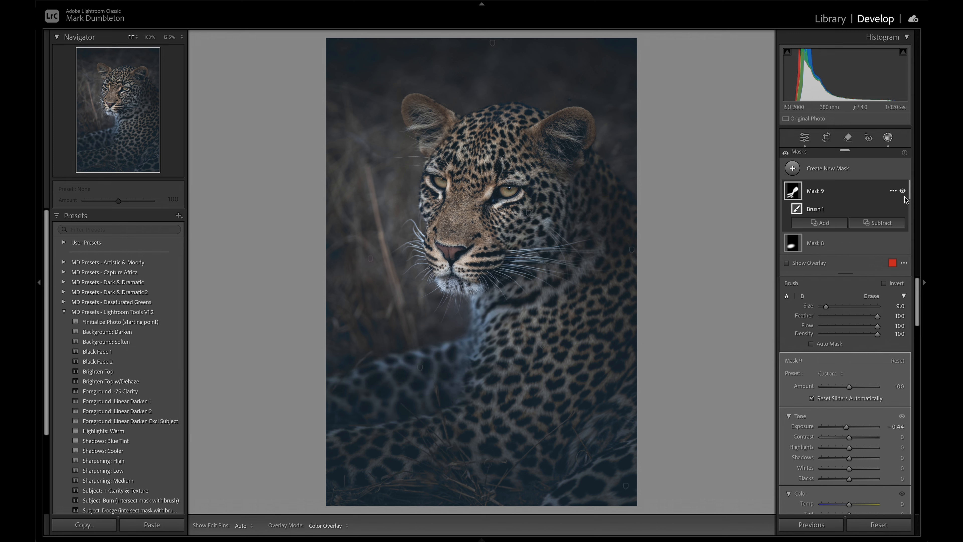
# Compare the photo with and without the new brush mask by toggling its visibility repeatedly
pyautogui.click(903, 191)
pyautogui.click(904, 191)
pyautogui.click(903, 191)
pyautogui.click(903, 191)
pyautogui.click(904, 191)
pyautogui.click(904, 191)
pyautogui.click(903, 191)
pyautogui.click(903, 191)
# Subtract the cheek area beside the nose and under the eye from the brush mask with a brush
pyautogui.click(885, 223)
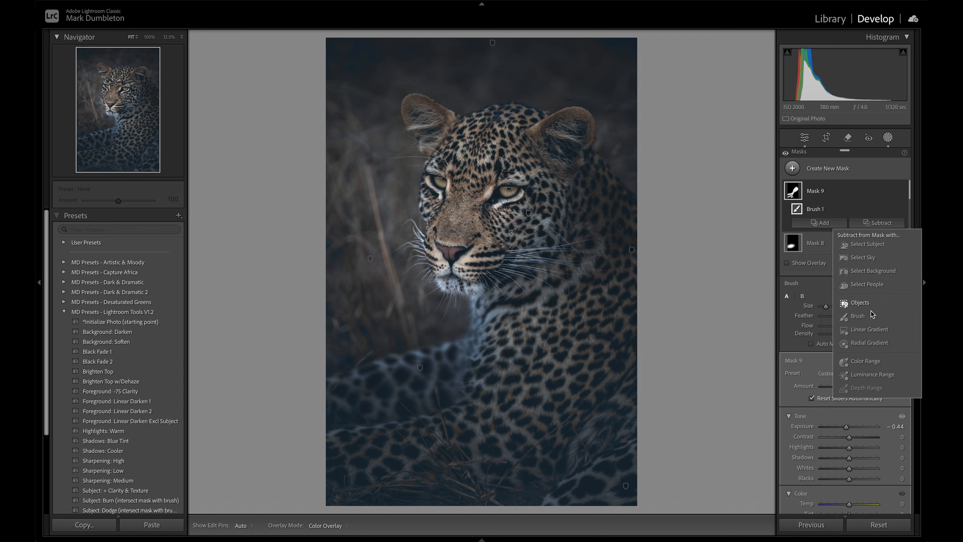
pyautogui.click(860, 316)
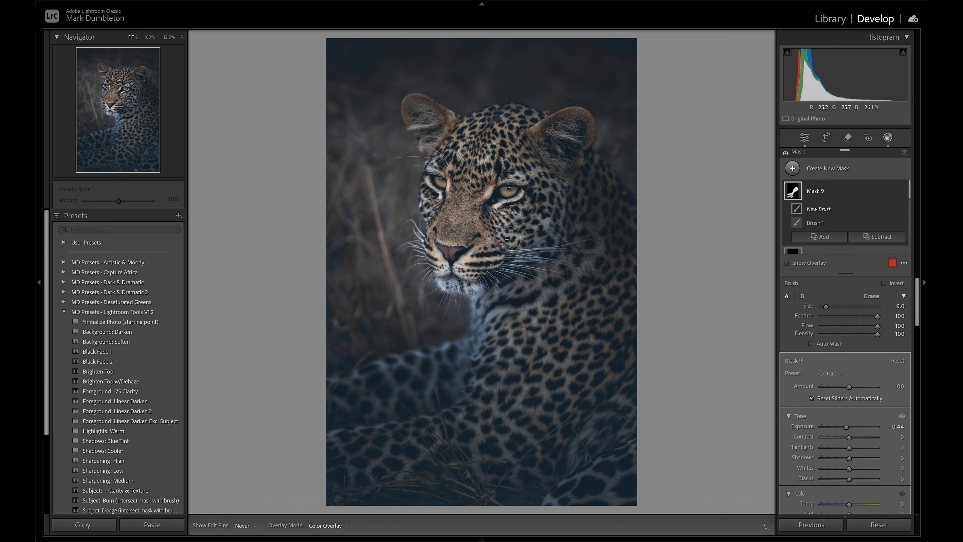
pyautogui.moveTo(500, 230); pyautogui.dragTo(531, 204)
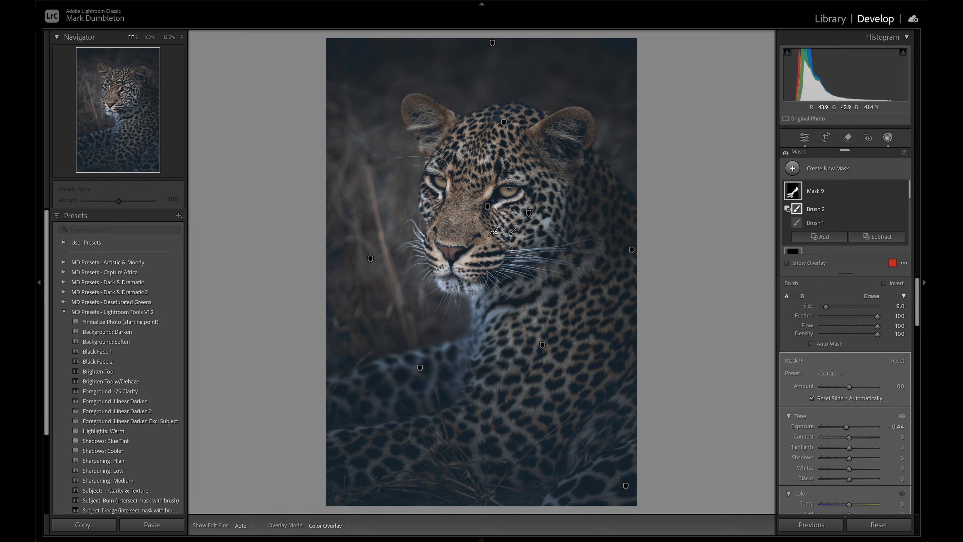
# Set the photo's overall Highlights to −73 and Shadows to +22
pyautogui.click(888, 138)
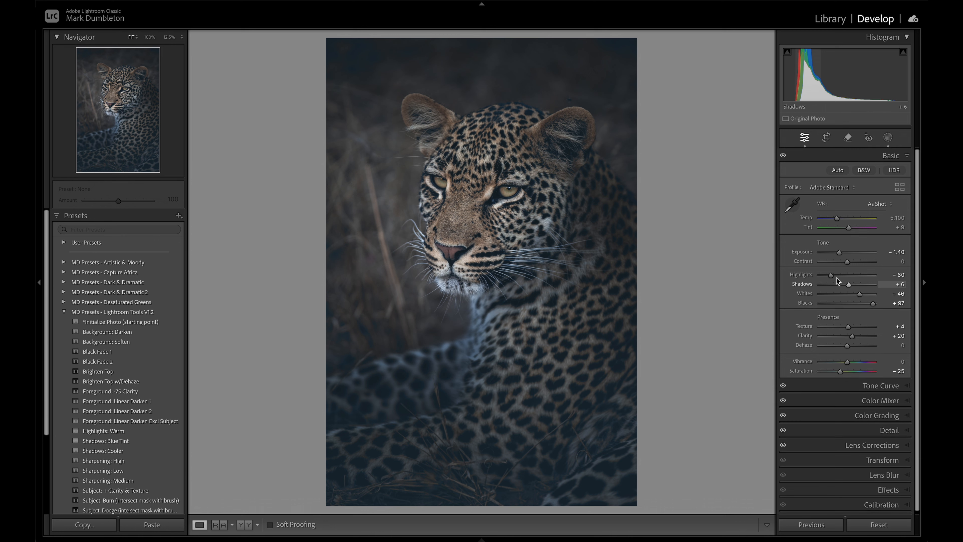
pyautogui.moveTo(826, 276); pyautogui.dragTo(823, 277)
# Create another brush mask for the muzzle with Exposure −0.67 and brush size 17
pyautogui.click(572, 216)
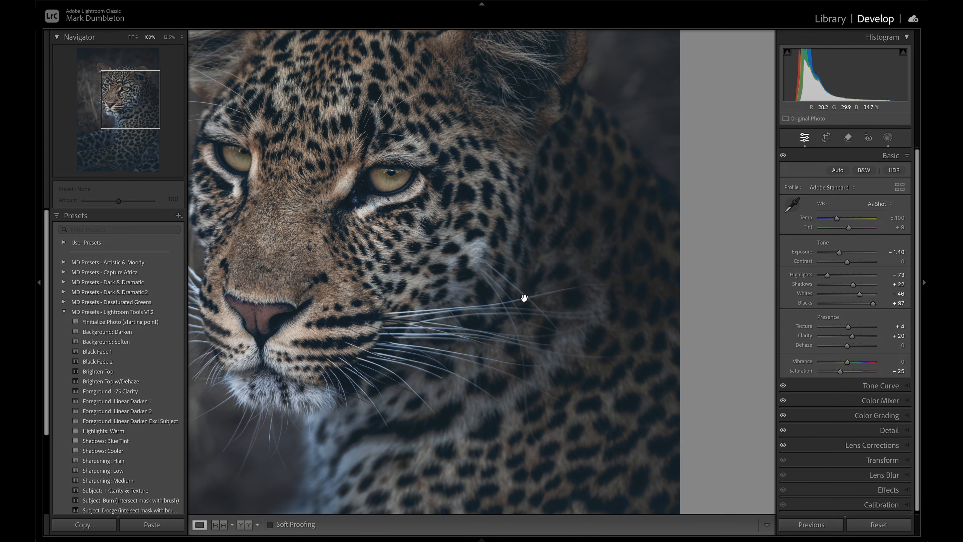
pyautogui.moveTo(364, 295); pyautogui.dragTo(550, 226)
pyautogui.click(888, 138)
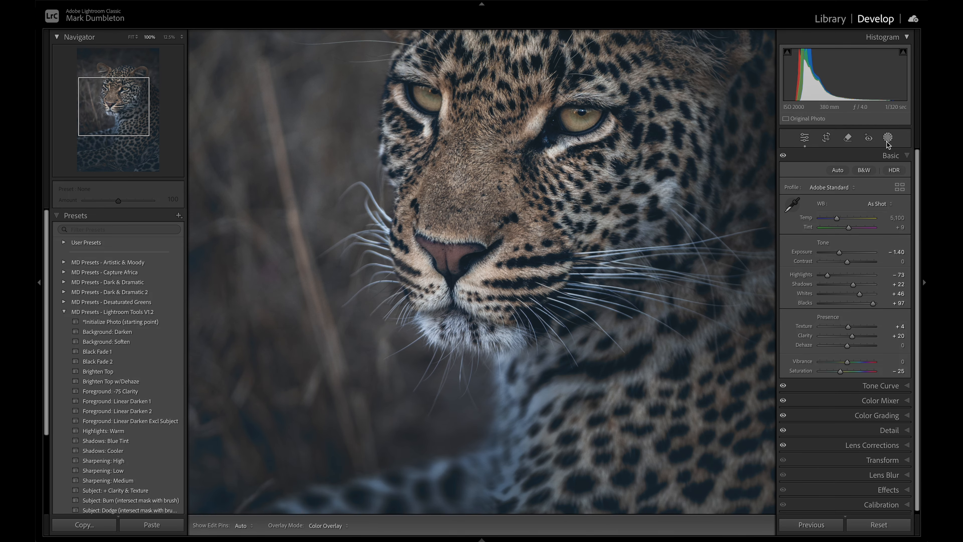
pyautogui.click(793, 168)
pyautogui.click(829, 263)
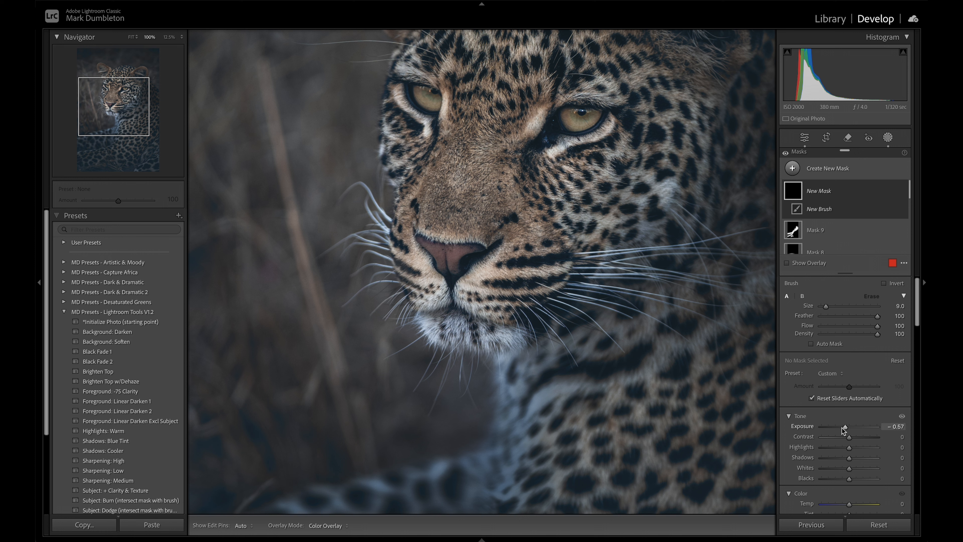
pyautogui.scroll(5, 460, 310)
# Paint the new brush mask over the leopard's chin, nose and muzzle up toward the cheek
pyautogui.moveTo(460, 310)
pyautogui.mouseDown()
pyautogui.moveTo(447, 305)
pyautogui.moveTo(477, 305)
pyautogui.moveTo(495, 274)
pyautogui.moveTo(504, 312)
pyautogui.moveTo(489, 308)
pyautogui.mouseUp()
pyautogui.moveTo(416, 264); pyautogui.dragTo(441, 259)
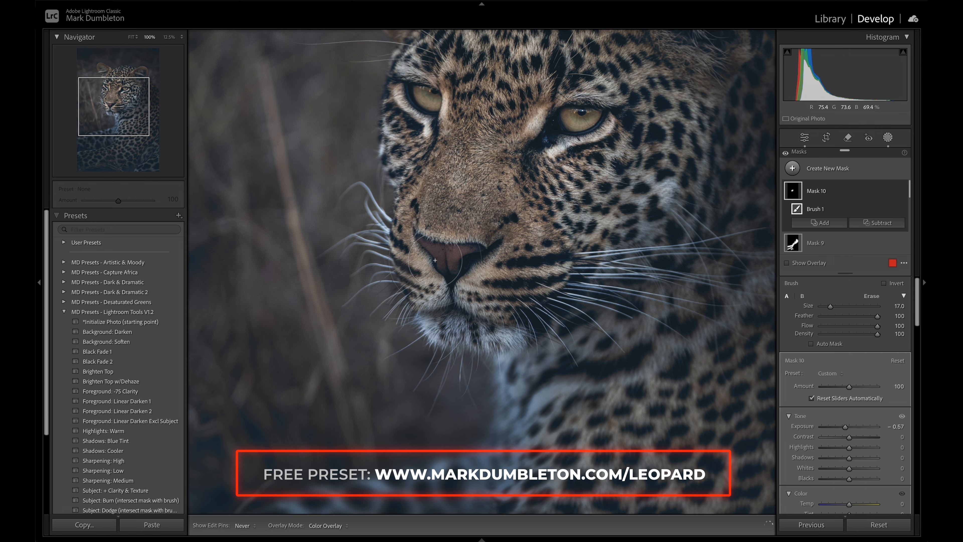
pyautogui.press('h')
pyautogui.moveTo(675, 193)
pyautogui.mouseDown()
pyautogui.moveTo(580, 247)
pyautogui.moveTo(536, 220)
pyautogui.mouseUp()
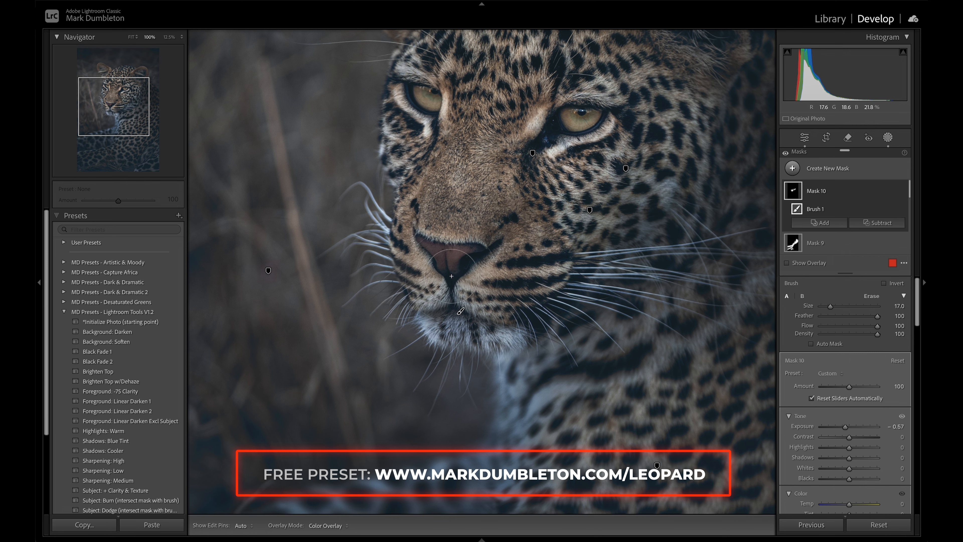
pyautogui.press('z')
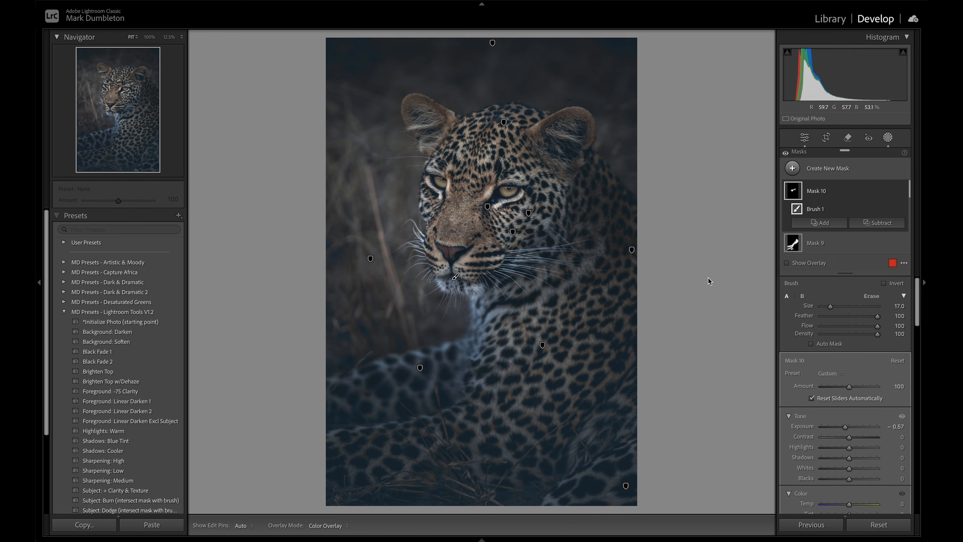
# Set the Exposure of the inverted radial mask surrounding the leopard's face to −0.43
pyautogui.click(891, 139)
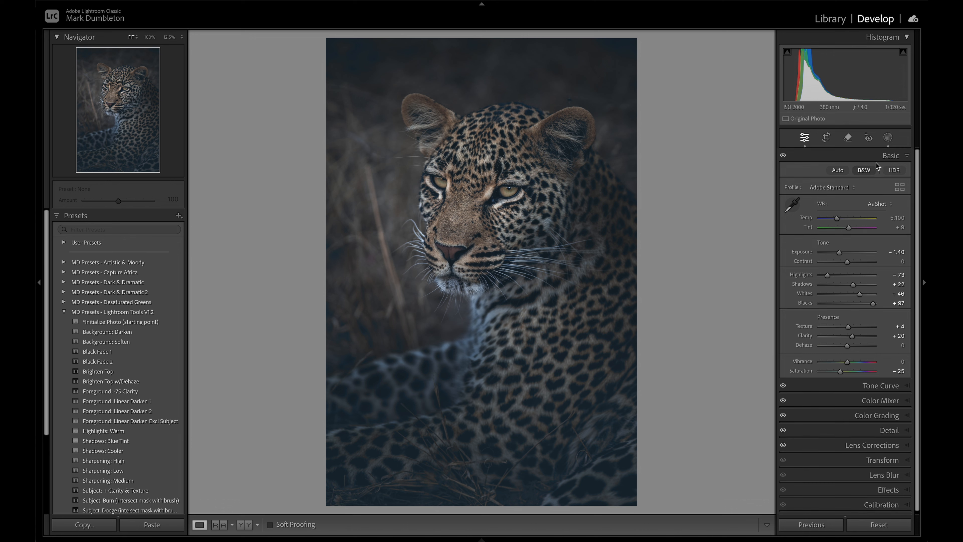
pyautogui.click(887, 138)
pyautogui.click(824, 243)
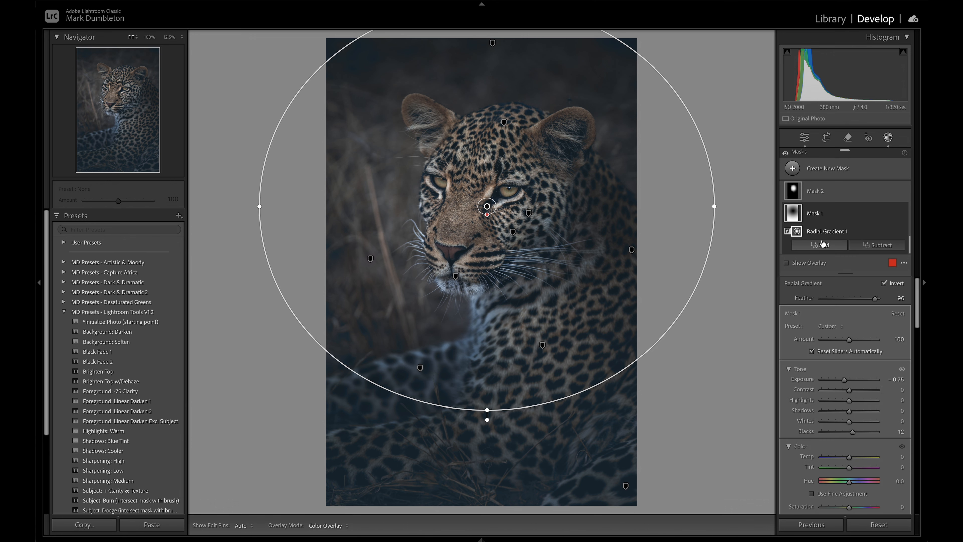
pyautogui.moveTo(845, 380); pyautogui.dragTo(846, 381)
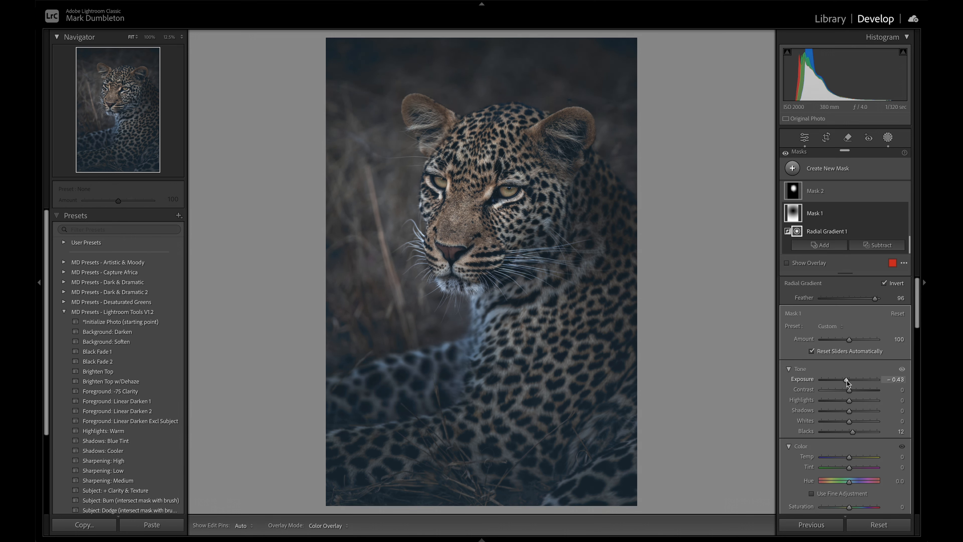
# Set the overall Exposure to −1.35, Contrast to +36 and Blacks to +100, and the tone curve's Shadows to +53
pyautogui.click(888, 138)
pyautogui.moveTo(839, 252)
pyautogui.mouseDown()
pyautogui.moveTo(856, 264)
pyautogui.moveTo(840, 253)
pyautogui.mouseUp()
pyautogui.moveTo(874, 305); pyautogui.dragTo(907, 307)
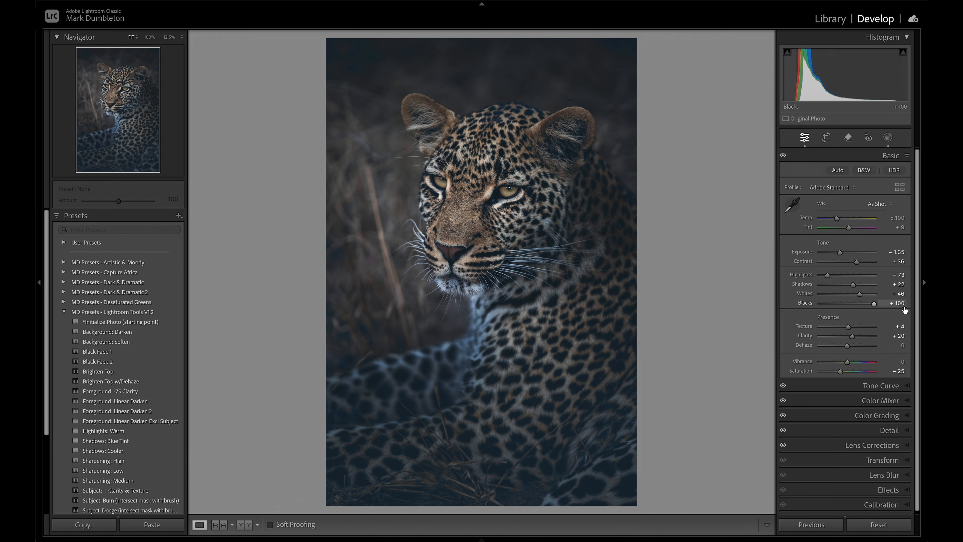
pyautogui.click(883, 387)
pyautogui.moveTo(853, 360); pyautogui.dragTo(866, 361)
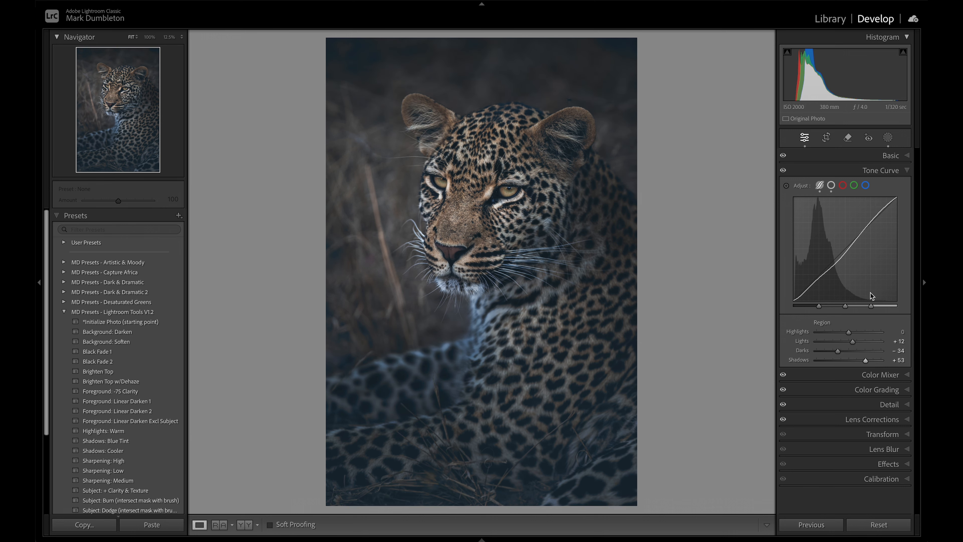
# Create a radial gradient mask with Feather 96 over the grassy background in front of the leopard's face and subtract the subject from it
pyautogui.click(888, 137)
pyautogui.click(794, 168)
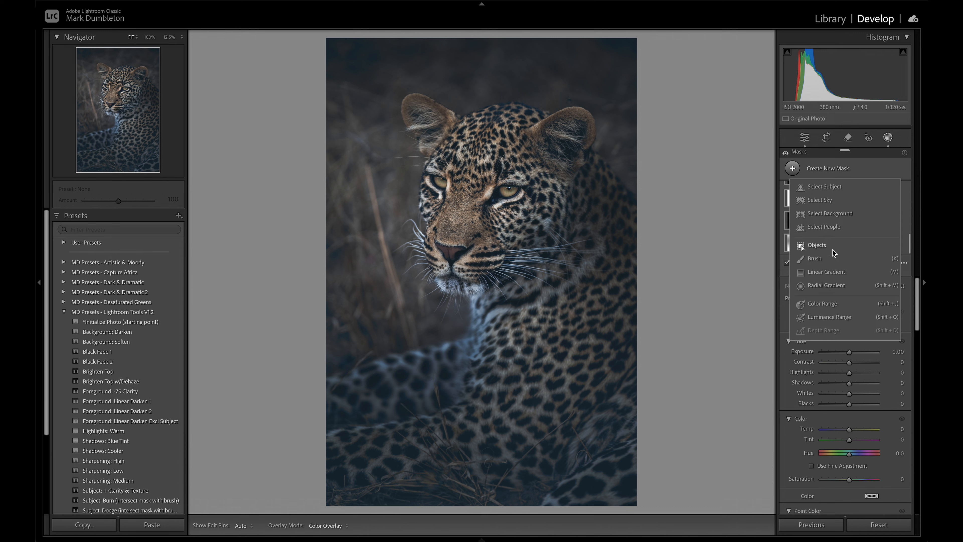
pyautogui.click(833, 288)
pyautogui.moveTo(224, 151); pyautogui.dragTo(454, 355)
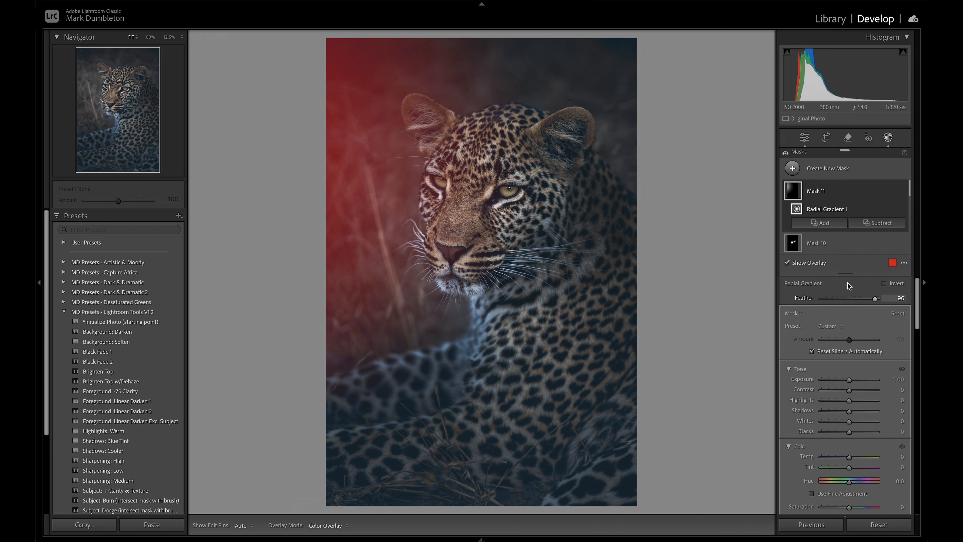
pyautogui.click(877, 223)
pyautogui.click(871, 243)
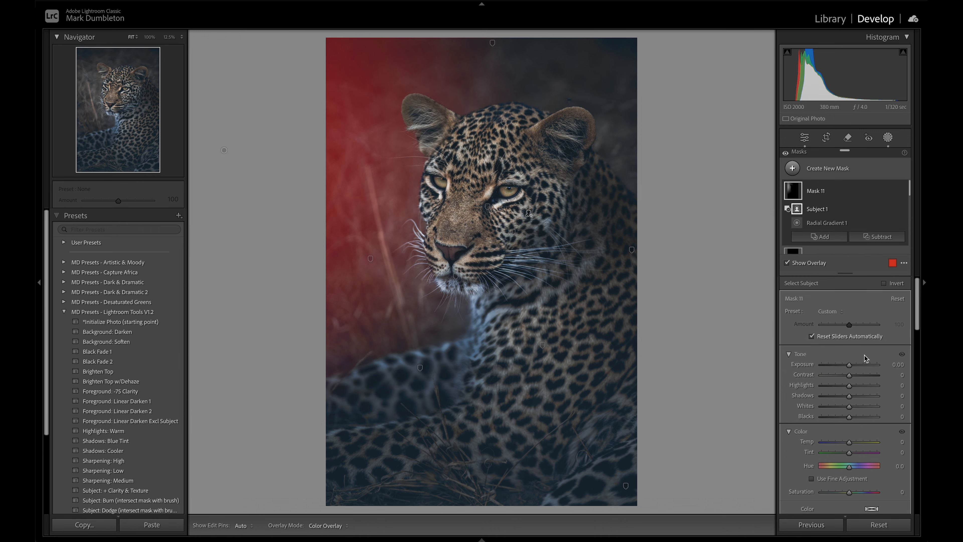
pyautogui.press('o')
# Set the background radial mask's Exposure to 0.35, Blacks to 27, Dehaze to −27 and Temp to 21
pyautogui.moveTo(850, 364); pyautogui.dragTo(851, 365)
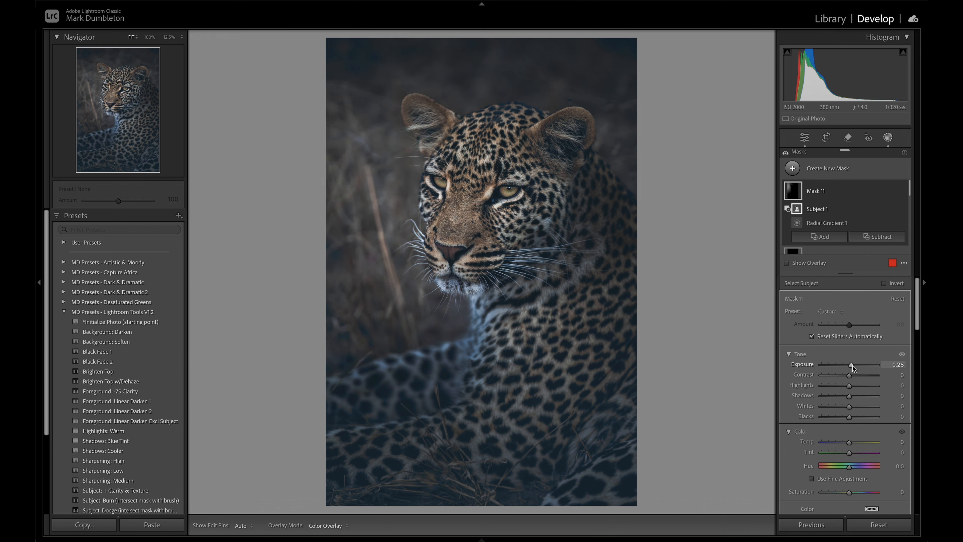
pyautogui.moveTo(850, 418); pyautogui.dragTo(857, 419)
pyautogui.scroll(-10, 857, 419)
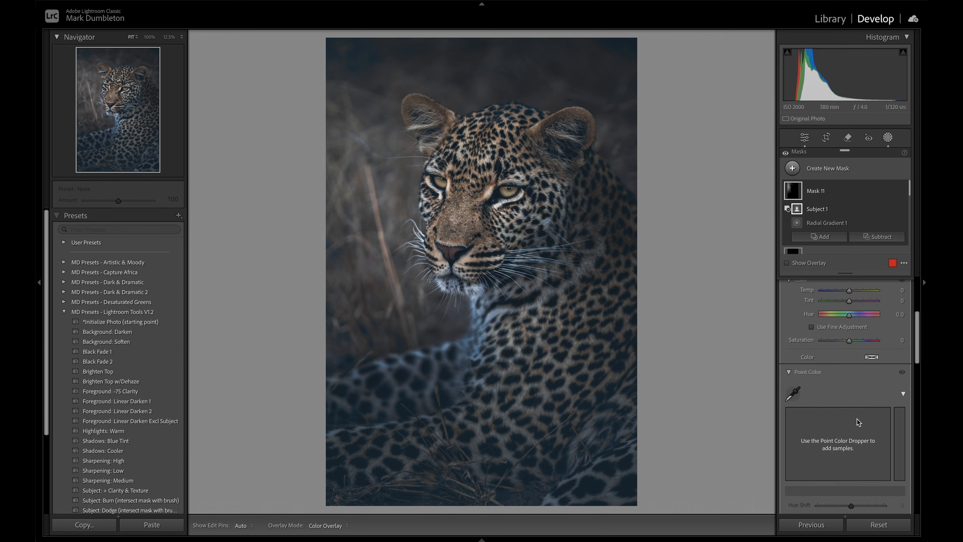
pyautogui.scroll(-3, 856, 419)
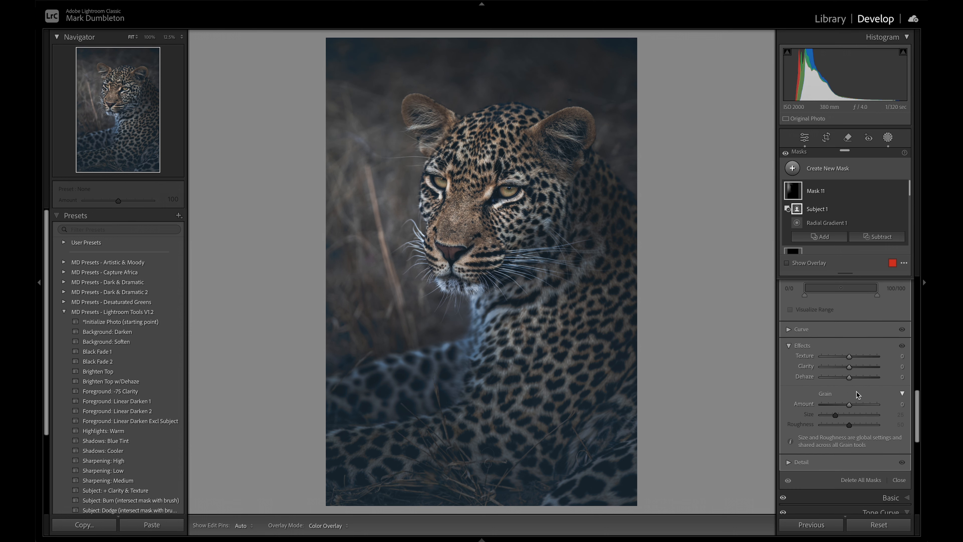
pyautogui.moveTo(849, 379); pyautogui.dragTo(843, 380)
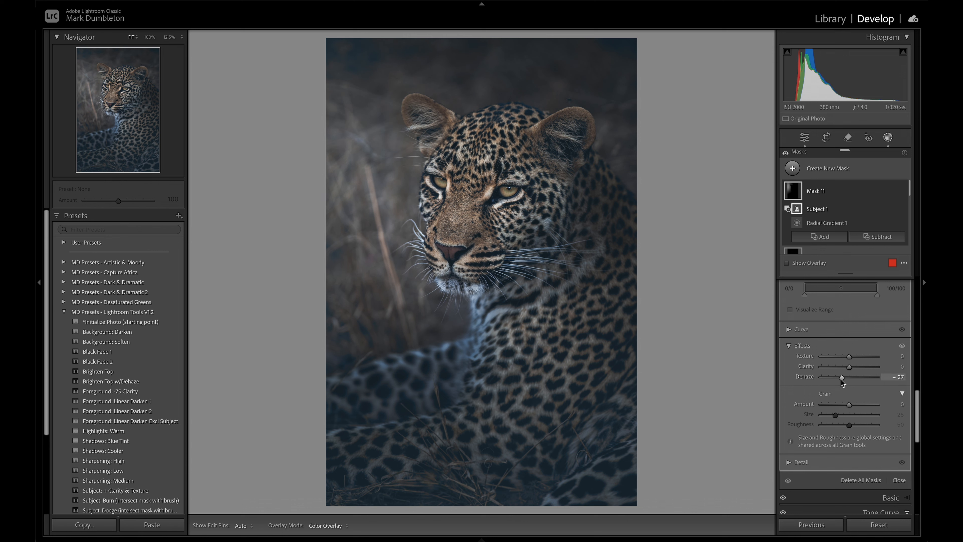
pyautogui.scroll(12, 842, 380)
pyautogui.moveTo(849, 443); pyautogui.dragTo(855, 445)
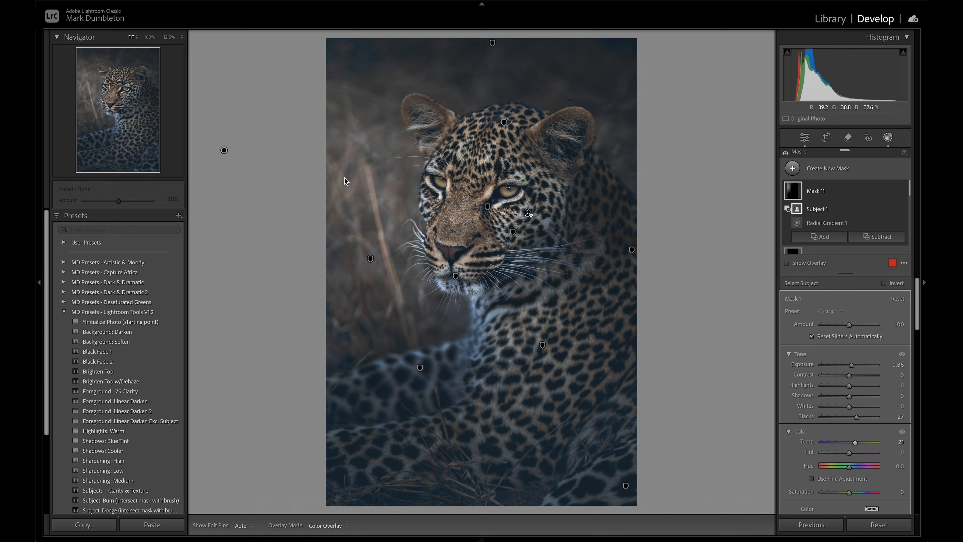
# Move the background mask's radial gradient slightly lower and further outside the photo's edge
pyautogui.click(795, 191)
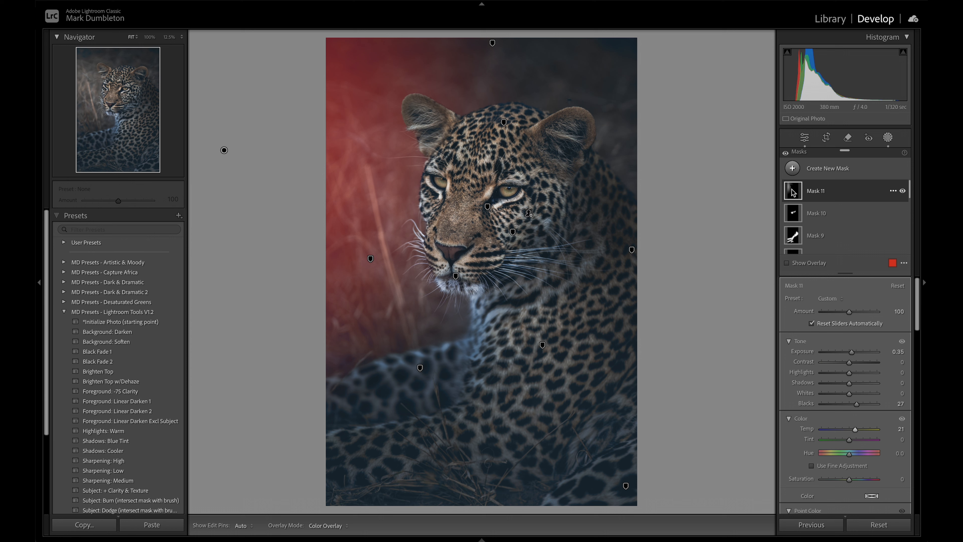
pyautogui.click(224, 150)
pyautogui.moveTo(254, 162); pyautogui.dragTo(235, 211)
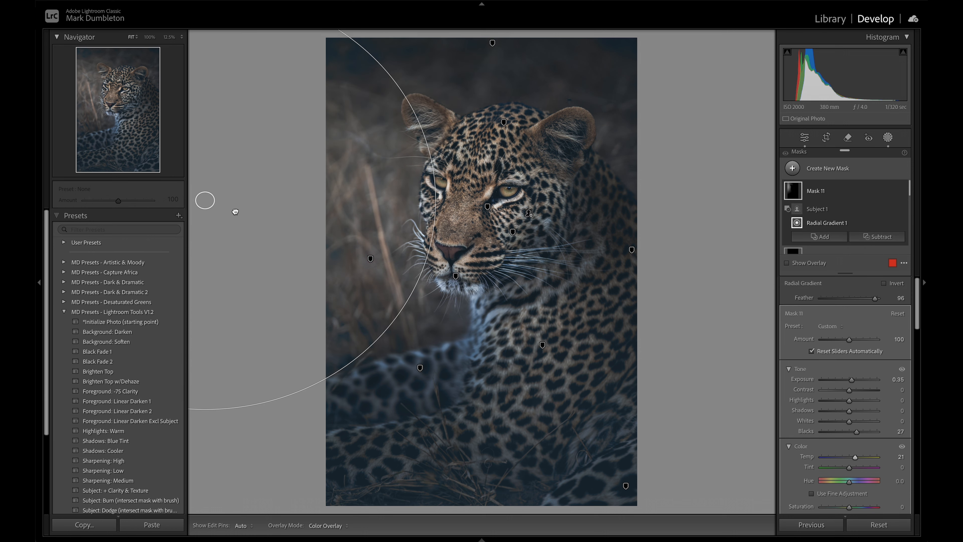
# Set the shadows color grading to hue 219 and saturation 55, and reopen the Basic adjustments
pyautogui.click(888, 138)
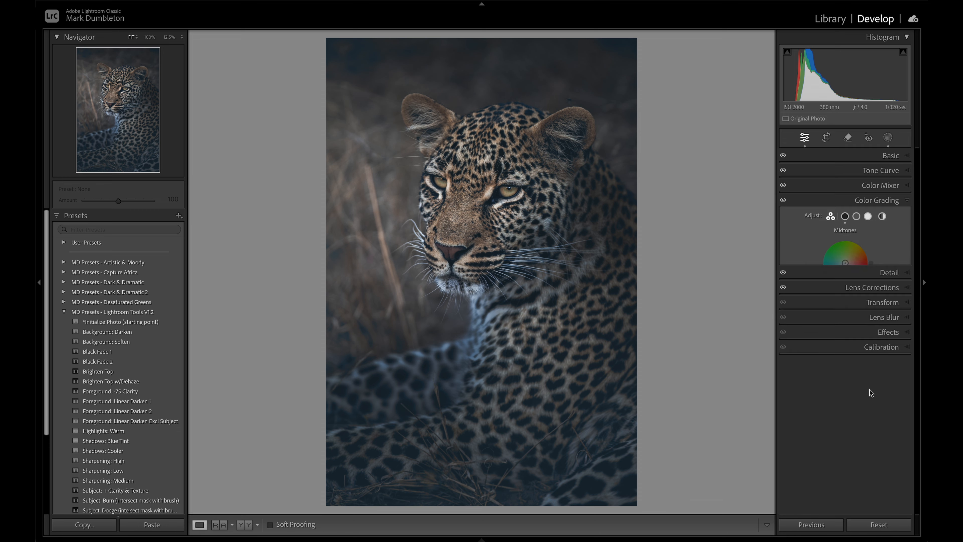
pyautogui.moveTo(807, 348); pyautogui.dragTo(805, 351)
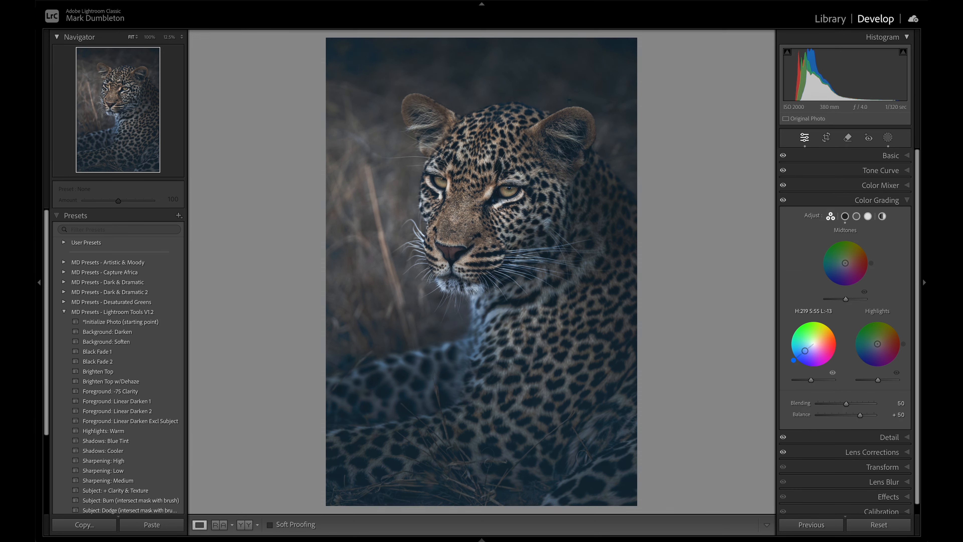
pyautogui.click(890, 156)
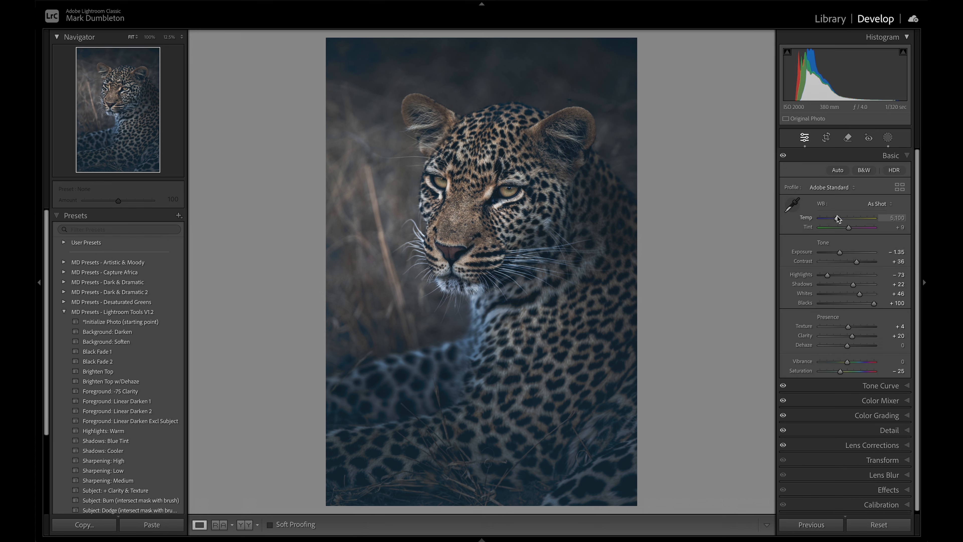
# Set the photo's white balance Temp to 5,408
pyautogui.moveTo(838, 218); pyautogui.dragTo(839, 218)
# Paint a size 2 brush mask over the catchlights in both of the leopard's eyes and set its Whites to 61
pyautogui.press('z')
pyautogui.click(625, 178)
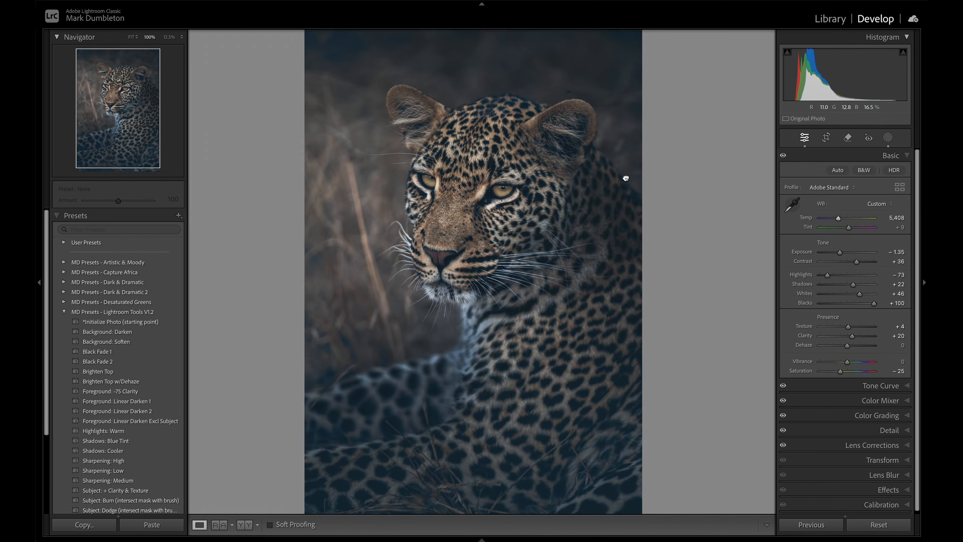
pyautogui.click(625, 179)
pyautogui.click(182, 37)
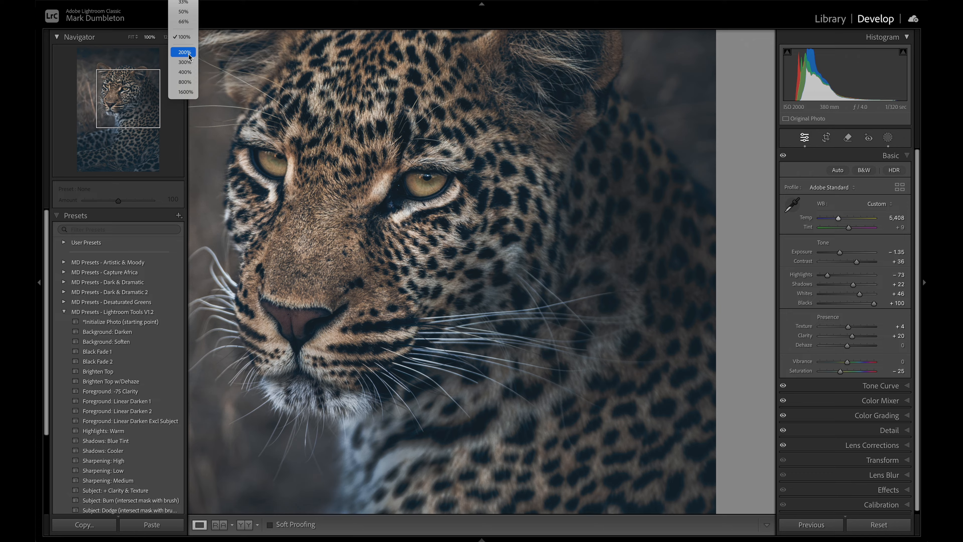
pyautogui.click(185, 48)
pyautogui.moveTo(472, 185); pyautogui.dragTo(717, 351)
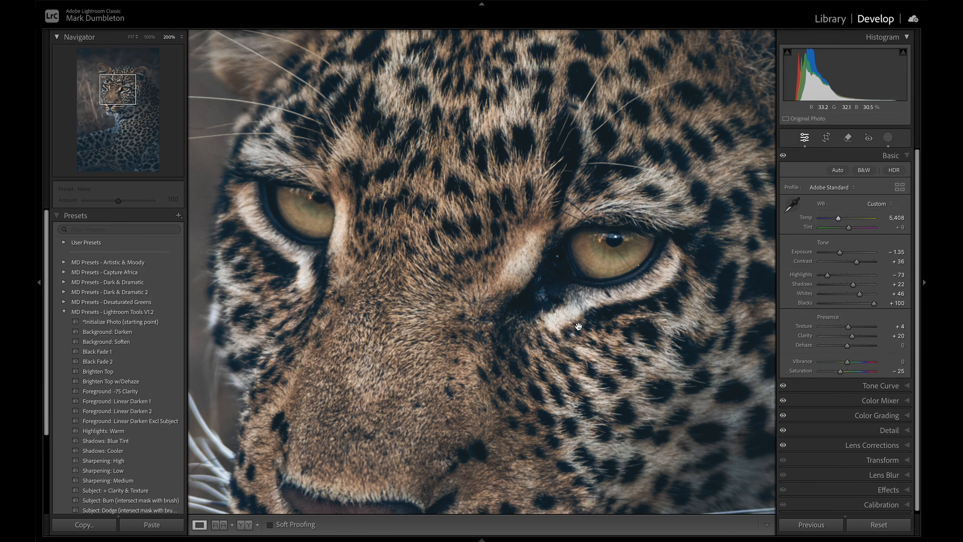
pyautogui.click(888, 138)
pyautogui.click(826, 169)
pyautogui.click(815, 246)
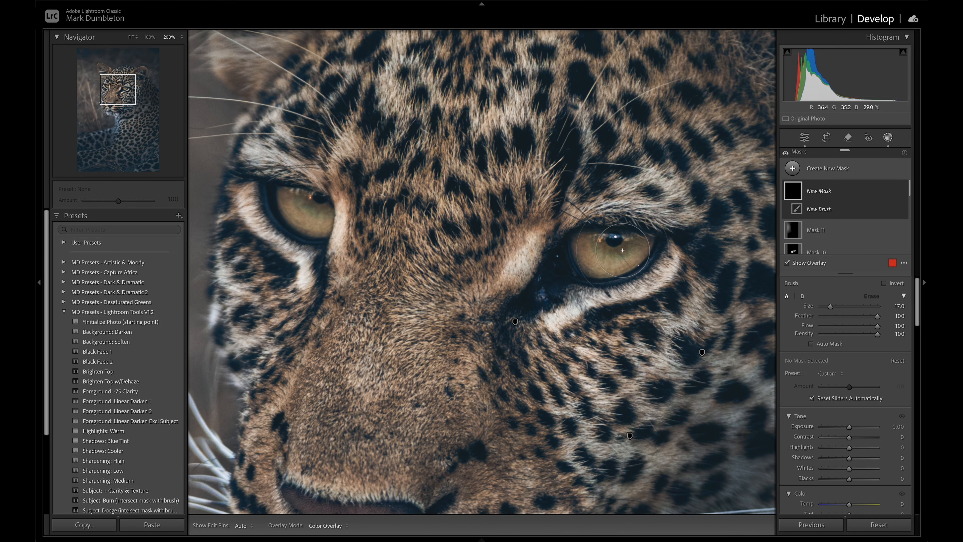
pyautogui.scroll(-14, 622, 243)
pyautogui.scroll(-1, 629, 239)
pyautogui.moveTo(631, 238); pyautogui.dragTo(596, 237)
pyautogui.moveTo(314, 196); pyautogui.dragTo(308, 194)
pyautogui.moveTo(849, 469); pyautogui.dragTo(866, 470)
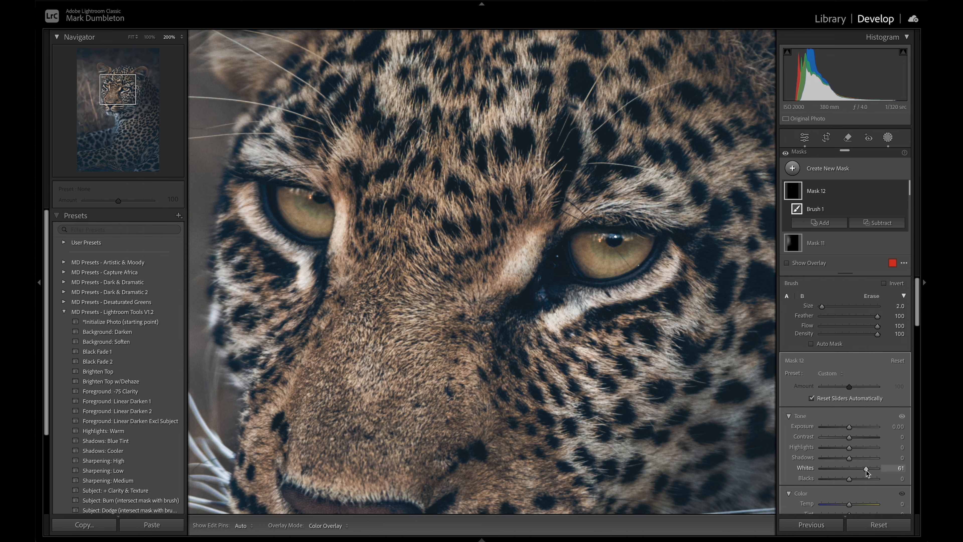
# Create a second brush mask and paint over the irises of both eyes with brush size 8 and Feather 100
pyautogui.click(791, 168)
pyautogui.click(815, 258)
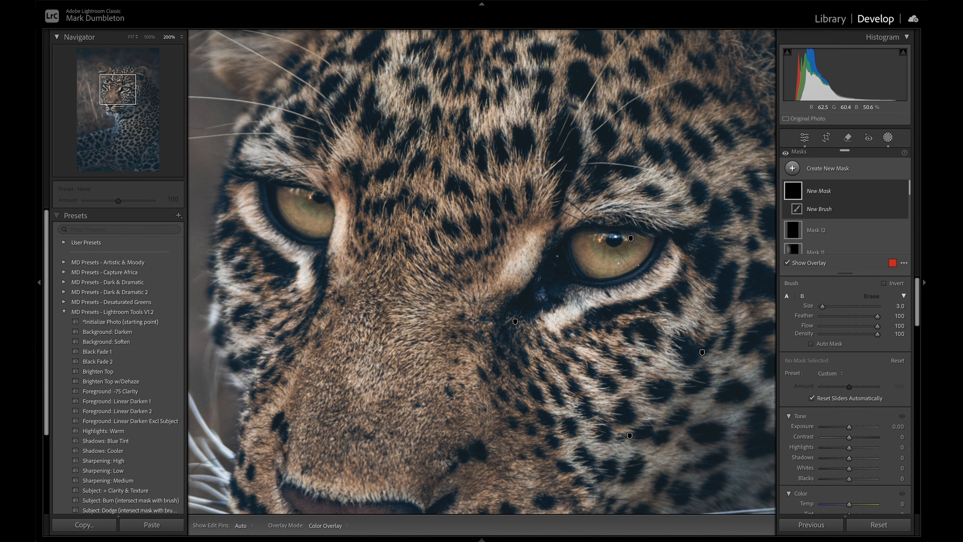
pyautogui.moveTo(591, 247)
pyautogui.mouseDown()
pyautogui.moveTo(622, 258)
pyautogui.moveTo(627, 250)
pyautogui.moveTo(570, 246)
pyautogui.mouseUp()
pyautogui.moveTo(277, 205)
pyautogui.mouseDown()
pyautogui.moveTo(315, 197)
pyautogui.moveTo(303, 220)
pyautogui.moveTo(322, 213)
pyautogui.mouseUp()
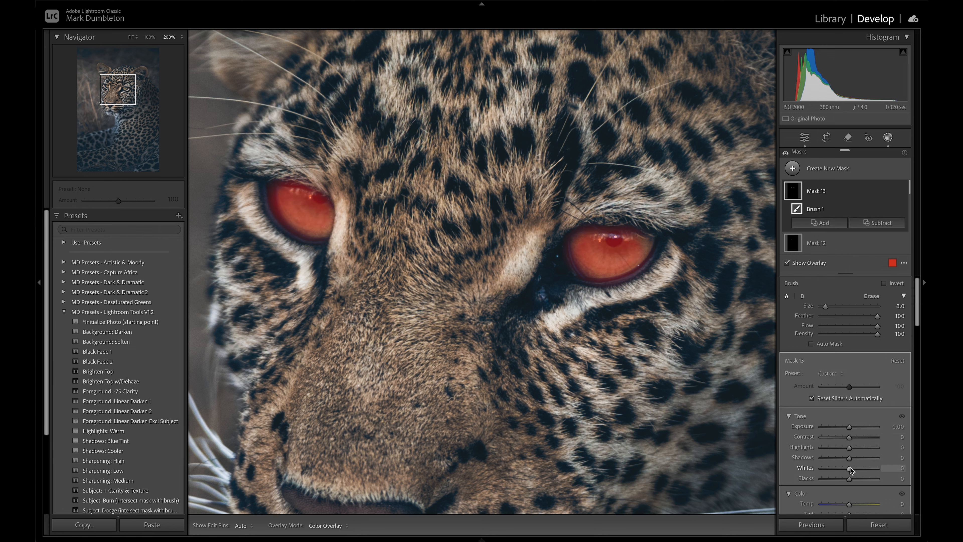
# Set the iris mask's Clarity to 69 and Exposure to 0.15
pyautogui.scroll(-6, 850, 468)
pyautogui.scroll(-5, 846, 492)
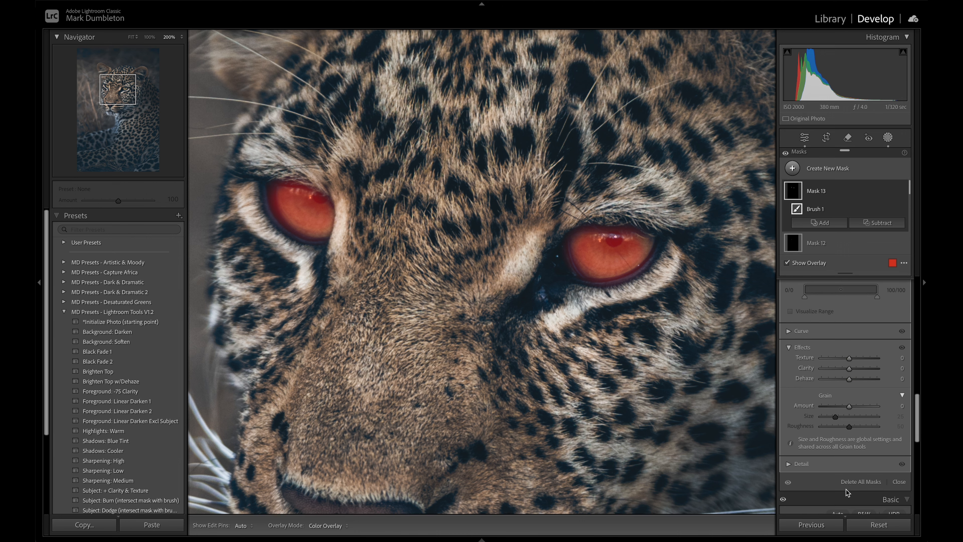
pyautogui.moveTo(849, 367); pyautogui.dragTo(869, 368)
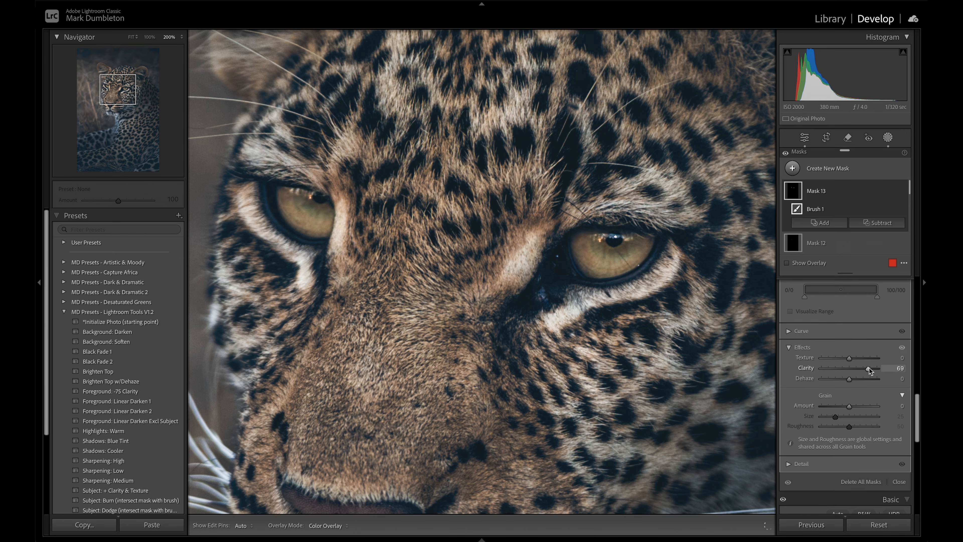
pyautogui.scroll(8, 857, 399)
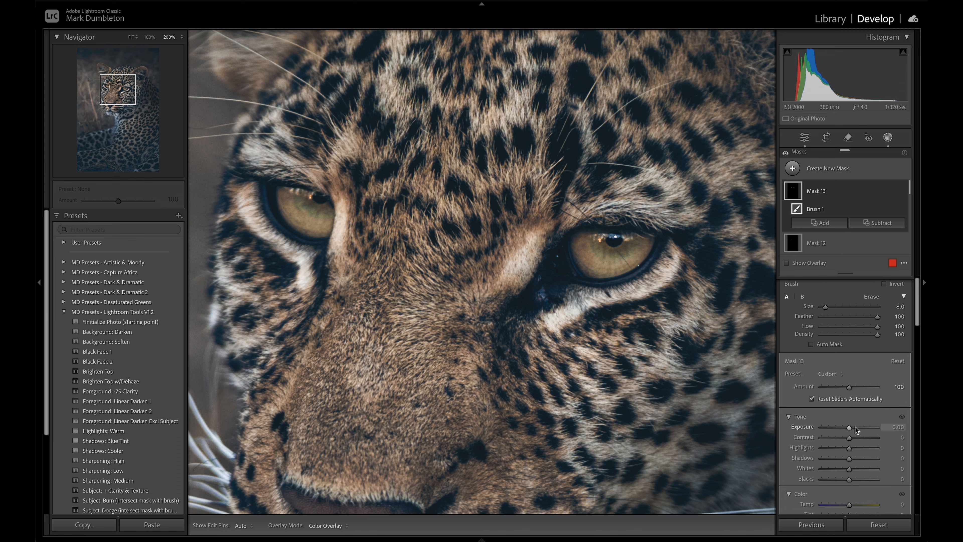
pyautogui.moveTo(849, 429); pyautogui.dragTo(850, 428)
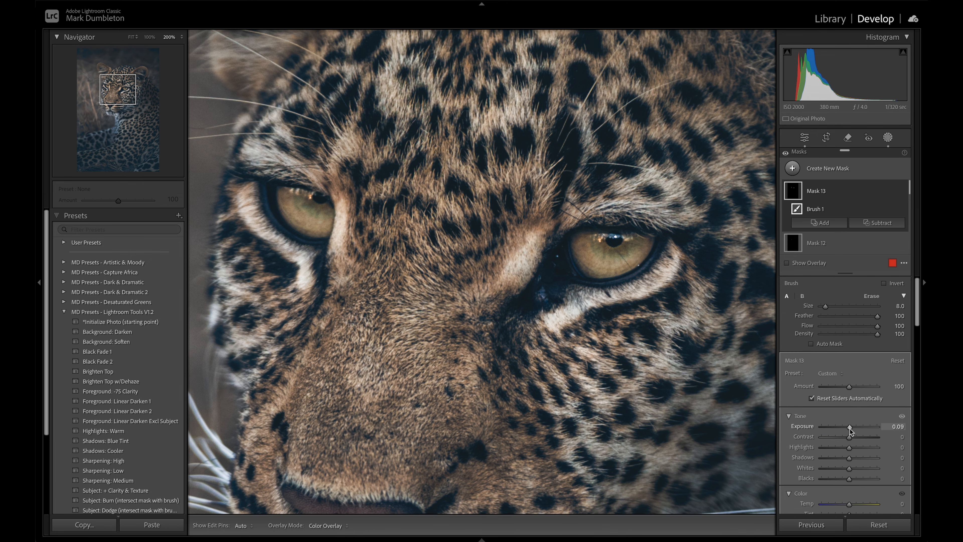
# Set the photo's overall Saturation to −39 and Vibrance to +27
pyautogui.press('z')
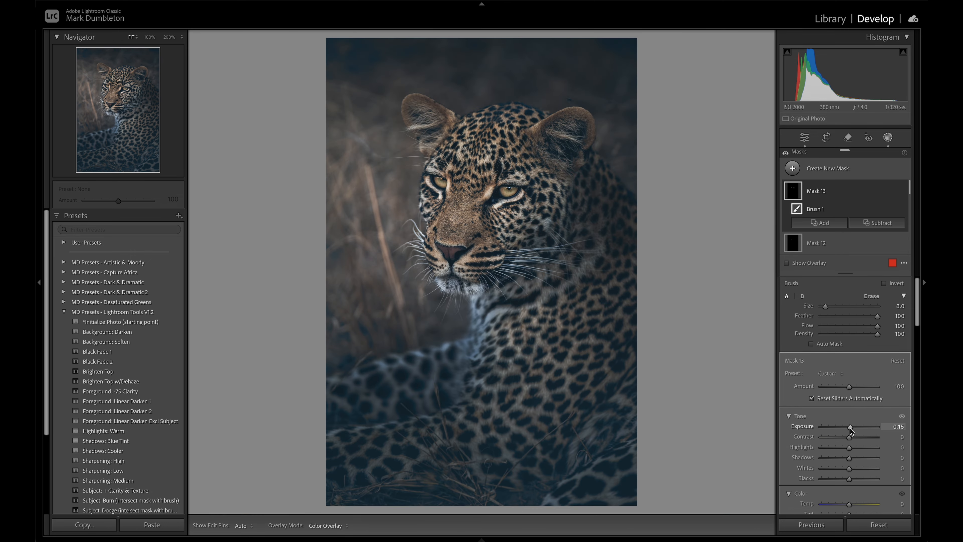
pyautogui.hotkey('shift', 'w')
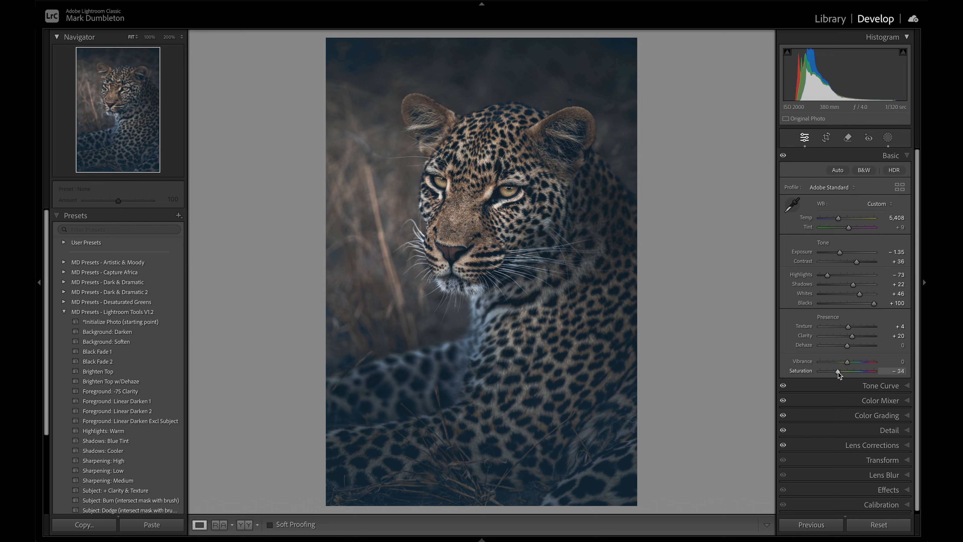
pyautogui.moveTo(837, 372); pyautogui.dragTo(857, 363)
# Create a radial gradient mask covering the leopard's cheek, neck and shoulder
pyautogui.click(888, 137)
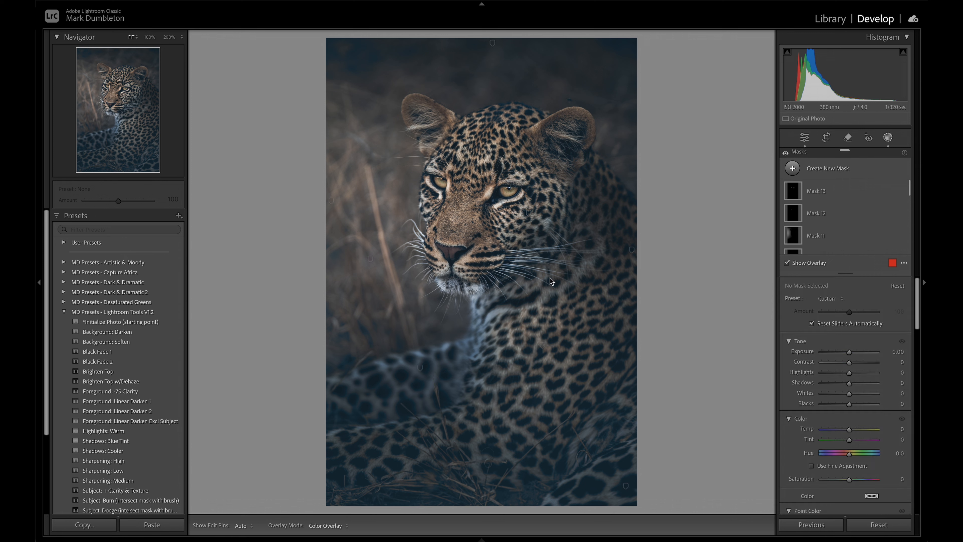
pyautogui.click(796, 171)
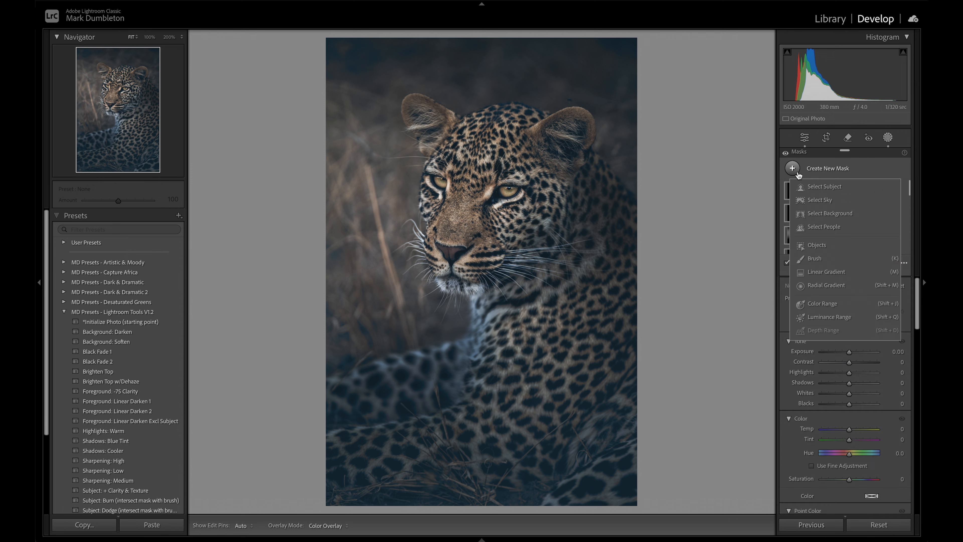
pyautogui.click(827, 286)
pyautogui.moveTo(543, 264); pyautogui.dragTo(637, 365)
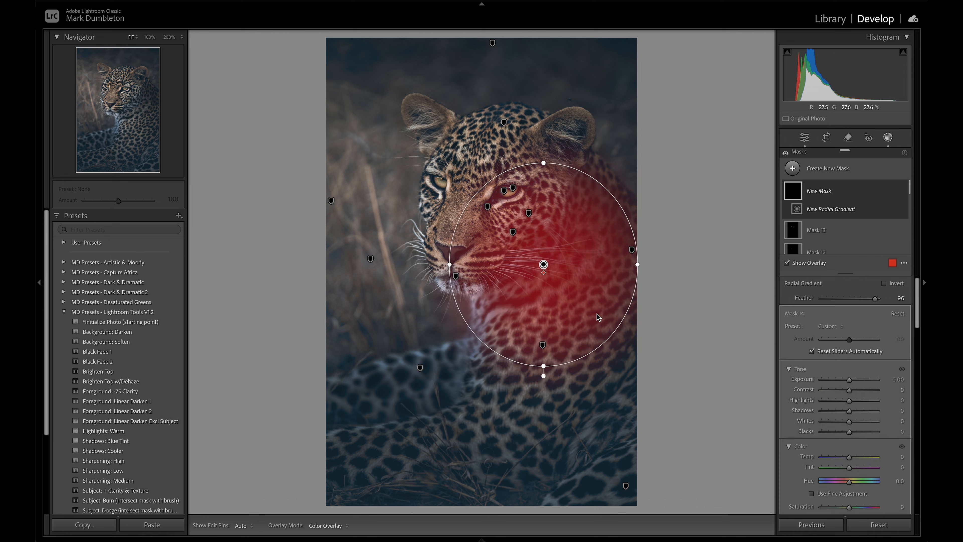
# Set the new radial mask's Feather to 51 and Exposure to 0.37, and move it lower over the neck and shoulder
pyautogui.moveTo(849, 380); pyautogui.dragTo(852, 382)
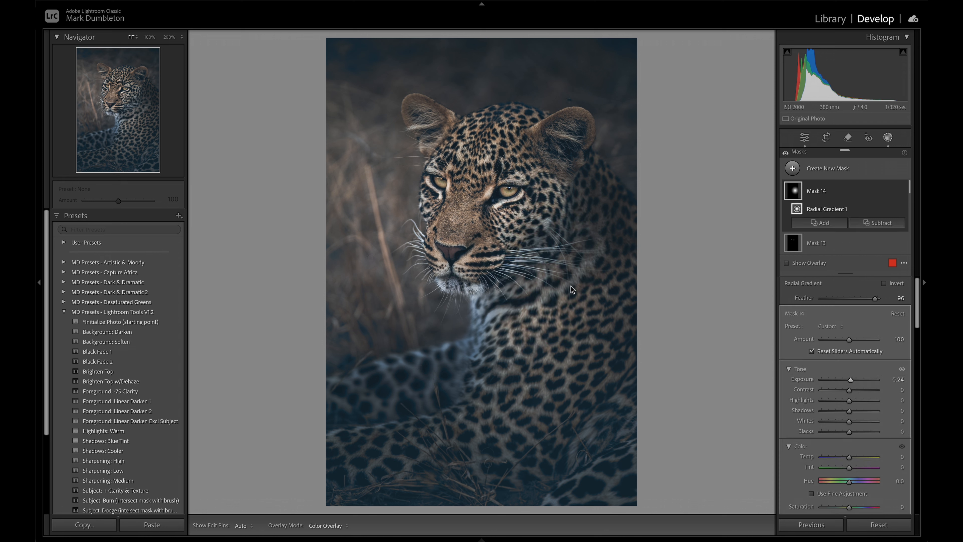
pyautogui.moveTo(874, 299); pyautogui.dragTo(849, 300)
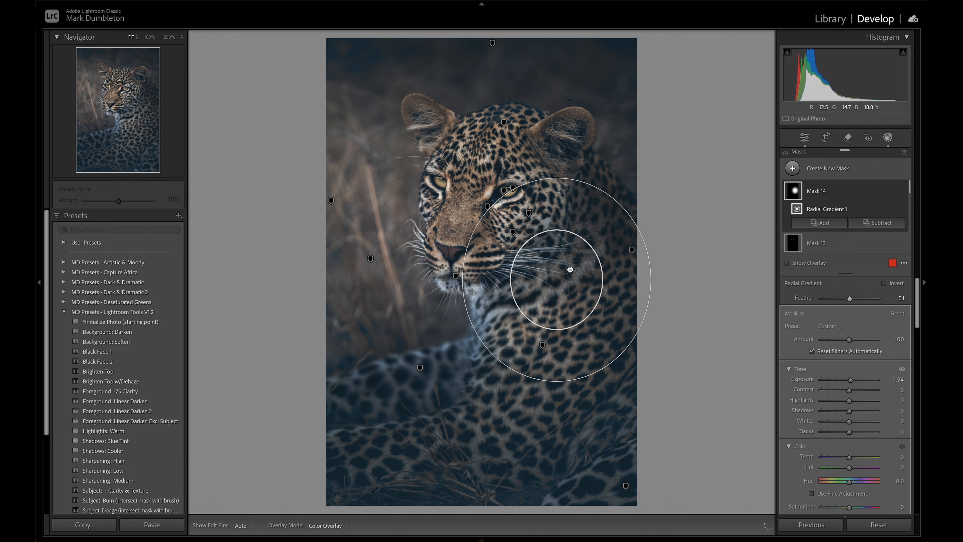
pyautogui.moveTo(850, 379); pyautogui.dragTo(853, 379)
pyautogui.moveTo(581, 263); pyautogui.dragTo(570, 290)
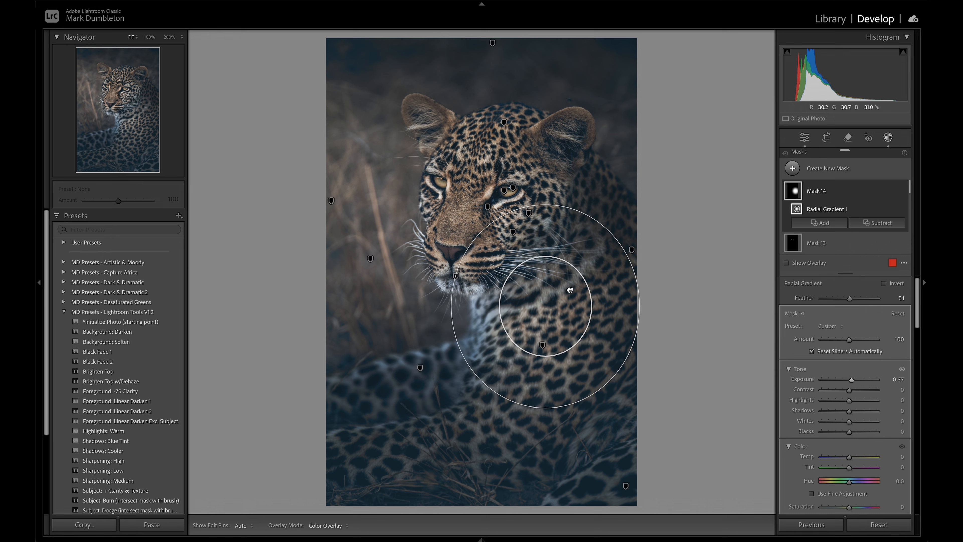
pyautogui.click(890, 139)
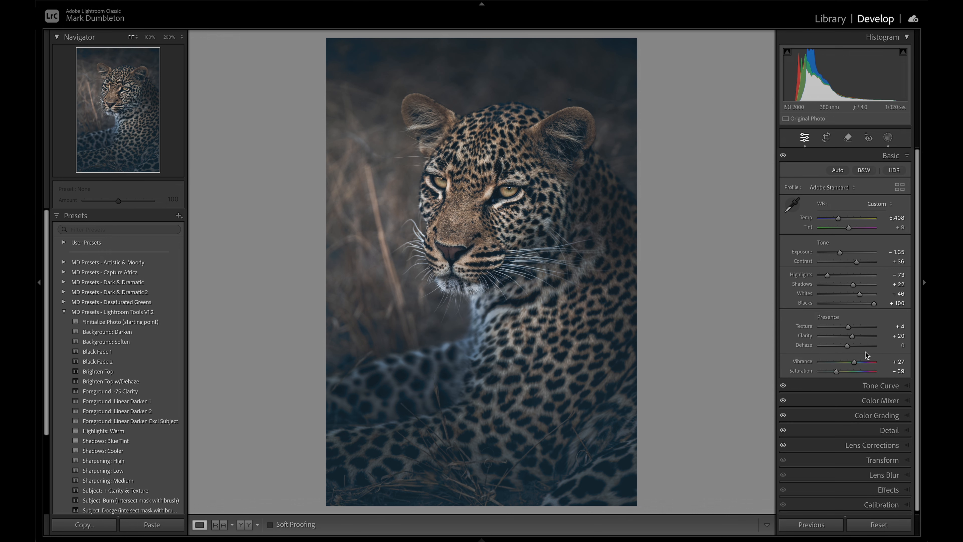
# Lower the green-to-magenta saturation and slightly raise yellow and orange saturation in the Color Mixer, and show its hue settings
pyautogui.click(883, 400)
pyautogui.click(828, 227)
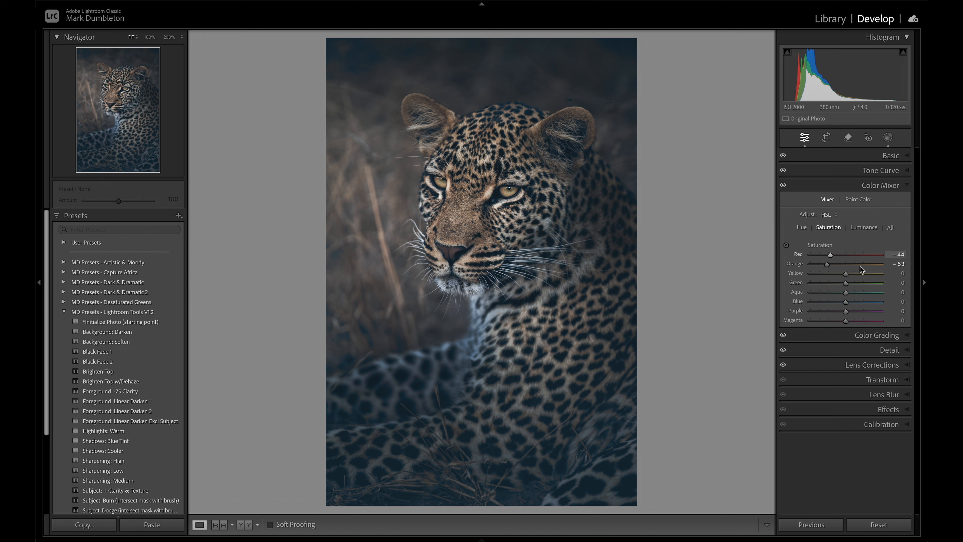
pyautogui.moveTo(845, 284); pyautogui.dragTo(829, 322)
pyautogui.moveTo(847, 276); pyautogui.dragTo(849, 276)
pyautogui.moveTo(825, 265); pyautogui.dragTo(830, 266)
pyautogui.click(801, 227)
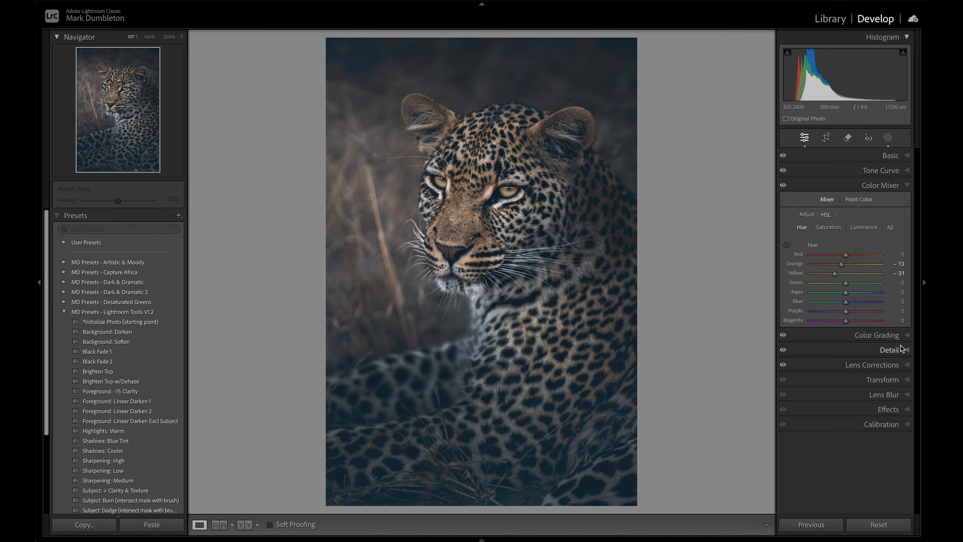
# Deepen the blue tint of the shadows in the color grading
pyautogui.click(877, 334)
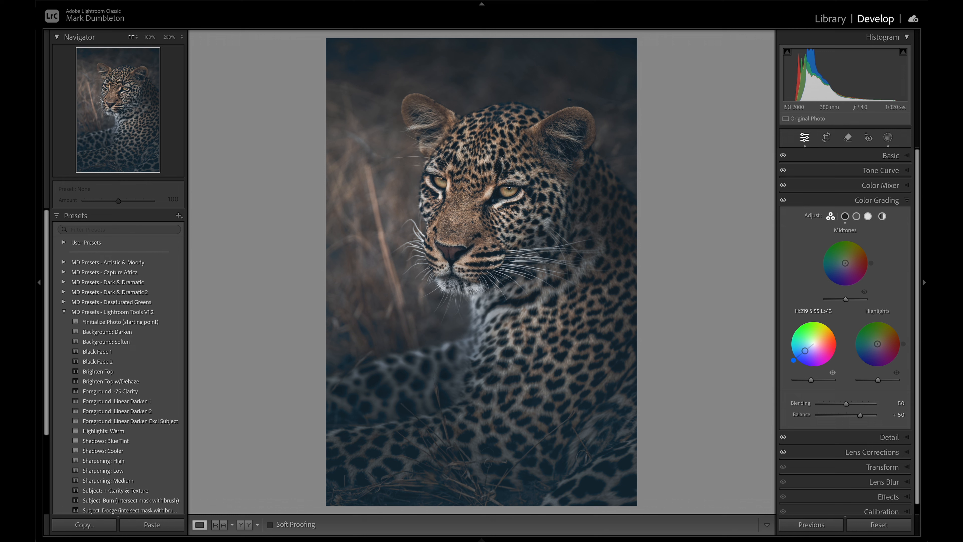
pyautogui.moveTo(805, 350); pyautogui.dragTo(803, 354)
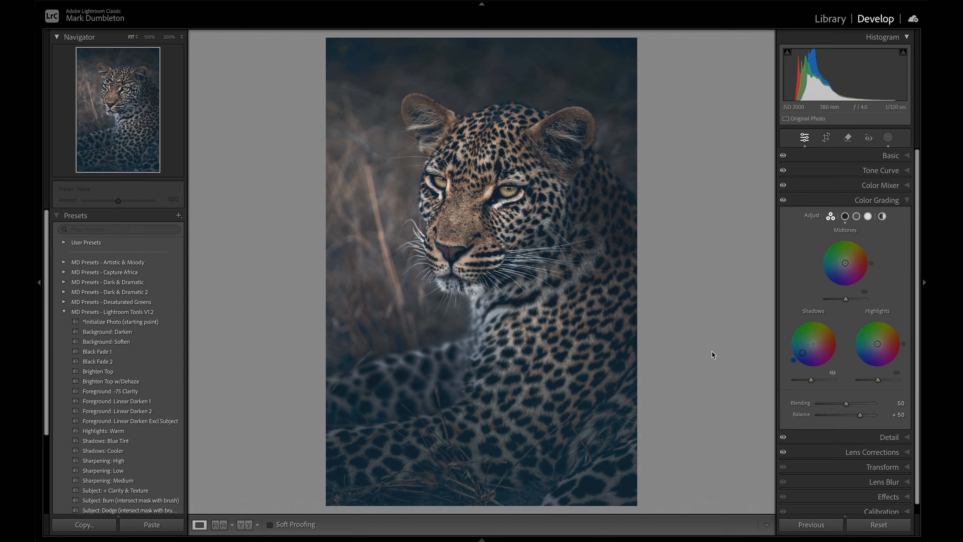
# Adjust the photo's sharpening in the Detail settings while checking the face up close
pyautogui.click(503, 190)
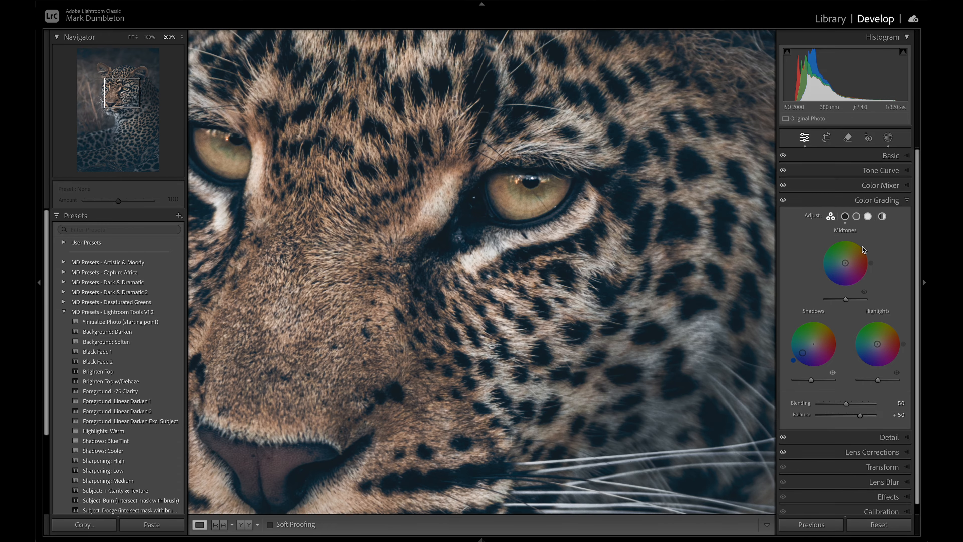
pyautogui.click(889, 436)
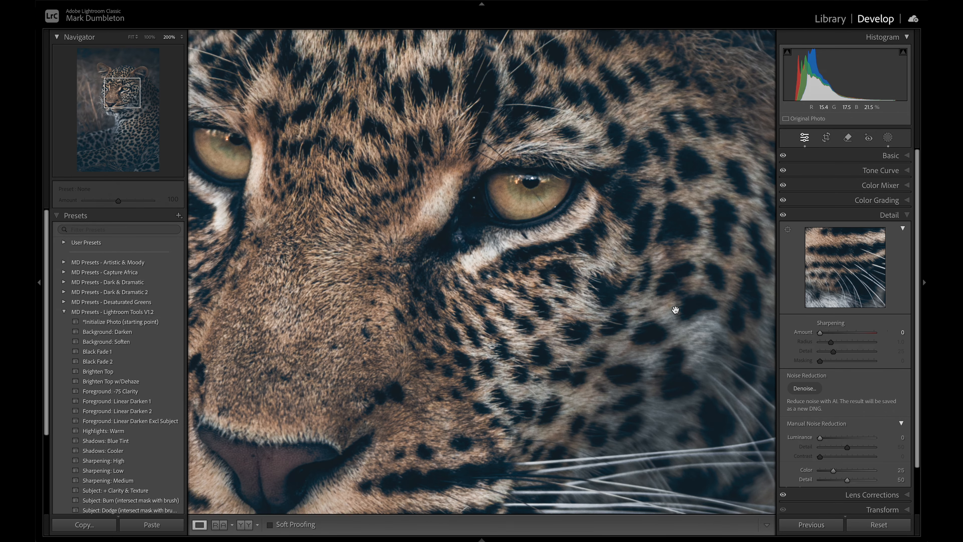
pyautogui.moveTo(820, 333)
pyautogui.mouseDown()
pyautogui.moveTo(842, 332)
pyautogui.moveTo(856, 362)
pyautogui.moveTo(822, 345)
pyautogui.mouseUp()
pyautogui.press('super+minus')
pyautogui.press('super+minus')
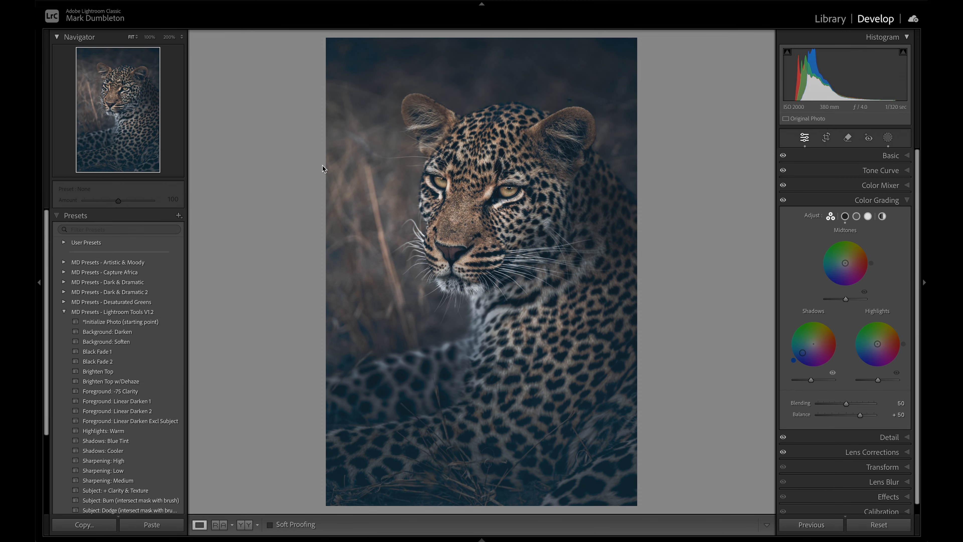
# Examine the grassy background beside the chin and the area above the leopard's ear for distracting spots at 200%
pyautogui.click(398, 314)
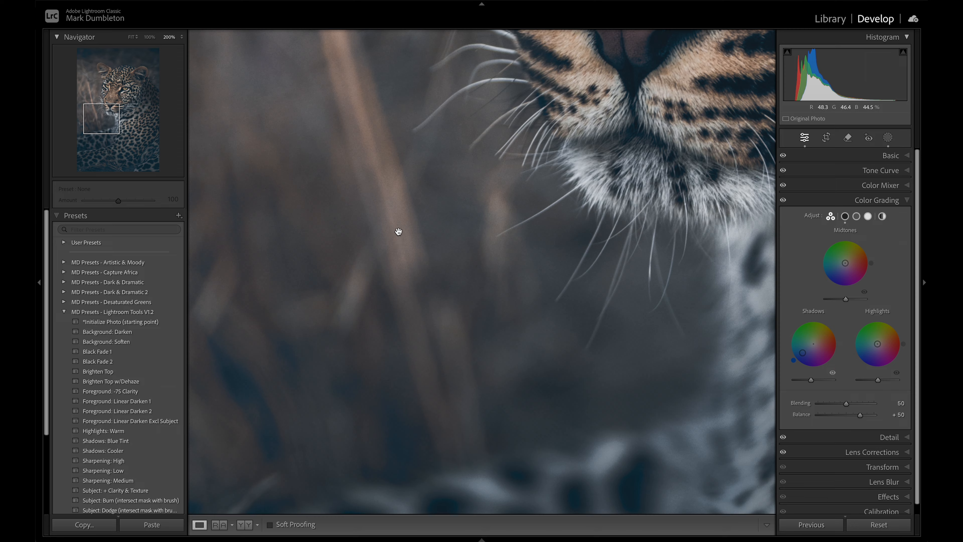
pyautogui.click(398, 231)
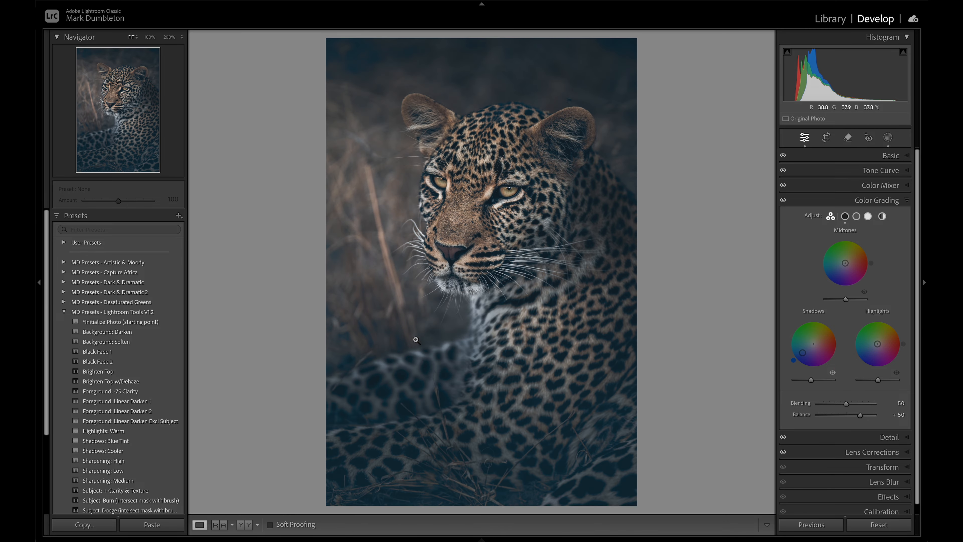
pyautogui.click(577, 92)
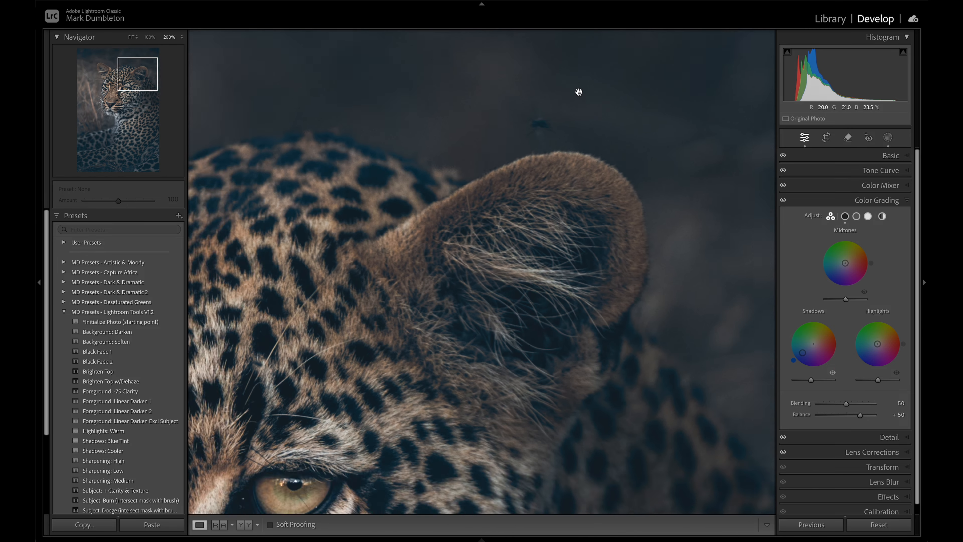